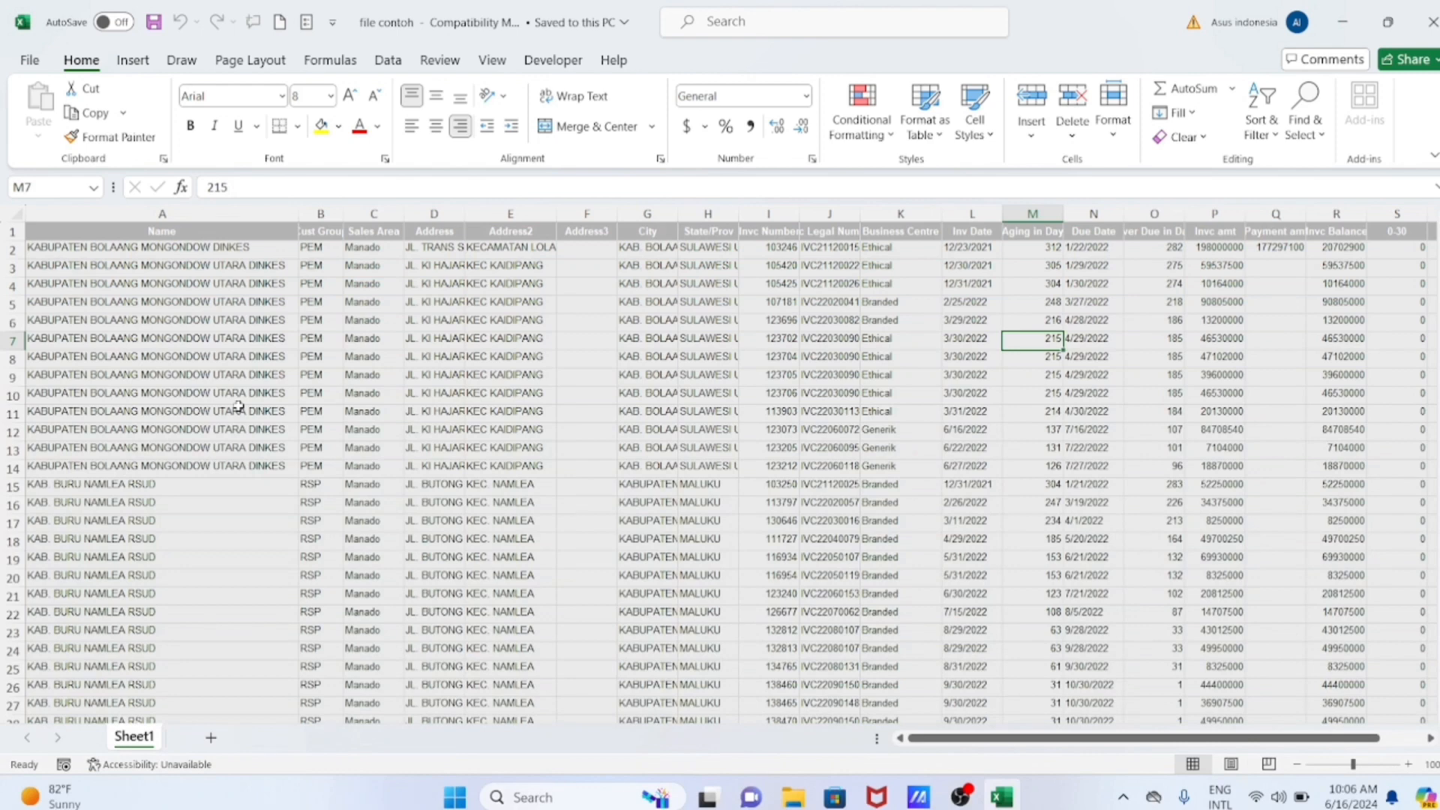
- Examine the invoice records and column headings in Sheet1, from Name across to Invc suffix
scroll(239, 405, "down", 1)
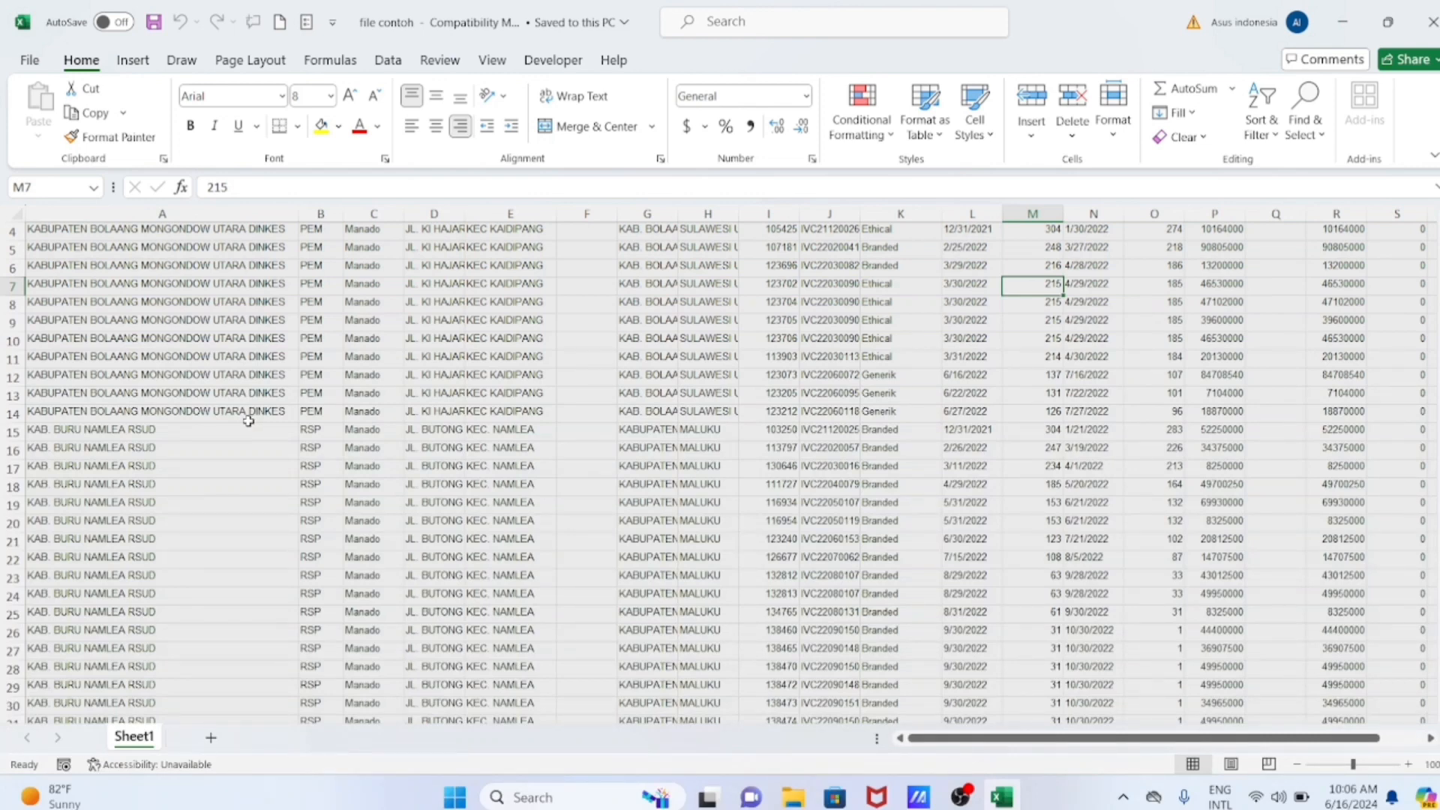
scroll(248, 422, "up", 1)
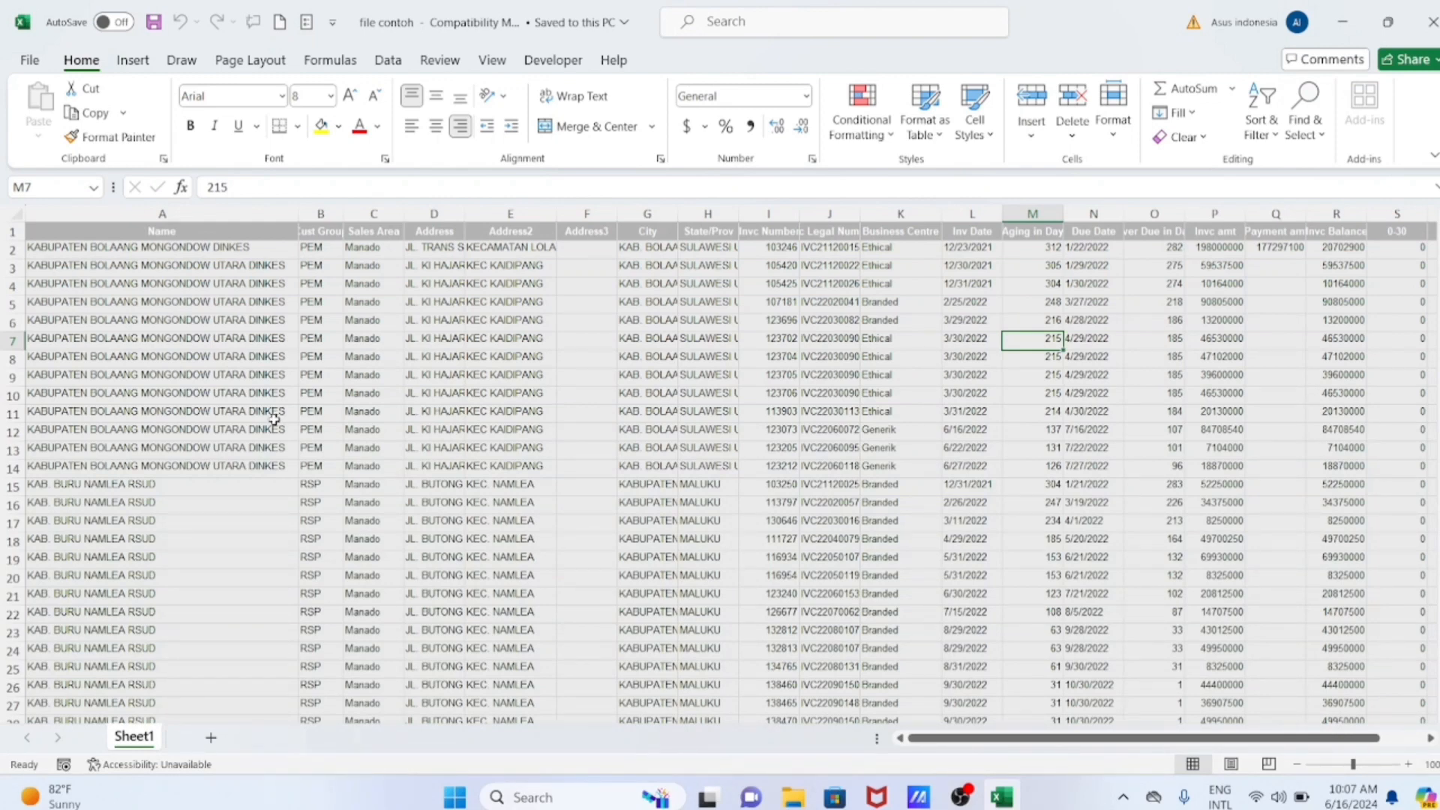
scroll(274, 420, "down", 2)
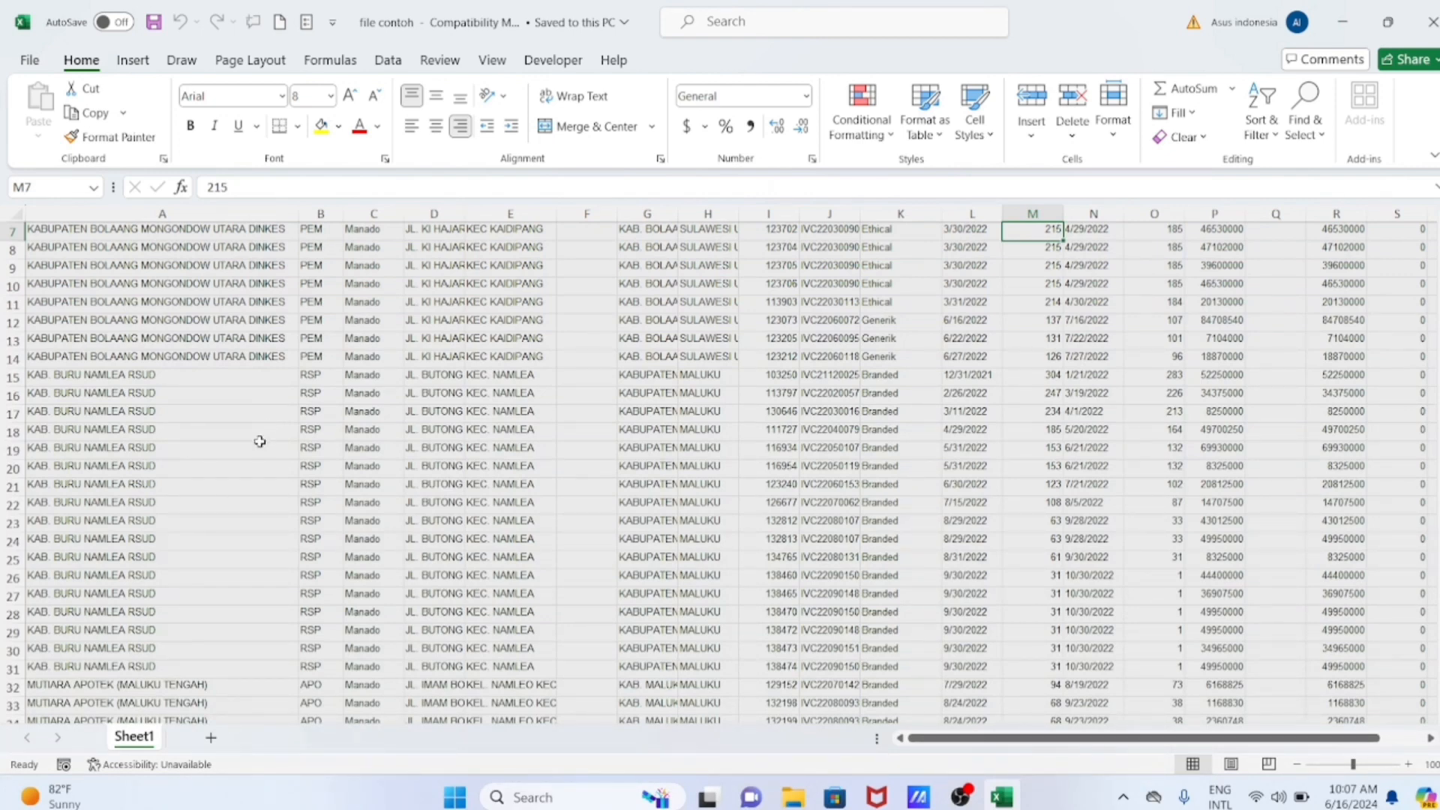
scroll(262, 441, "up", 2)
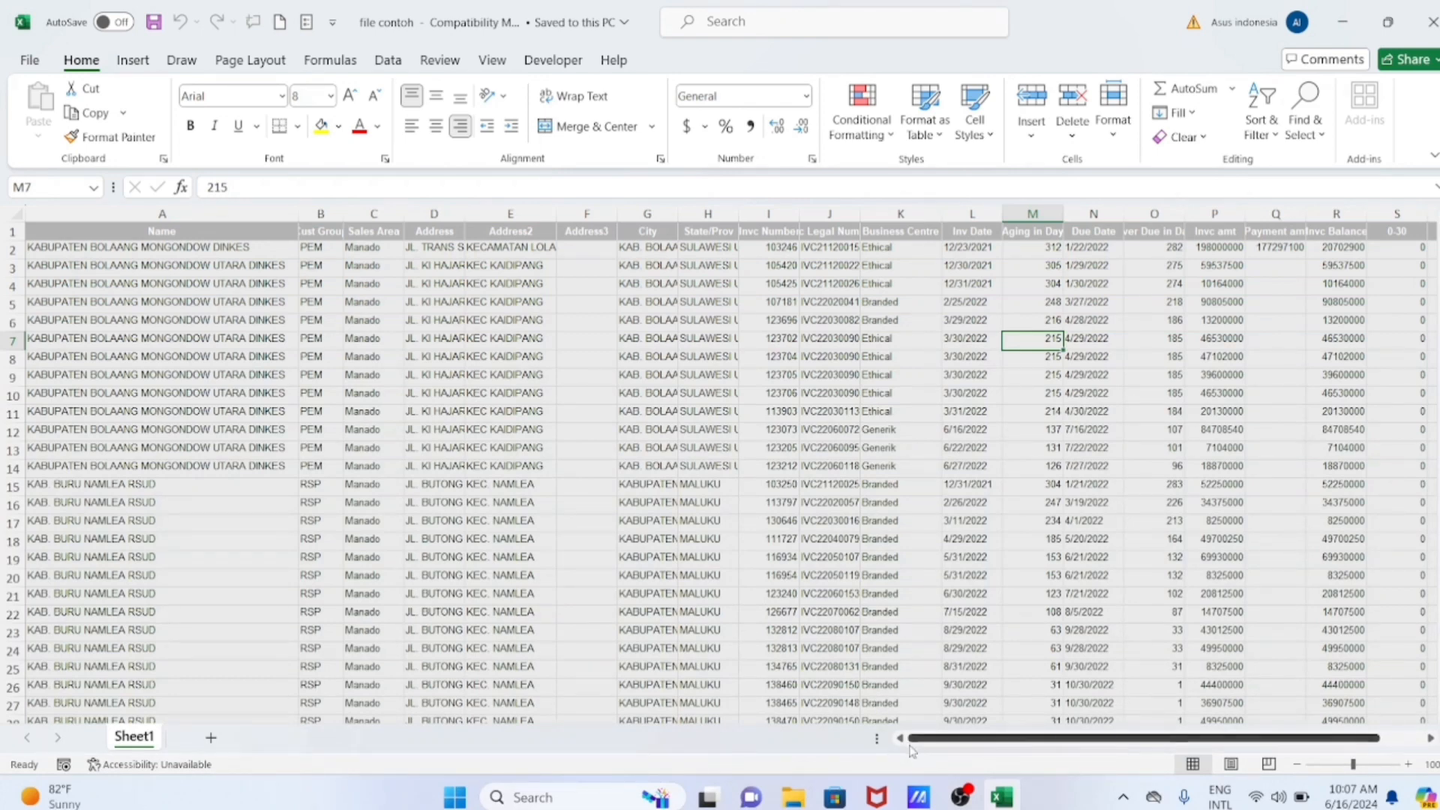
left_click(8, 232)
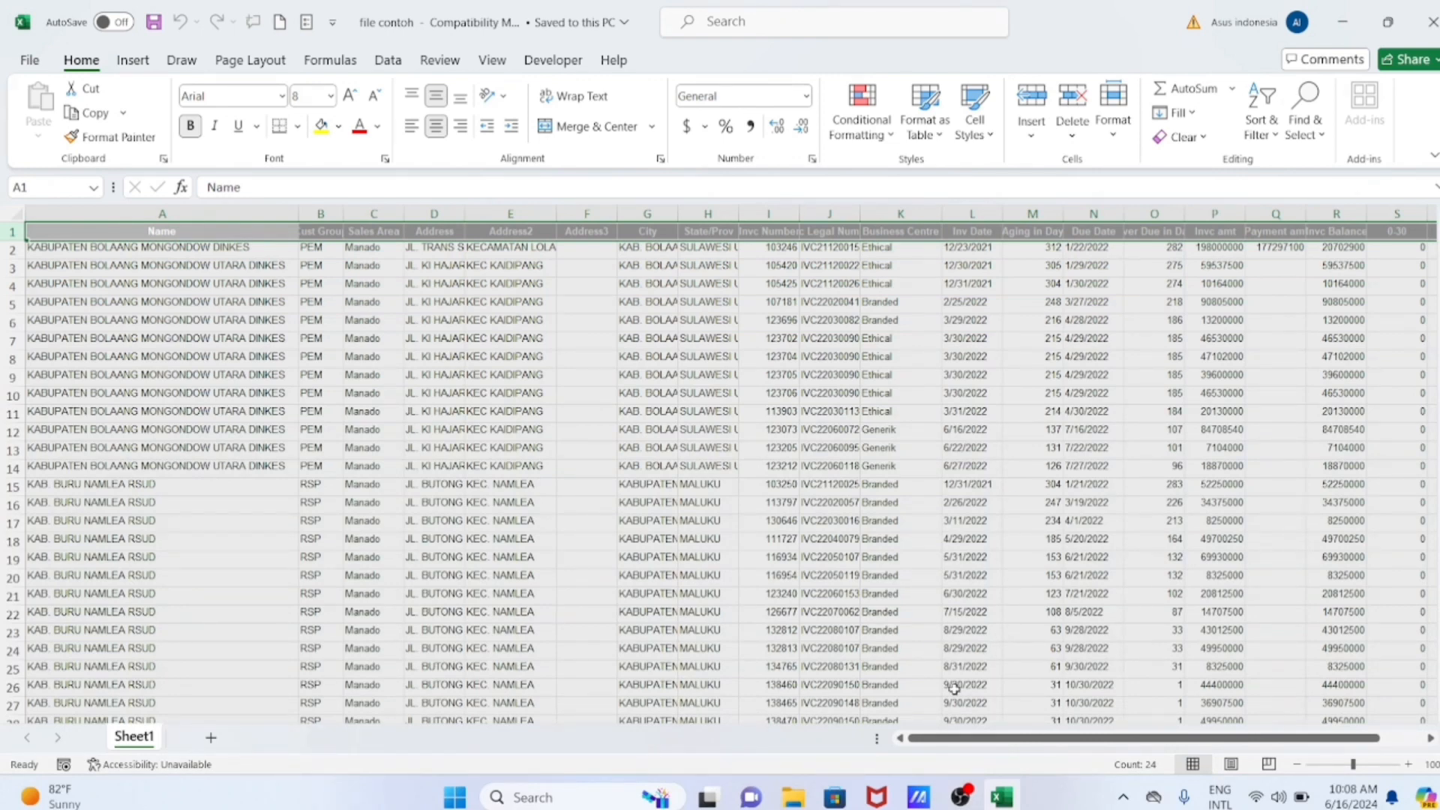
left_click_drag(930, 747, 929, 746)
left_click(198, 226)
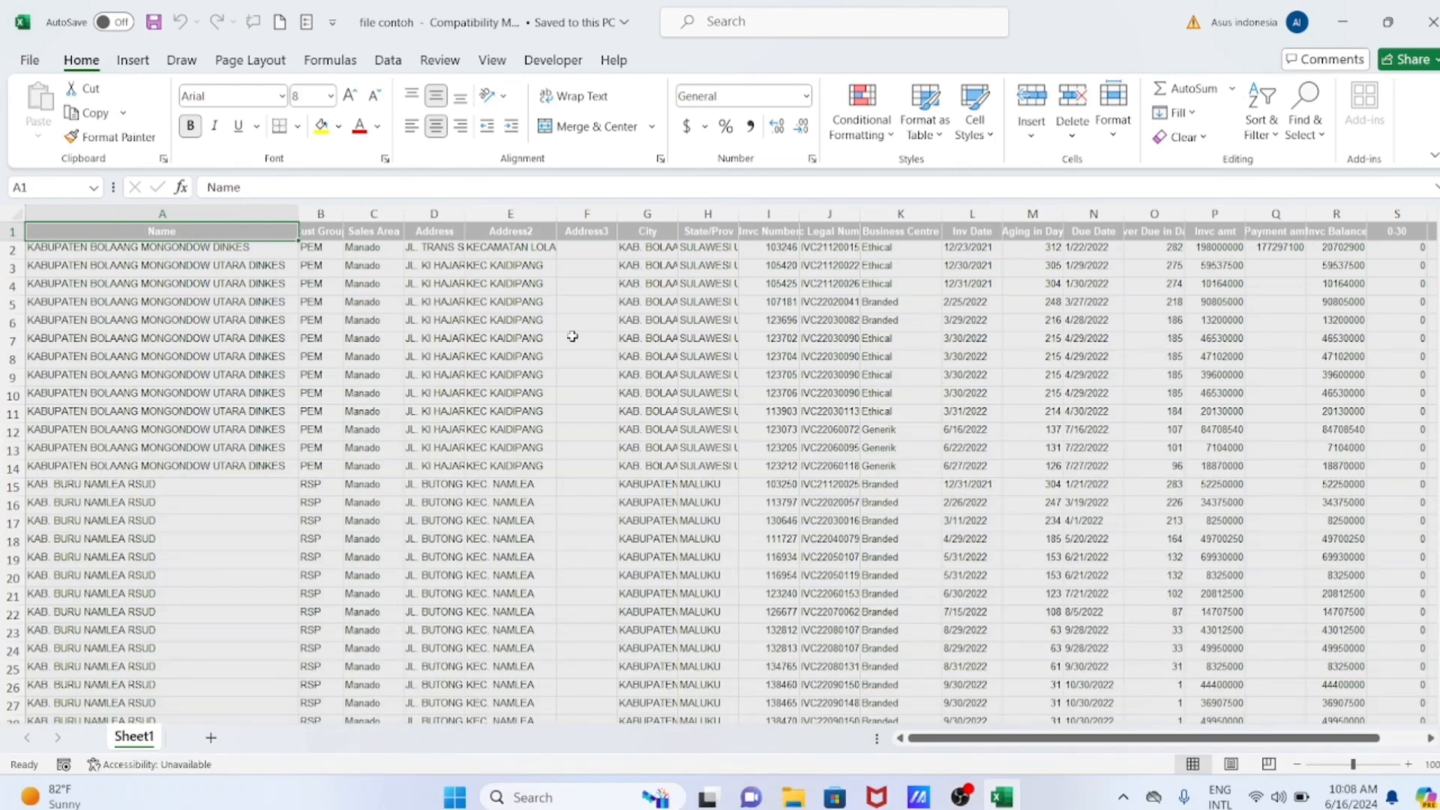
scroll(550, 323, "down", 1)
scroll(550, 322, "up", 1)
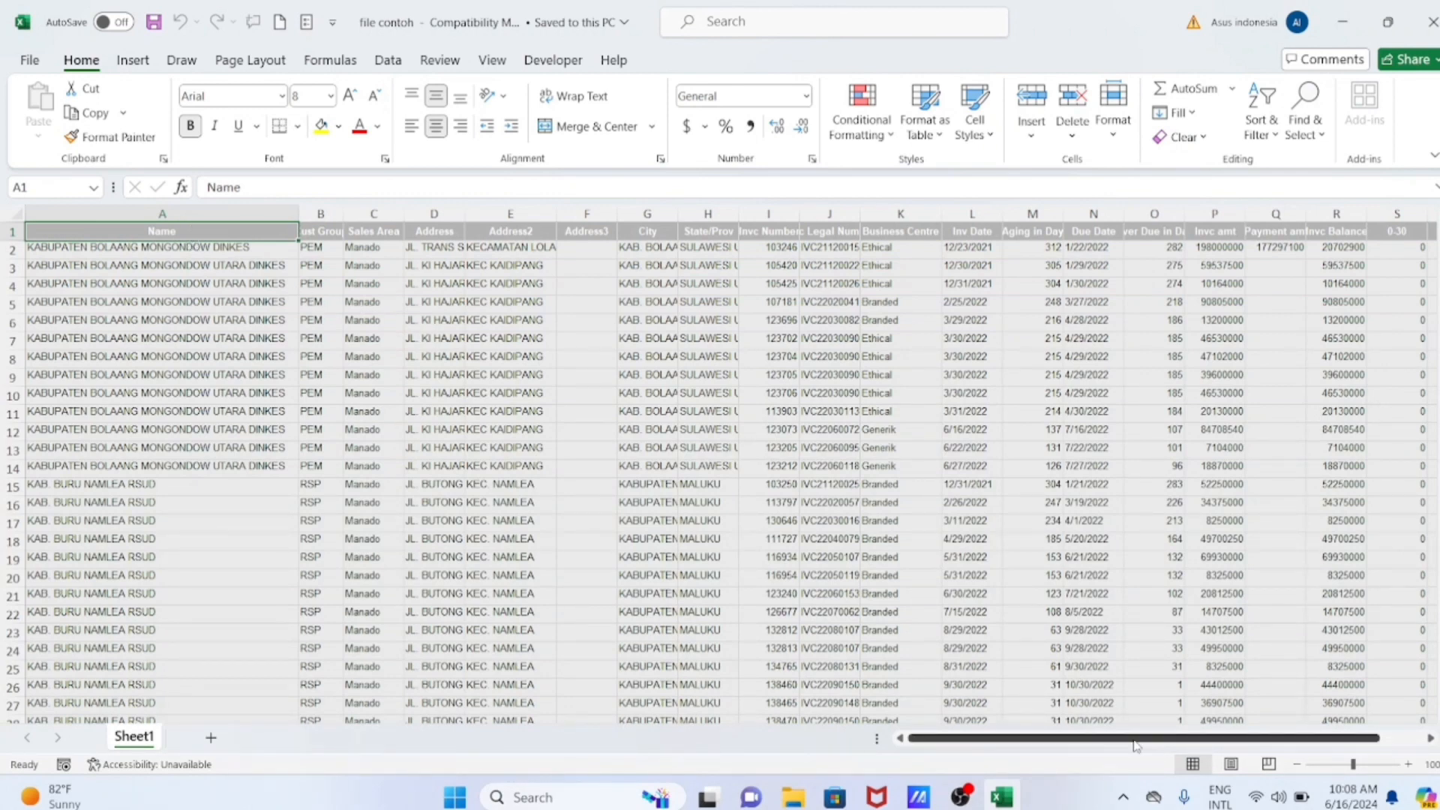
left_click_drag(1039, 738, 1078, 745)
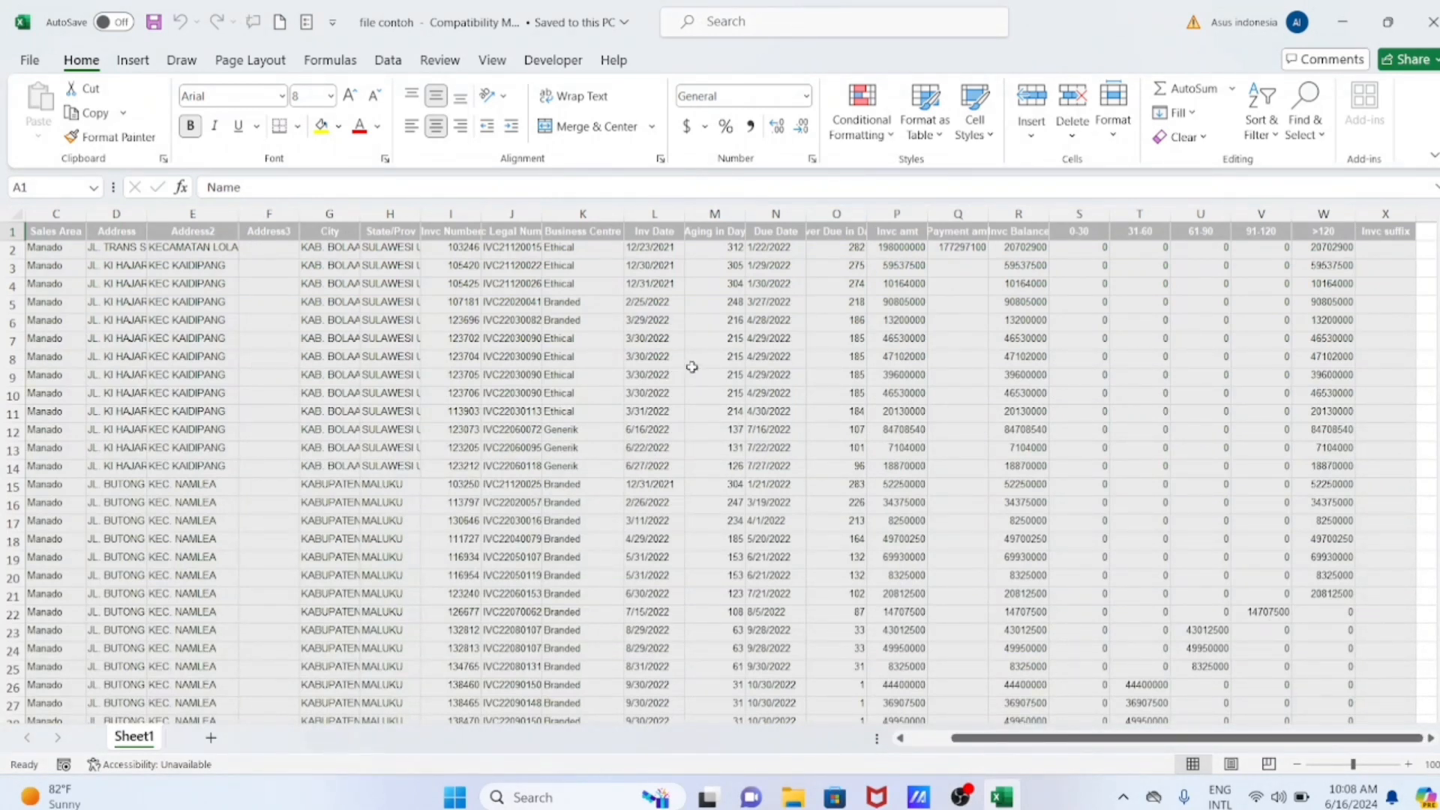
left_click(583, 250)
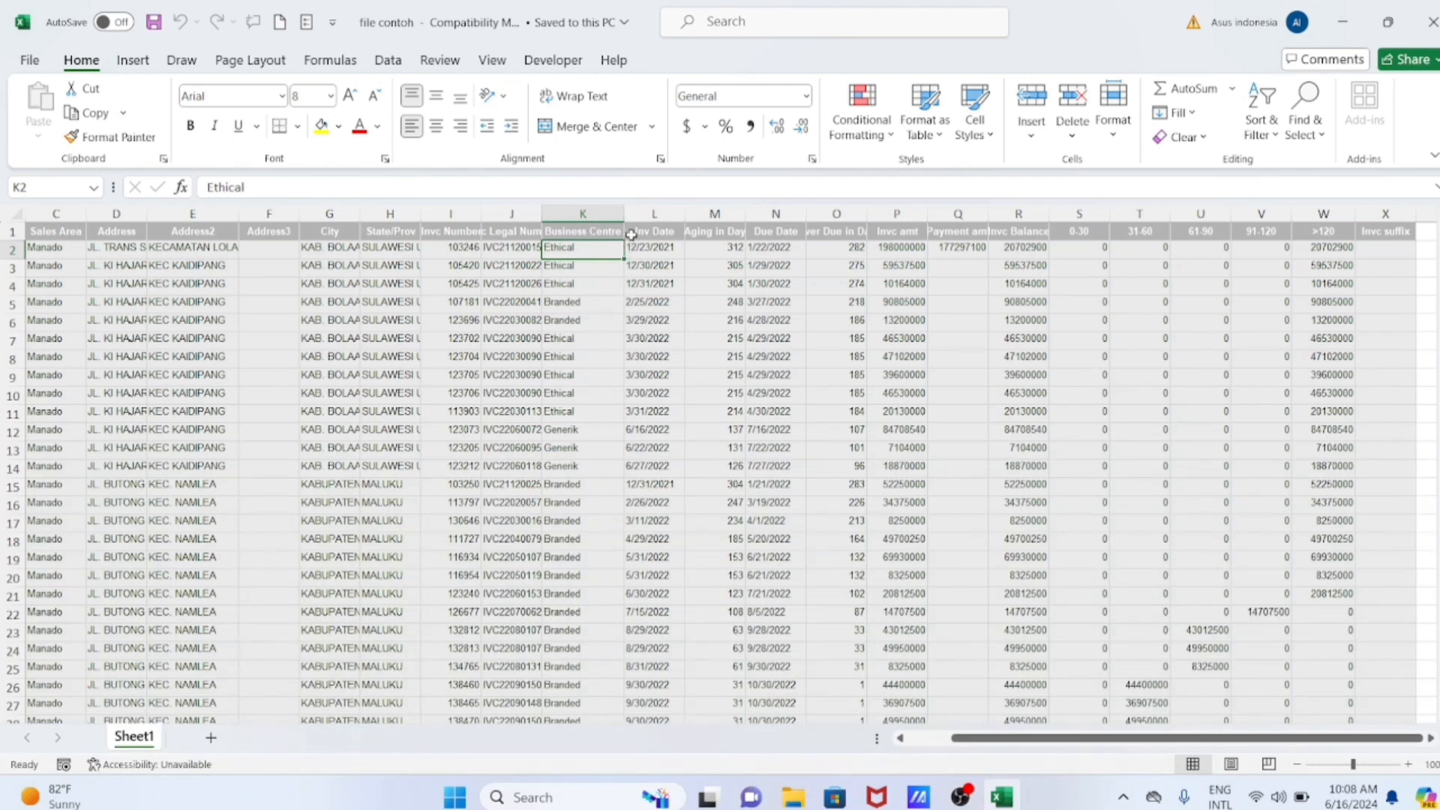
left_click(583, 231)
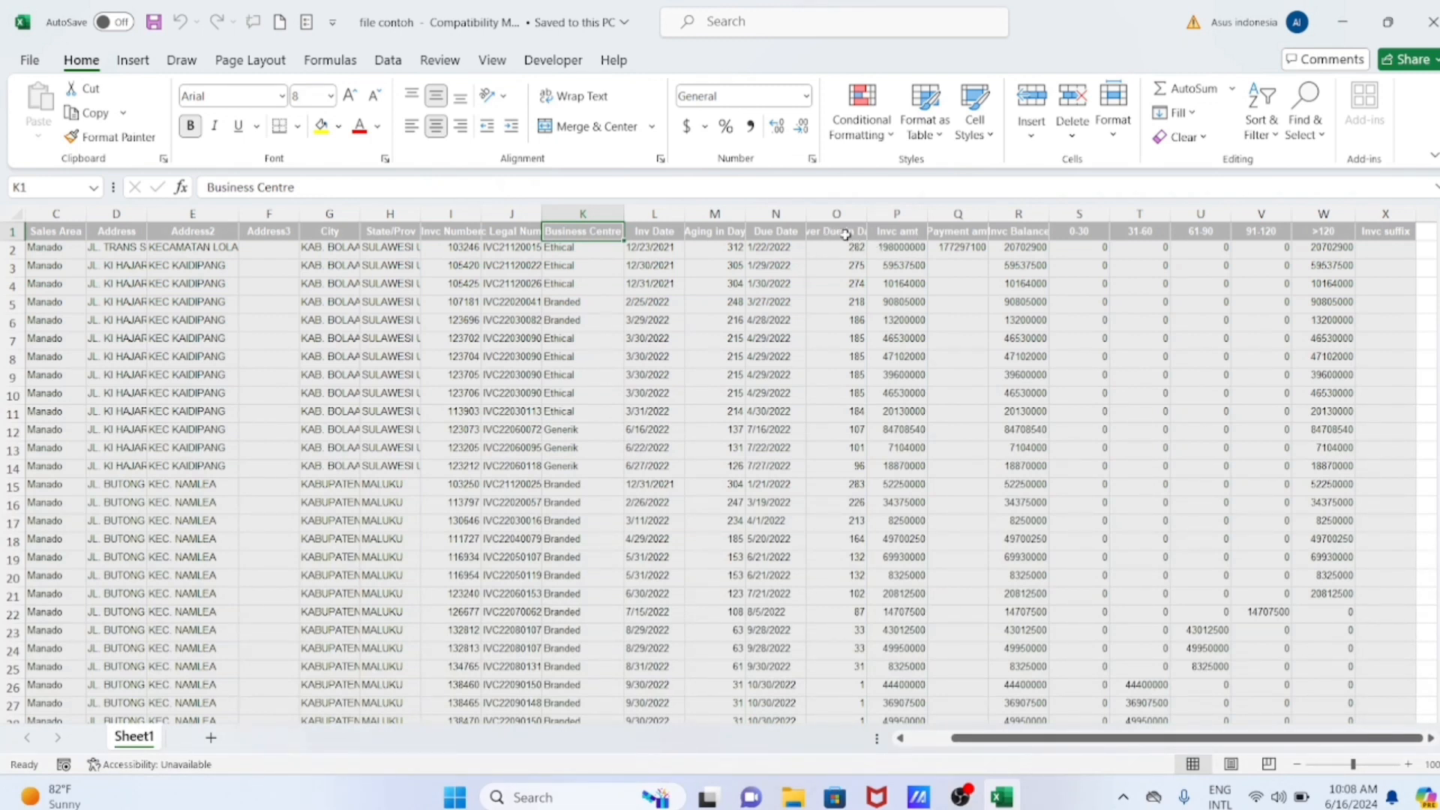
left_click_drag(796, 232, 1392, 233)
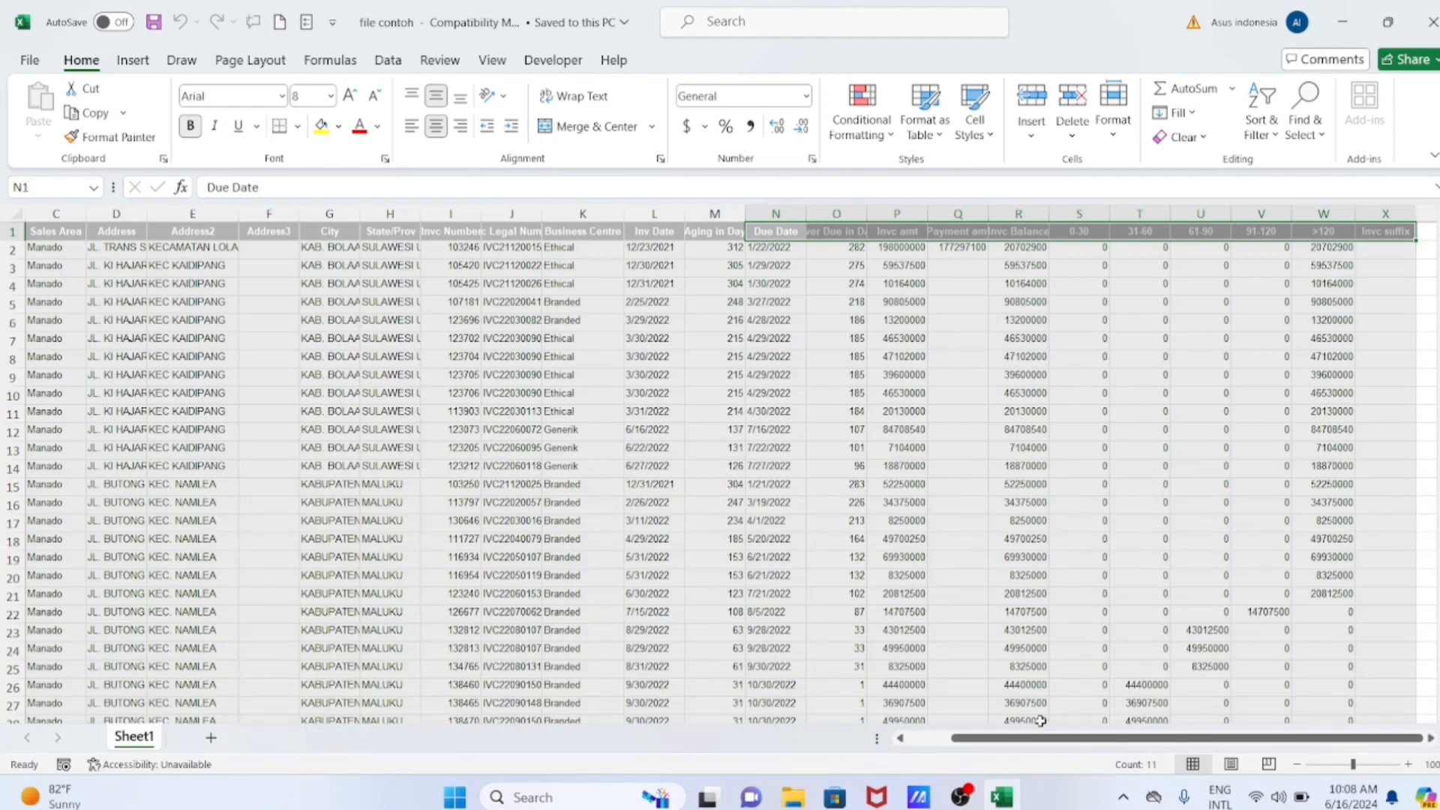
left_click_drag(998, 739, 935, 742)
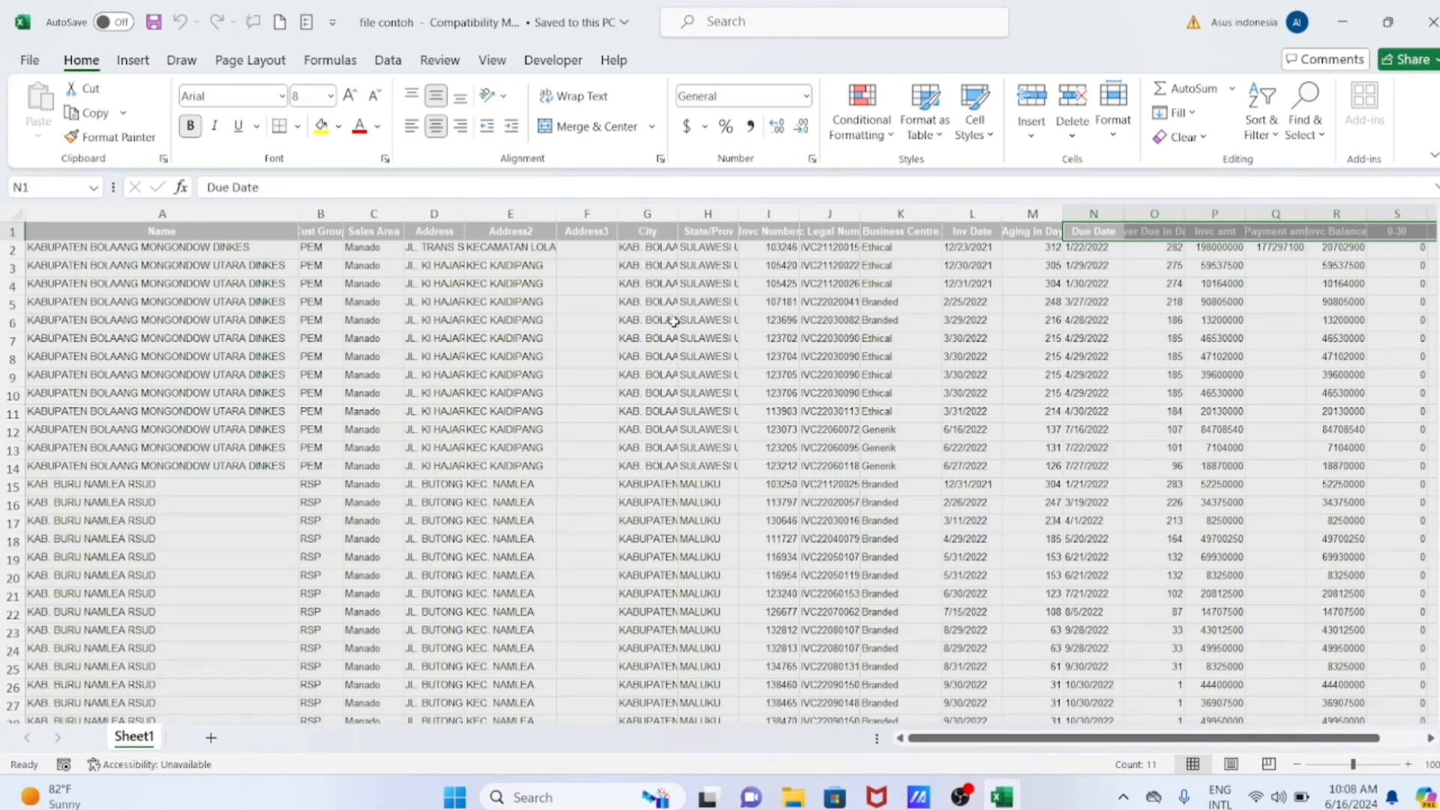
- Insert a PivotTable based on the full Sheet1 data range, placed on a new worksheet
left_click(10, 231)
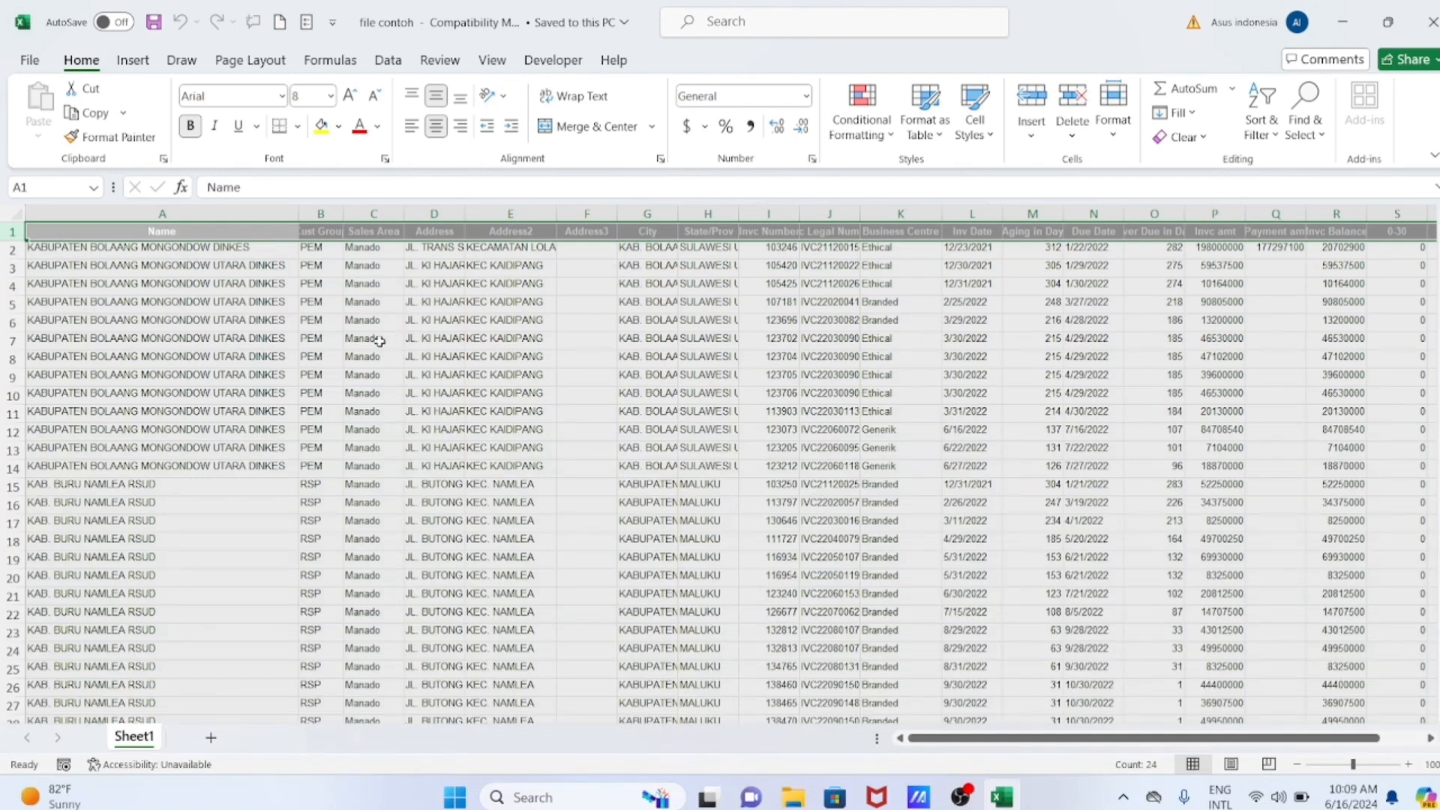
left_click(133, 60)
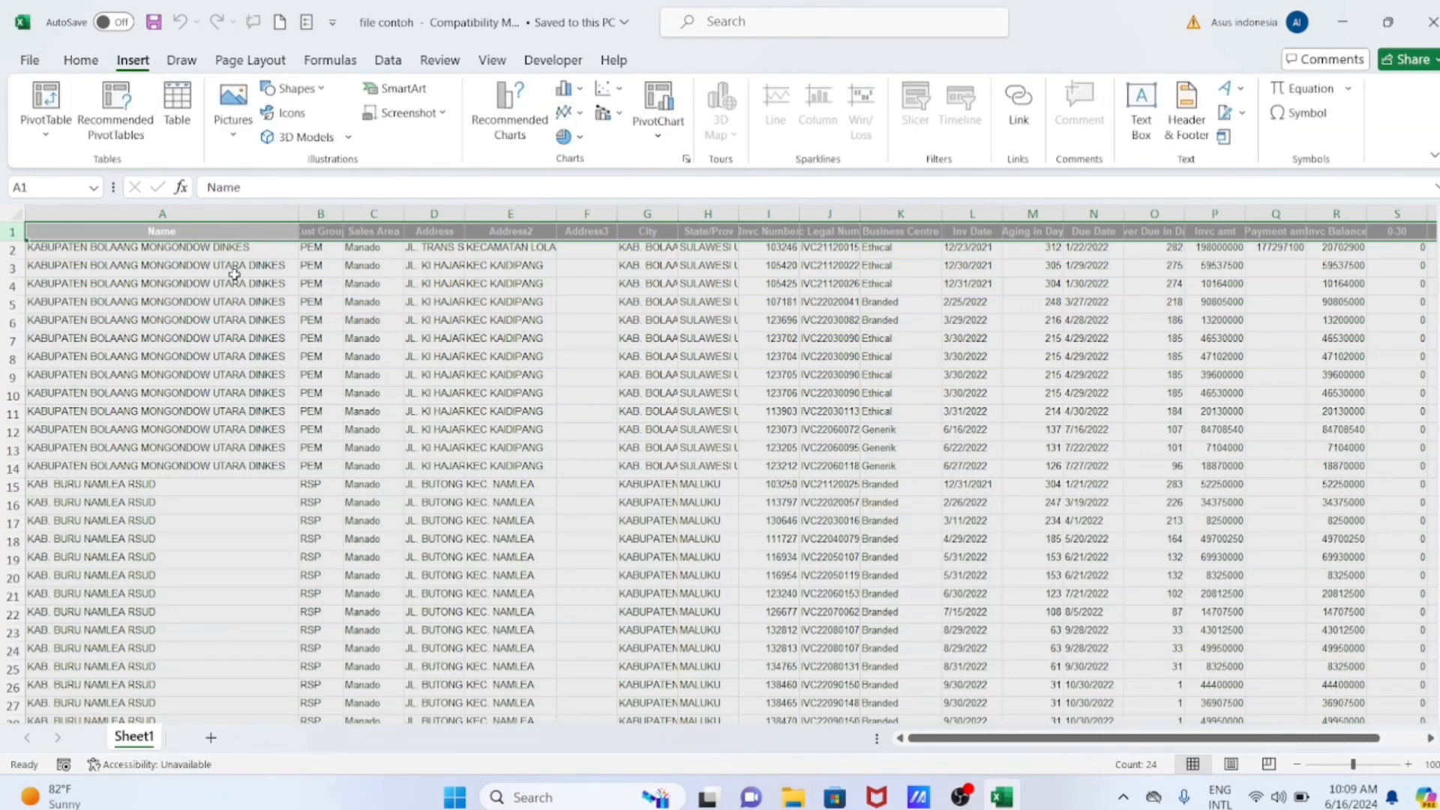
left_click(398, 380)
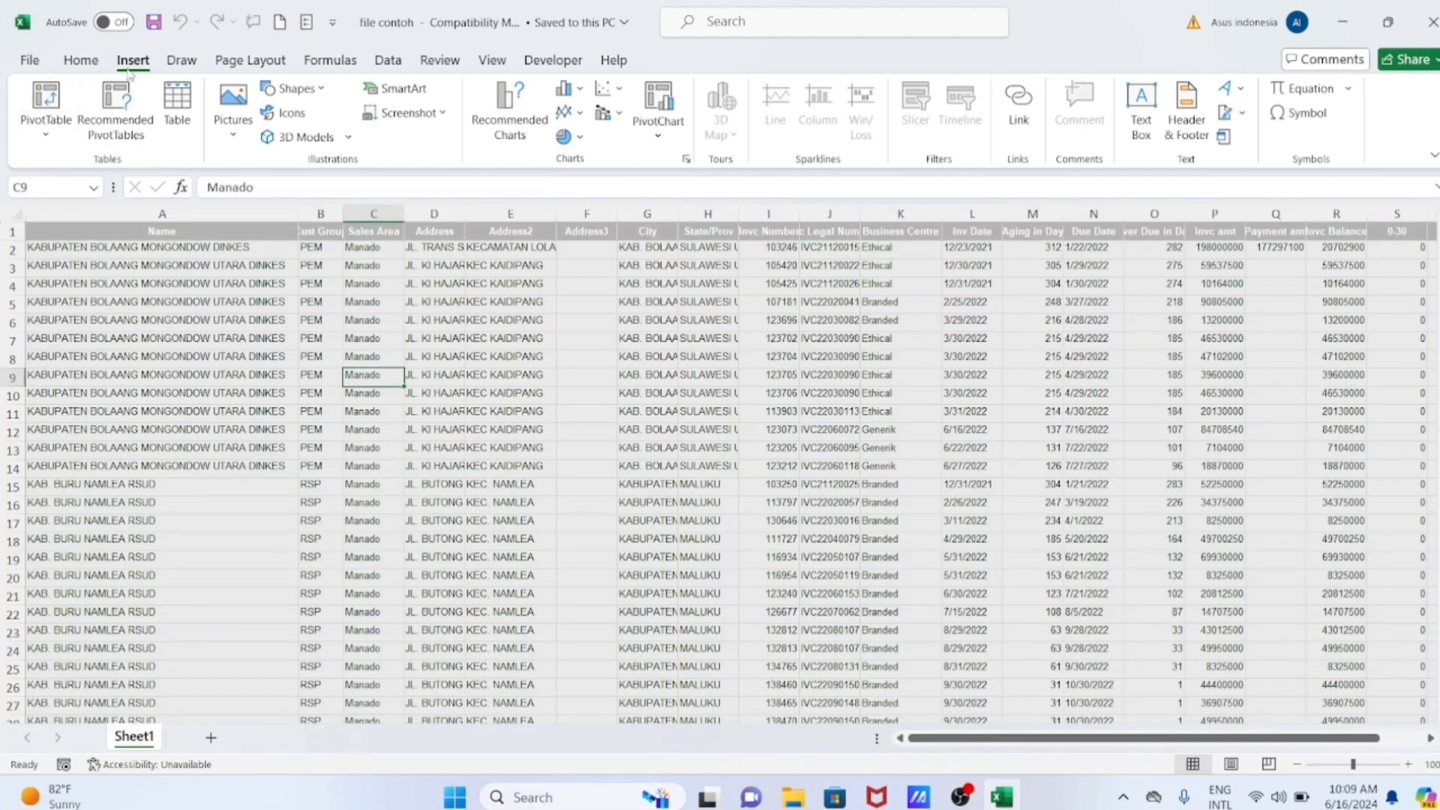
left_click(53, 102)
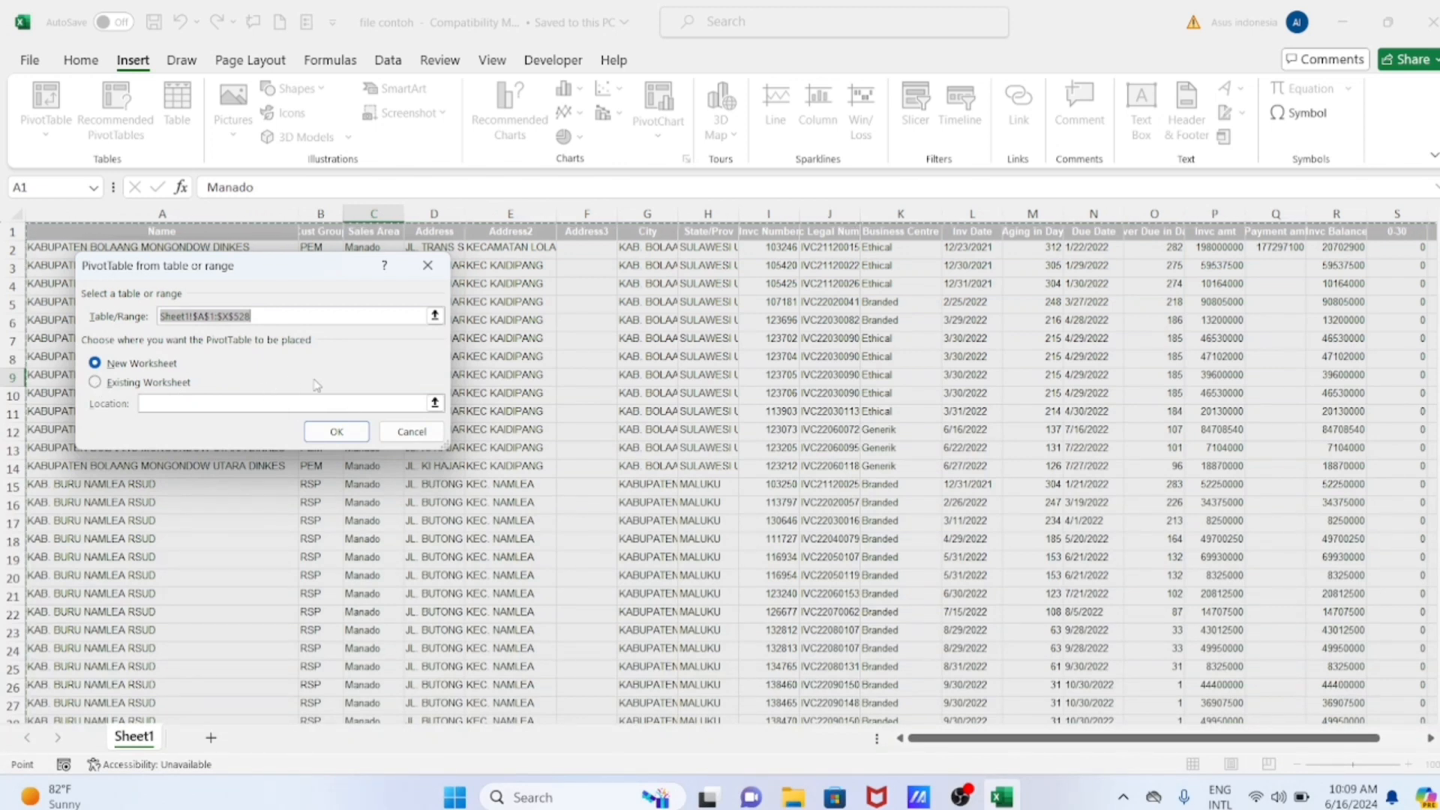
left_click(337, 432)
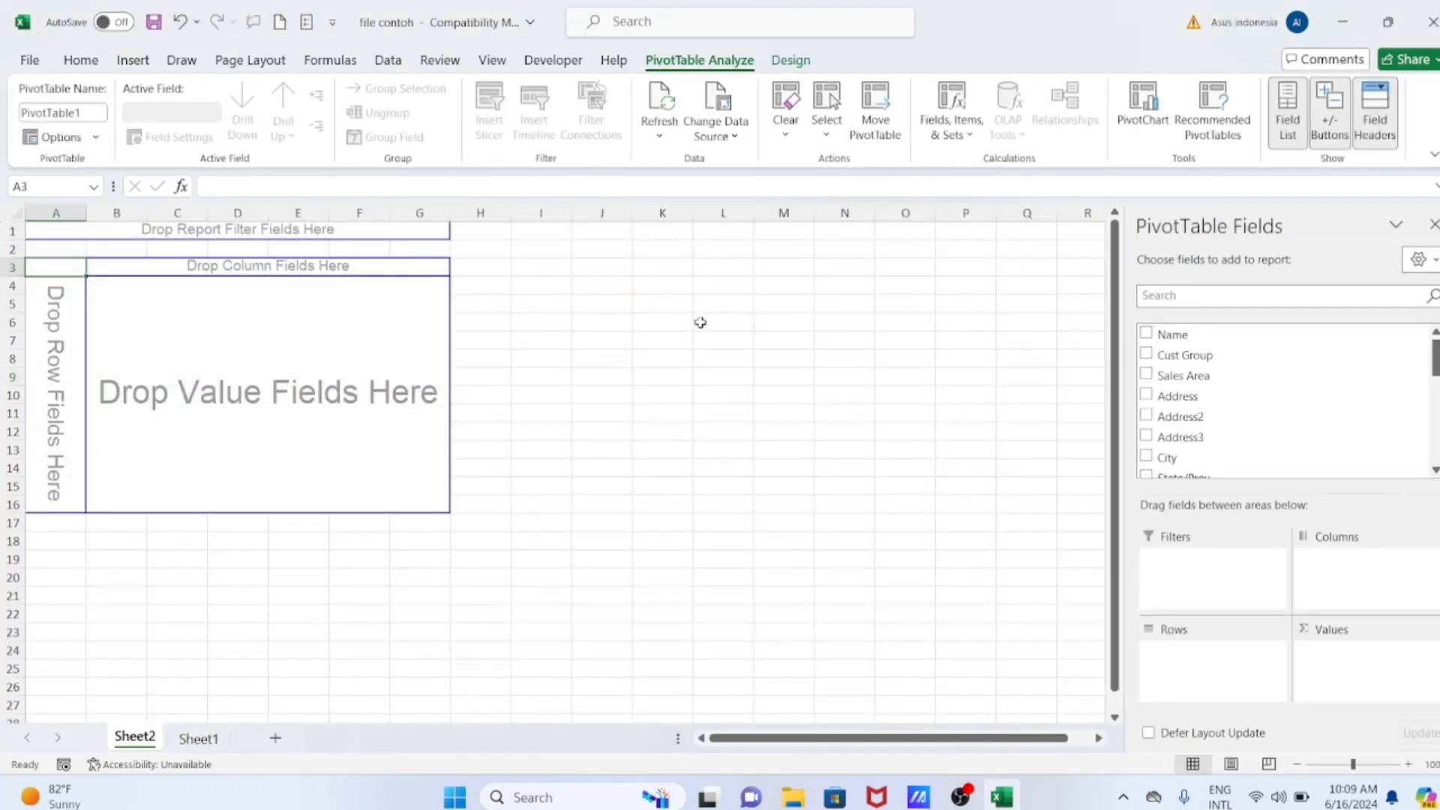
- Compare the header row of Sheet1 with the field names offered for the PivotTable on Sheet2
left_click(198, 738)
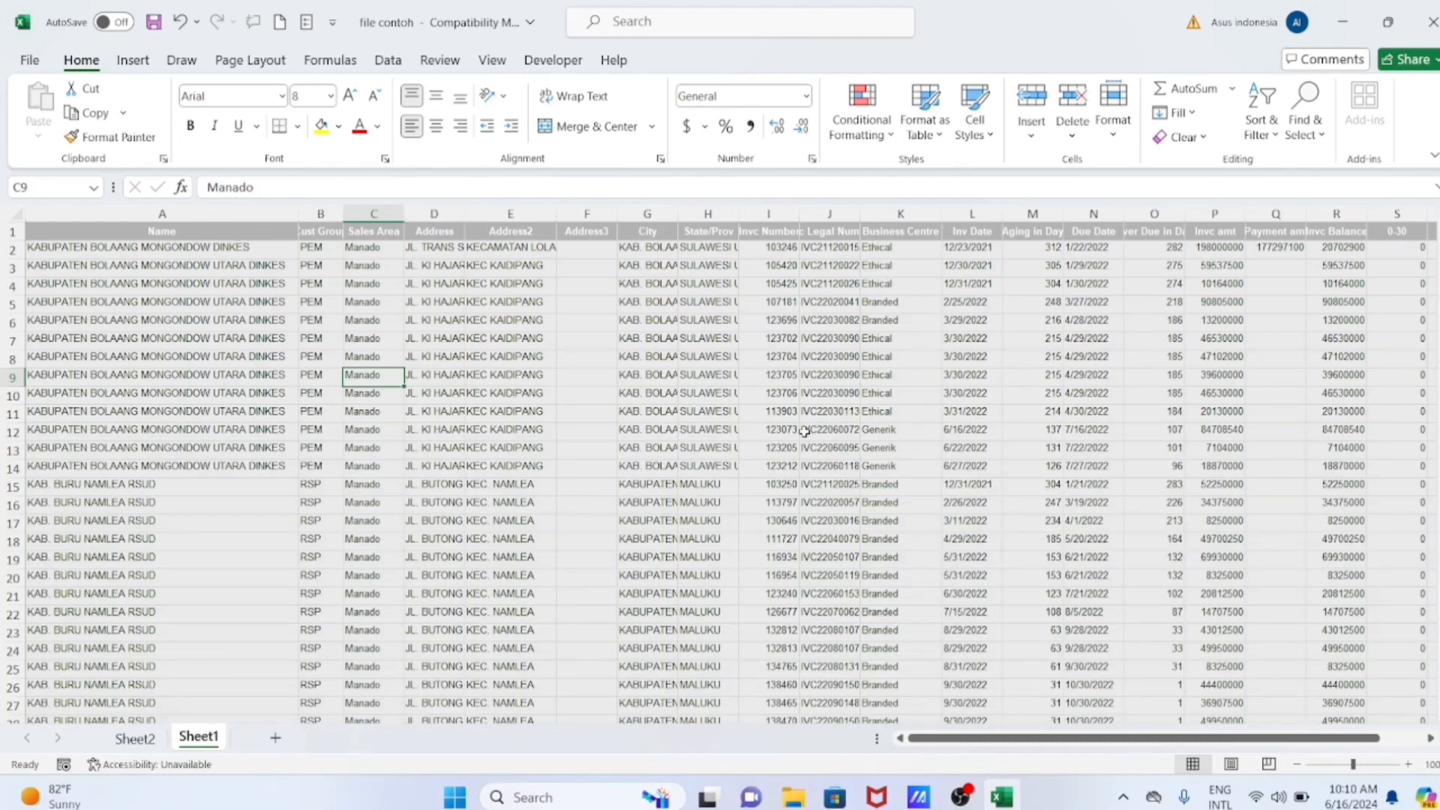
left_click(131, 739)
scroll(1247, 397, "down", 1)
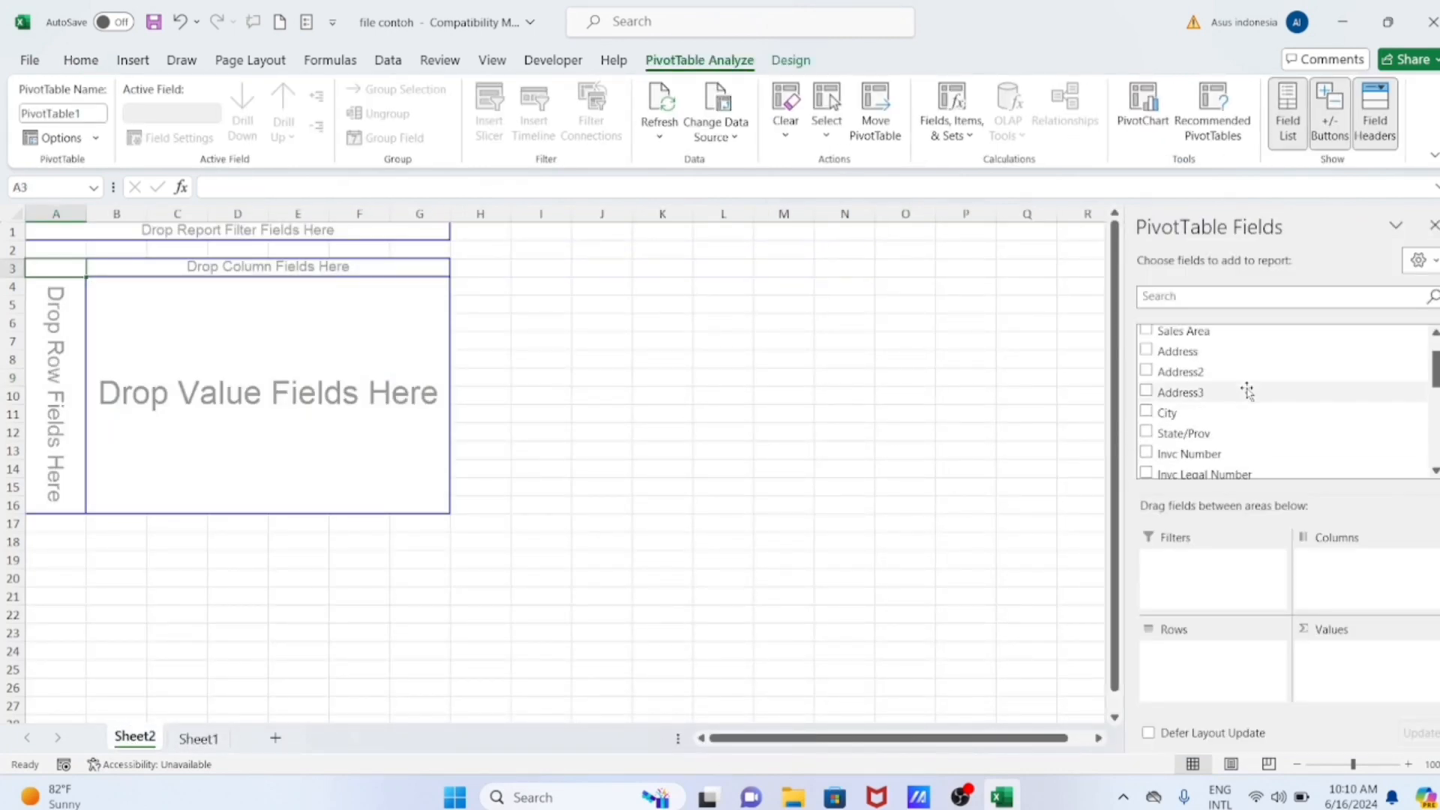
left_click(197, 739)
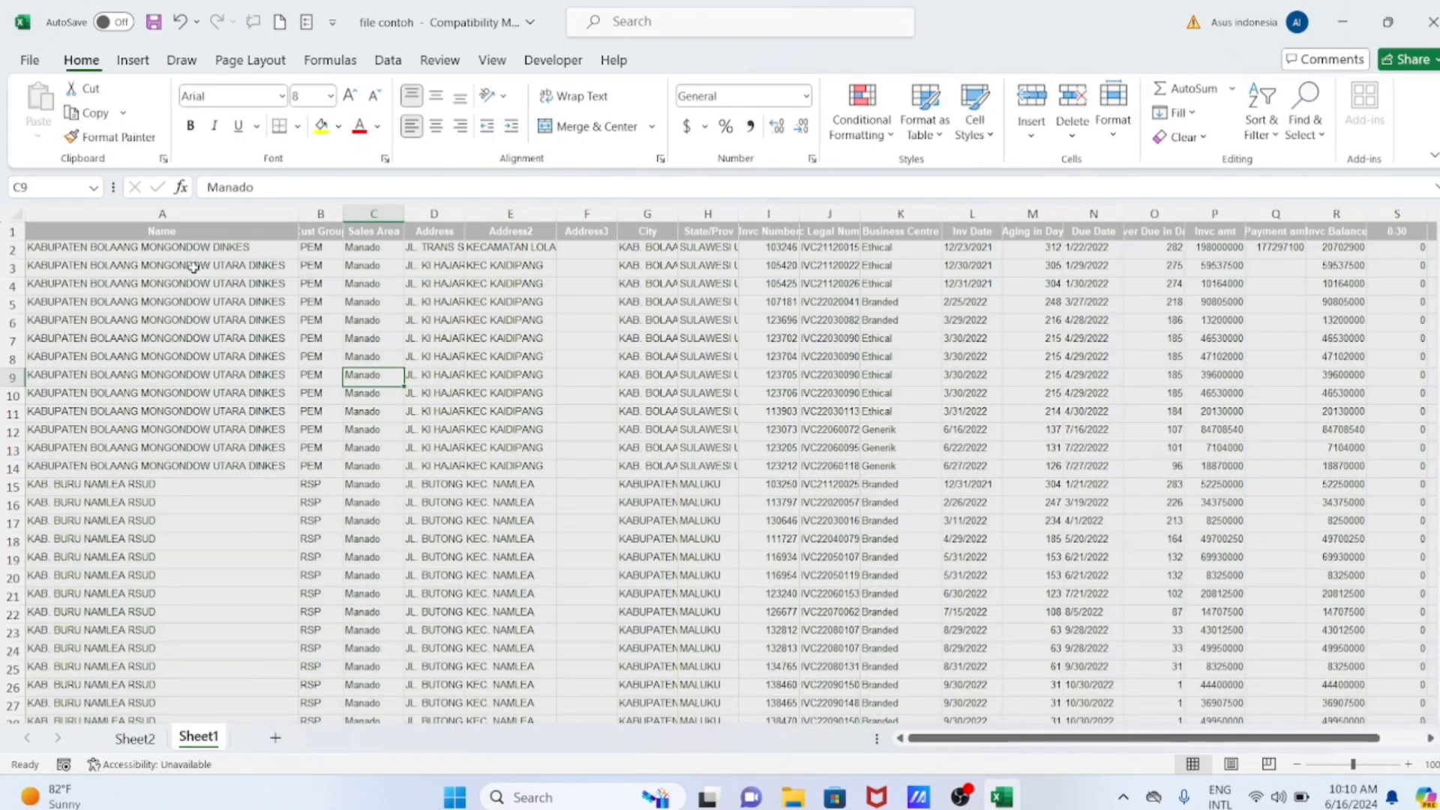
left_click(12, 232)
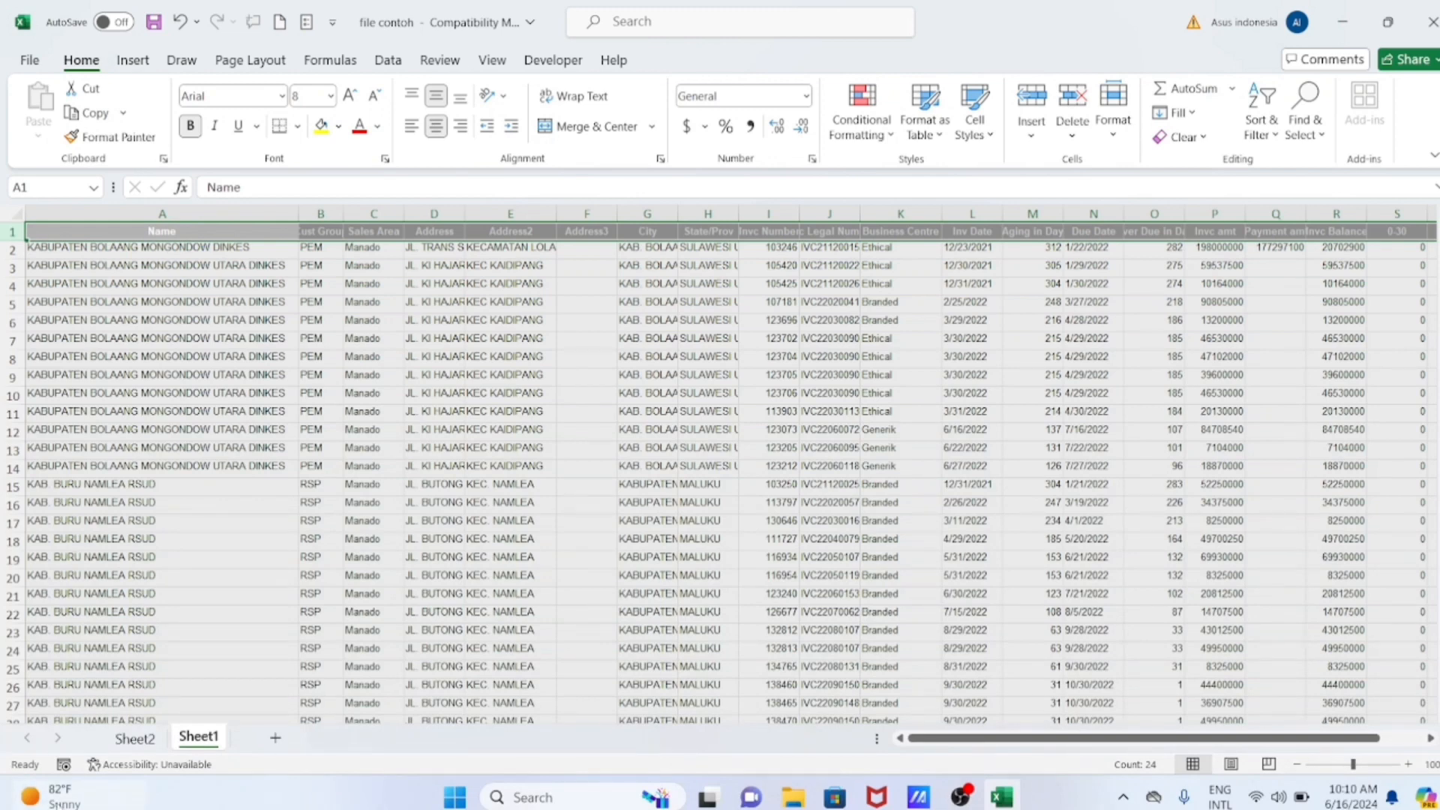
left_click(132, 739)
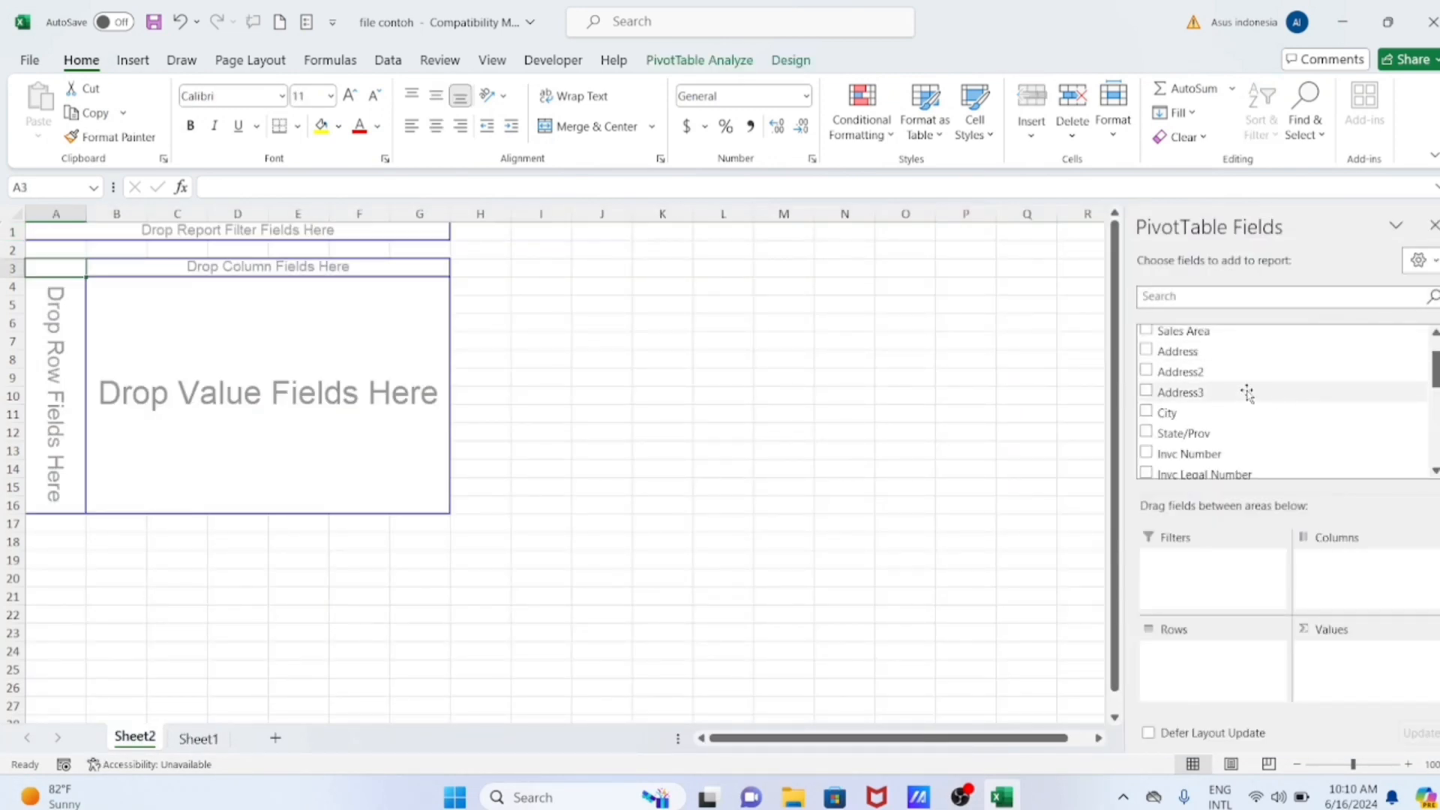
scroll(1247, 393, "down", 2)
scroll(1250, 386, "up", 1)
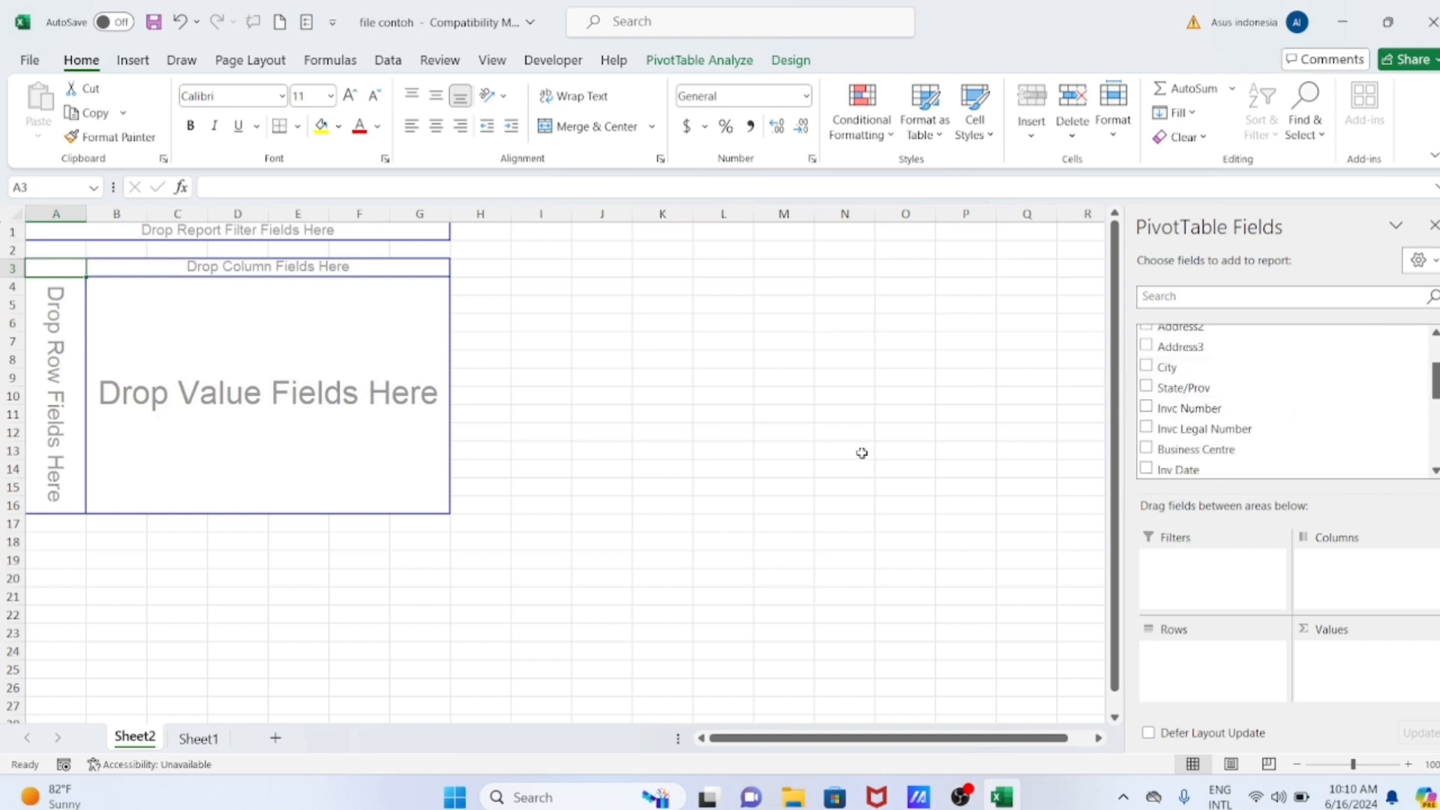
- Examine the row 3 record and the Invc amt values in P3:P11 of Sheet1 against the PivotTable's available fields
left_click(198, 738)
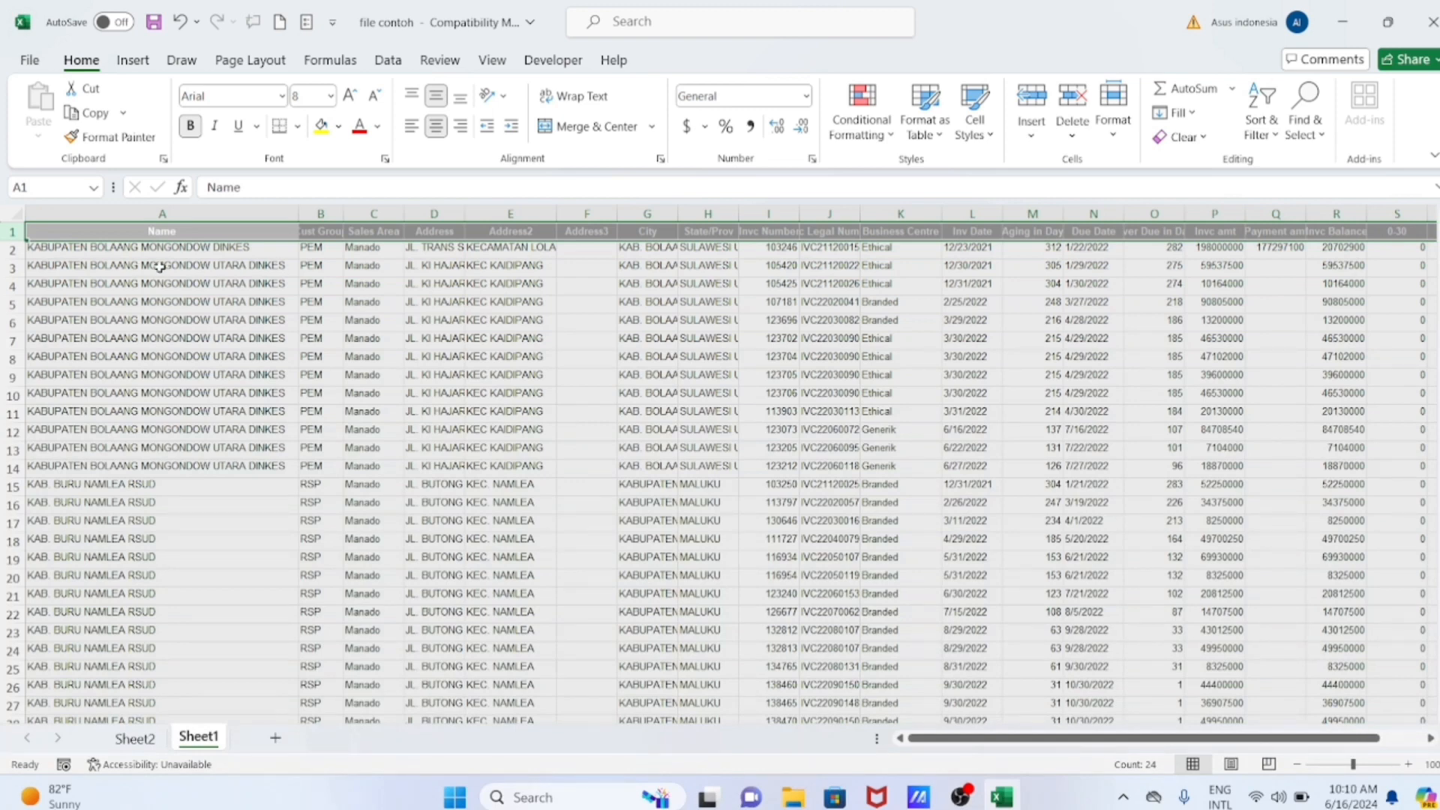
left_click(5, 268)
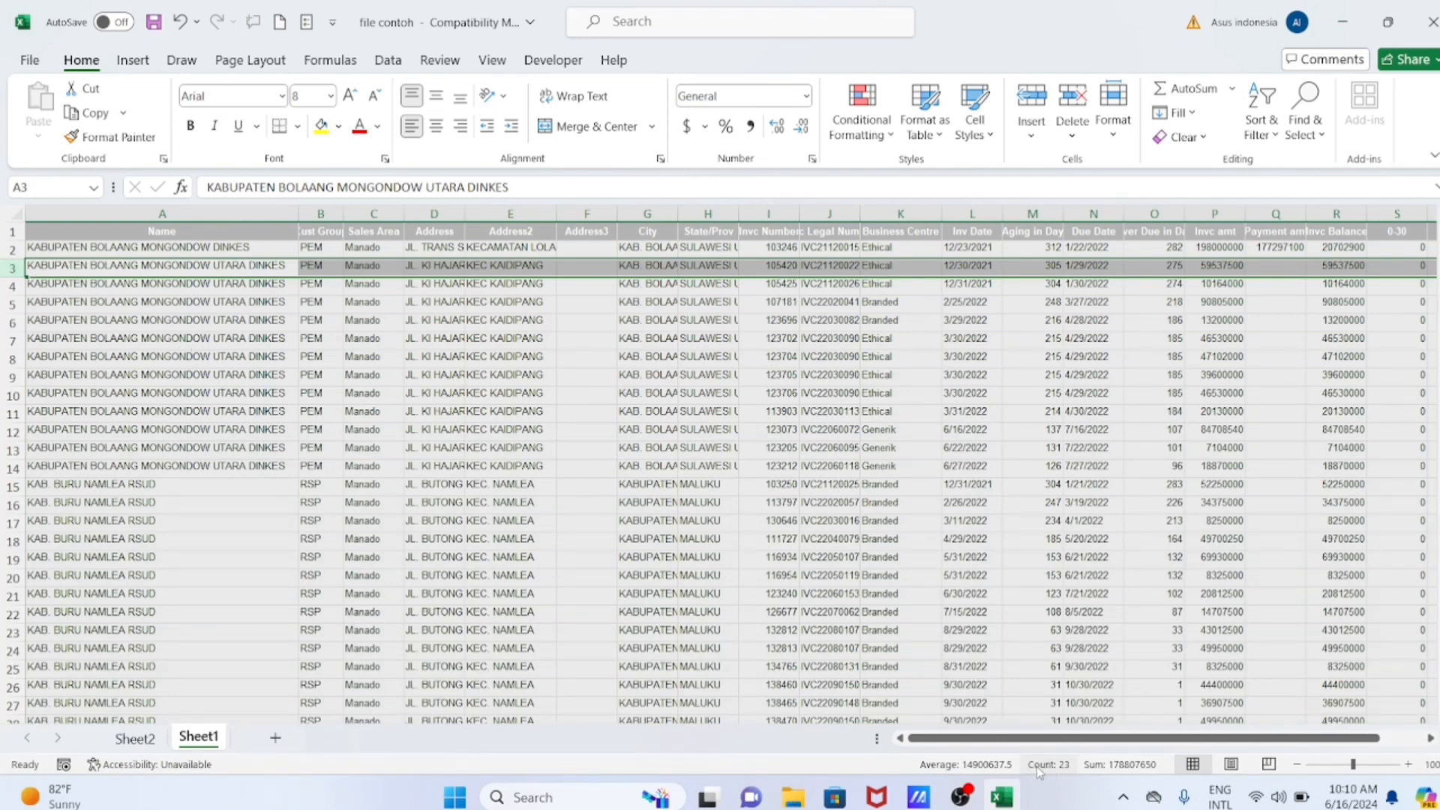
mouse_move(1036, 739)
left_mouse_down()
mouse_move(1064, 739)
mouse_move(1031, 741)
left_mouse_up()
left_click_drag(1049, 743, 1095, 741)
left_click_drag(910, 266, 897, 422)
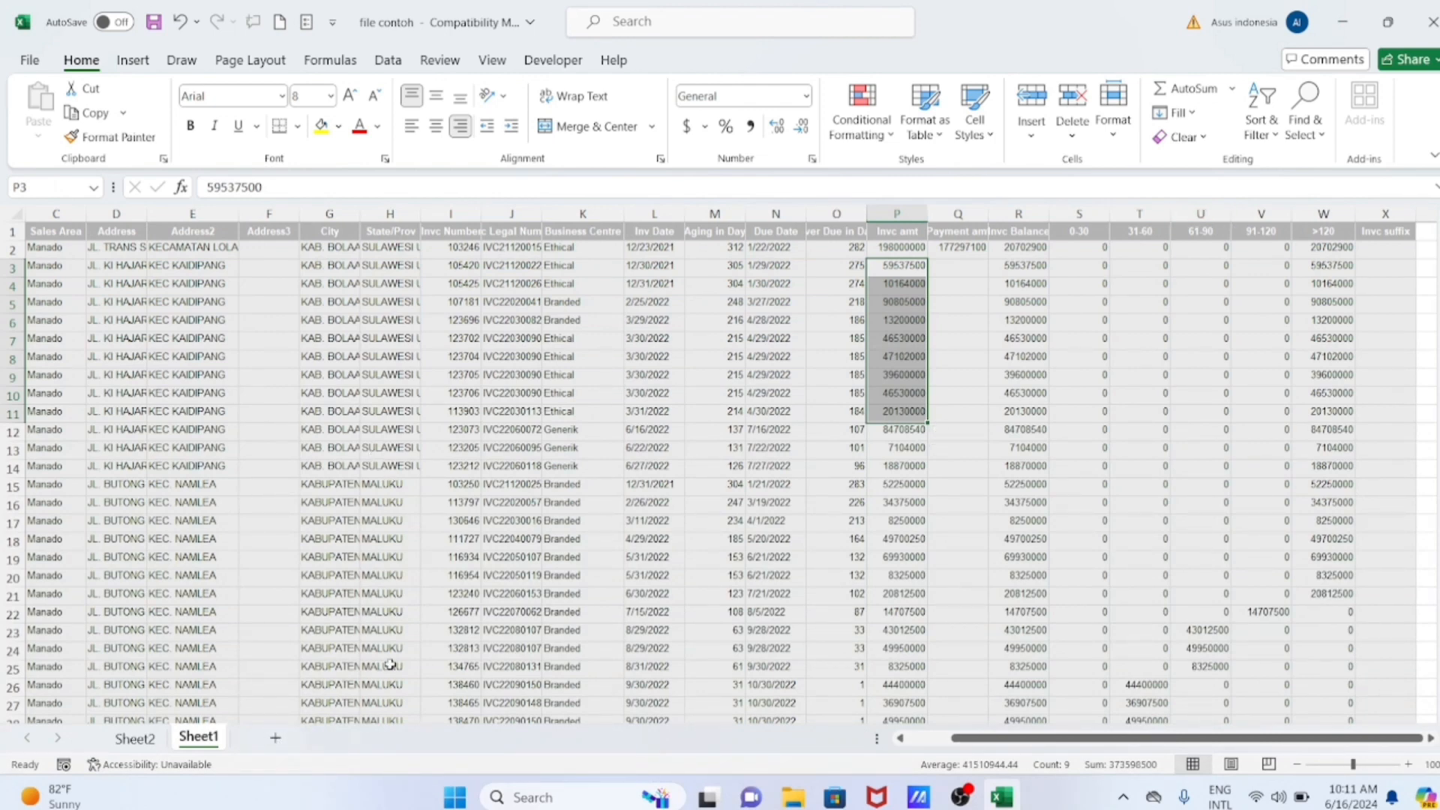
left_click(142, 741)
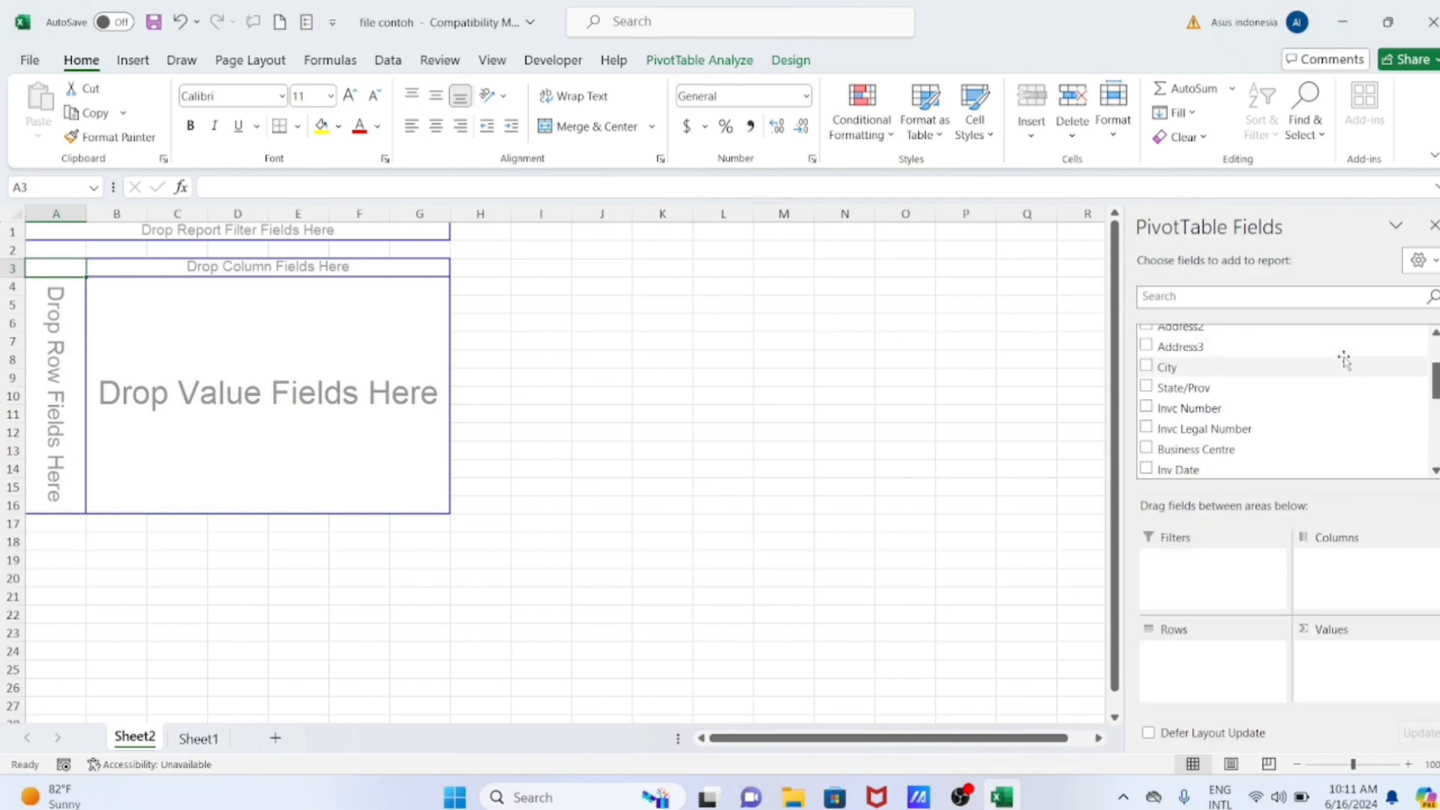
scroll(1344, 360, "down", 3)
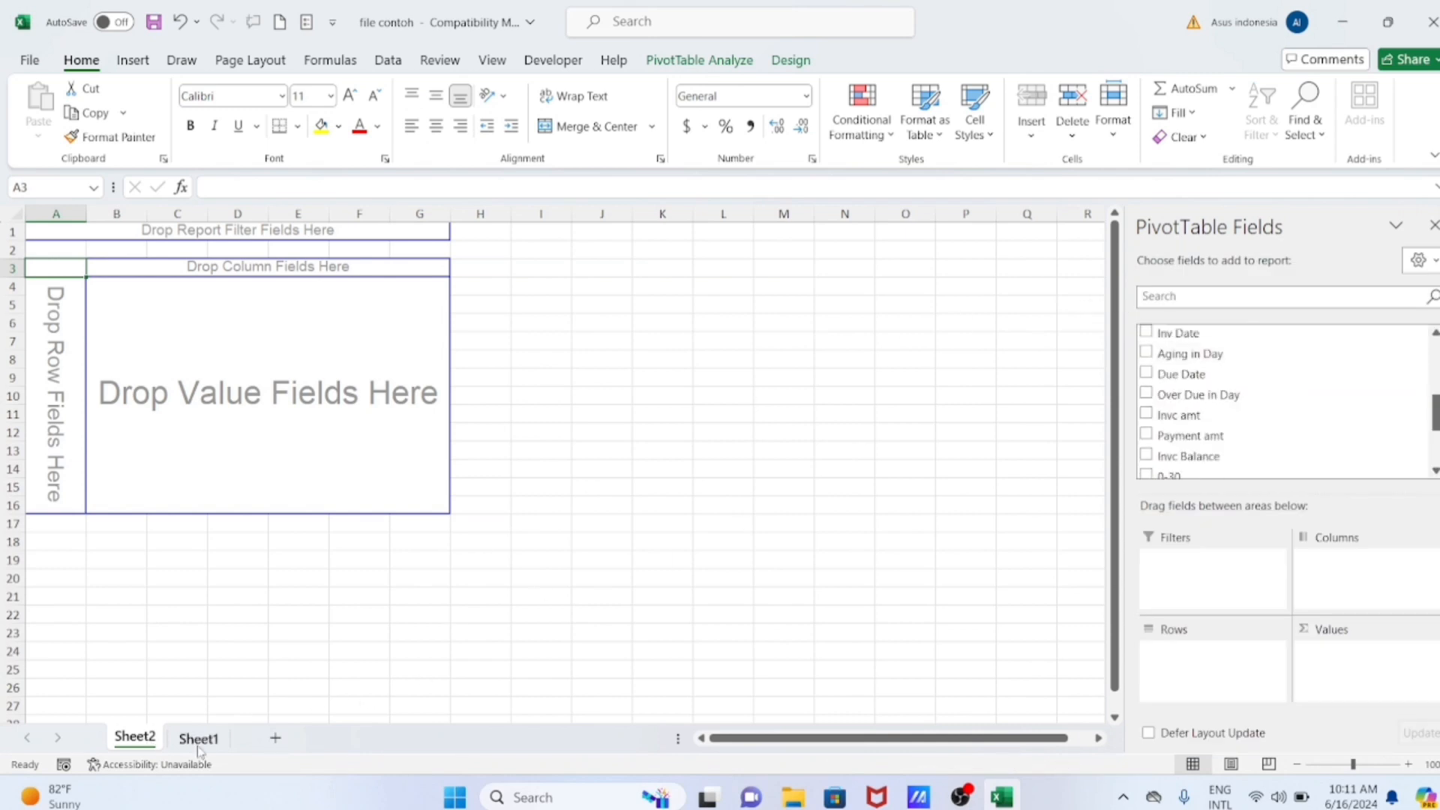
left_click(198, 741)
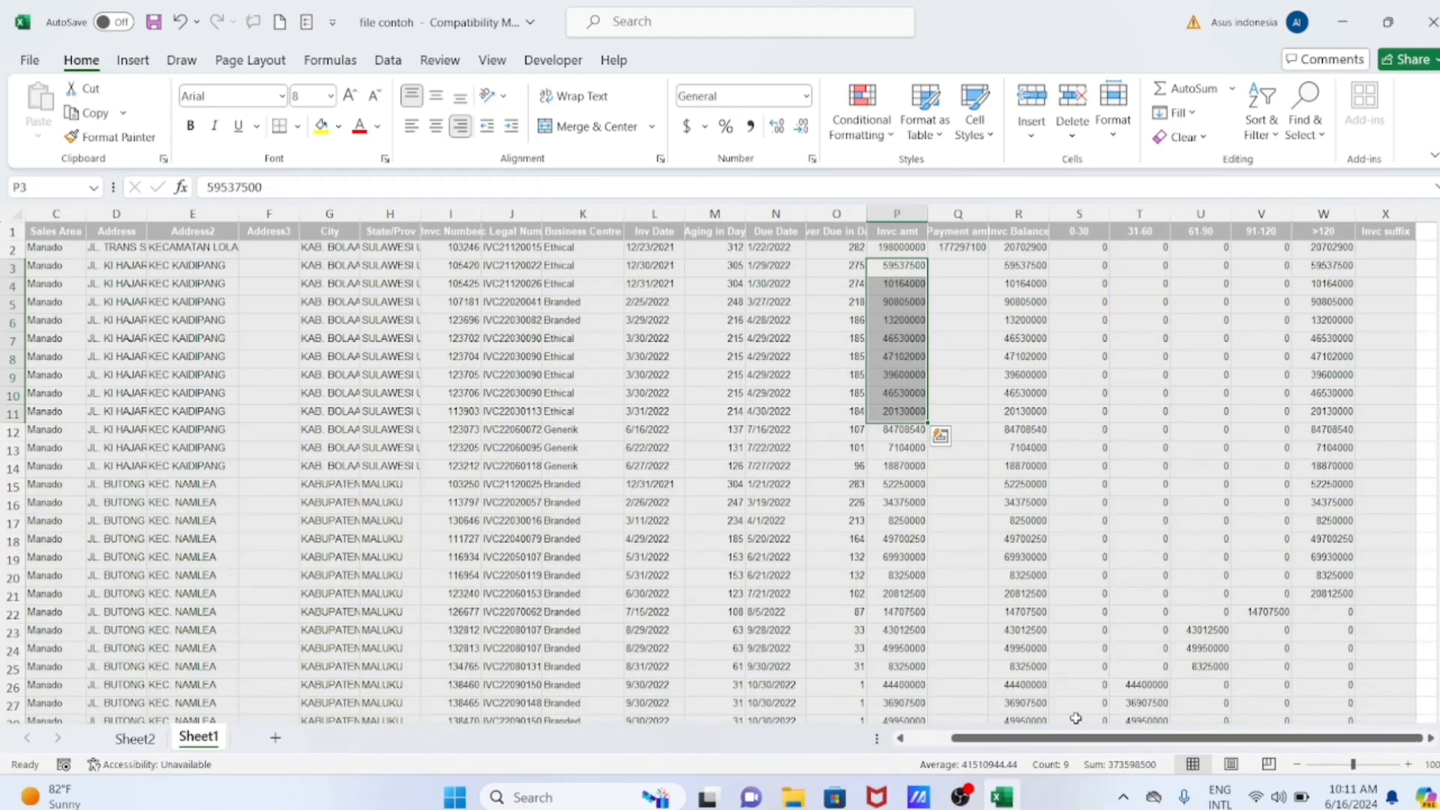
left_click_drag(1002, 738, 958, 738)
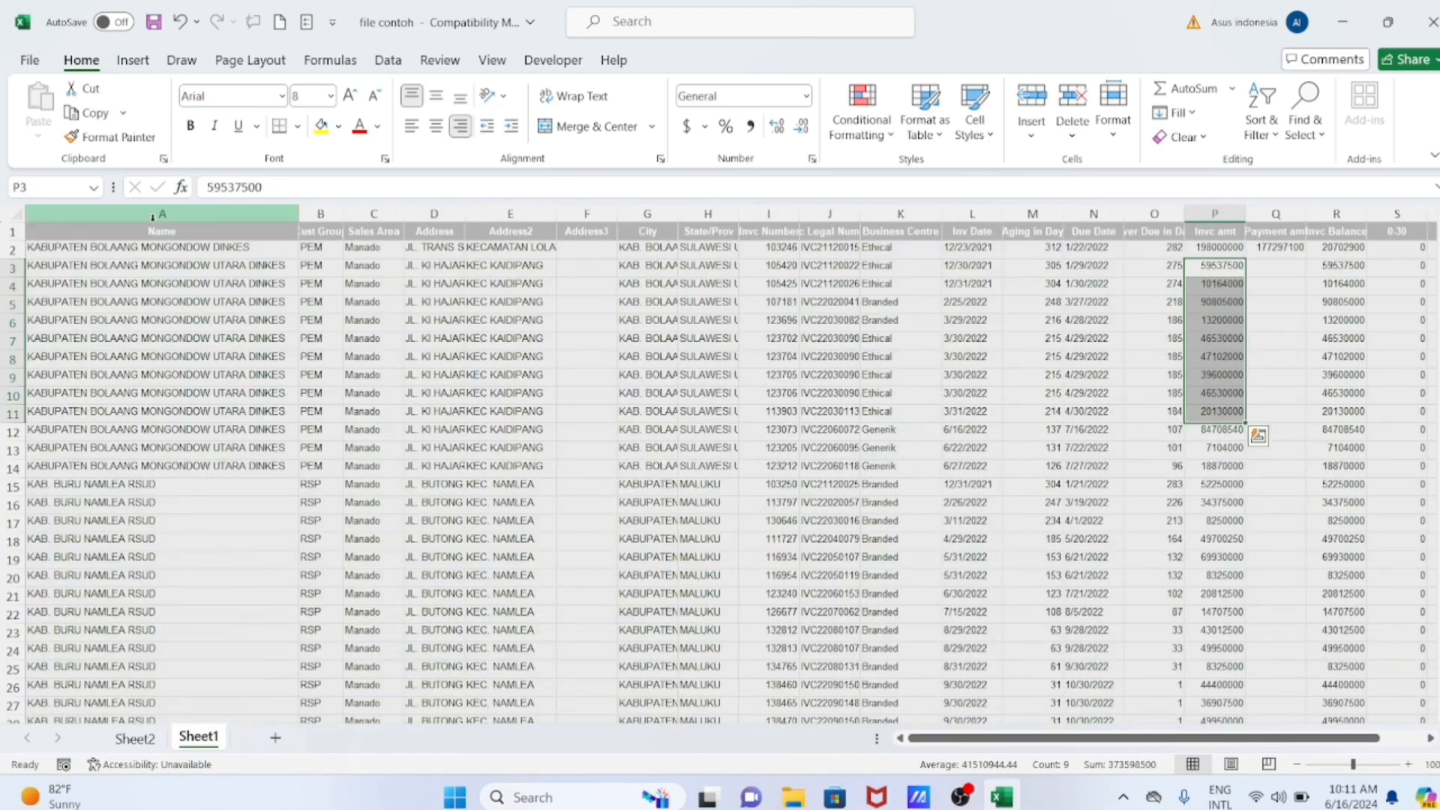
- Add the Name field to the PivotTable's rows on Sheet2 and compare the resulting list with the Name column in Sheet1
left_click(134, 738)
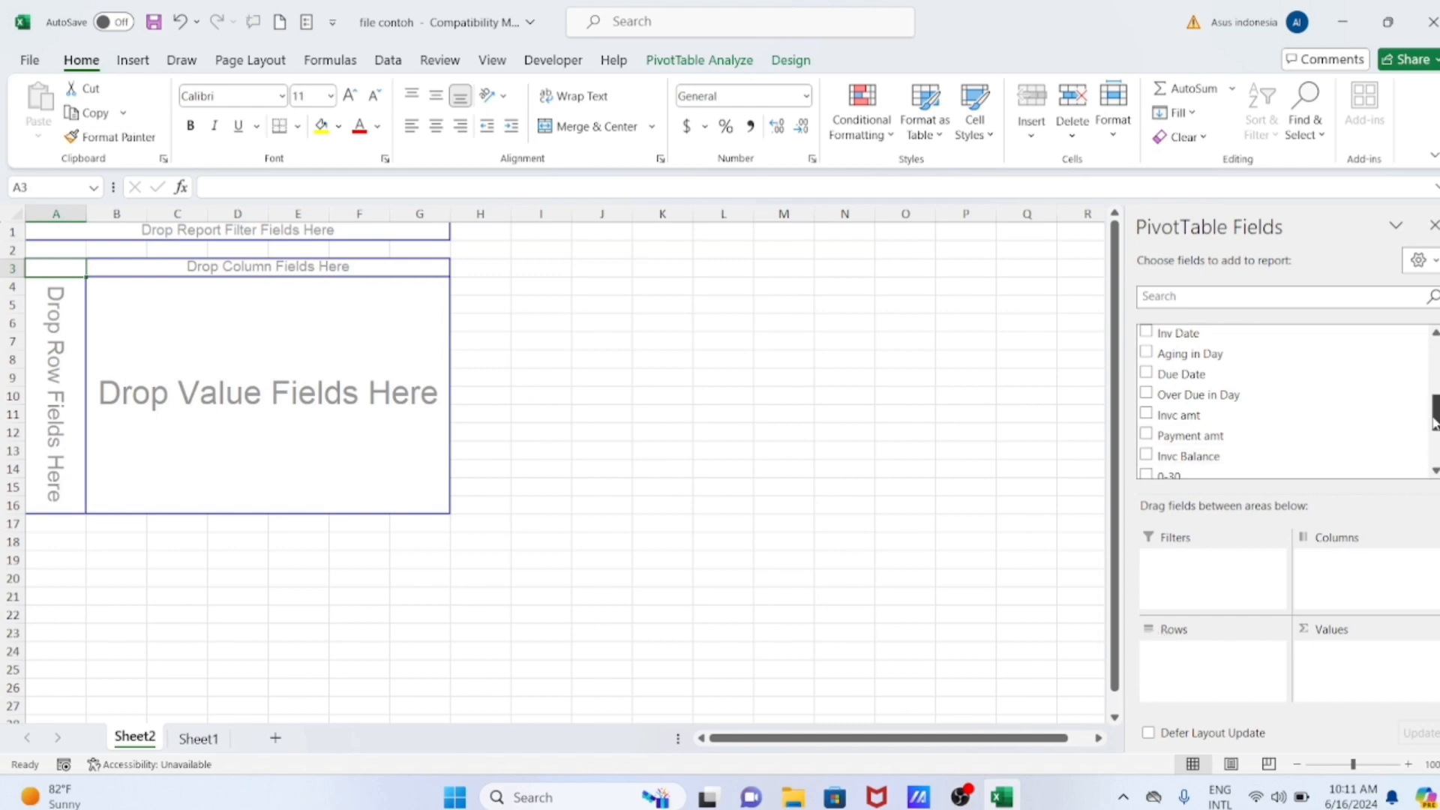
left_click_drag(1435, 420, 1435, 359)
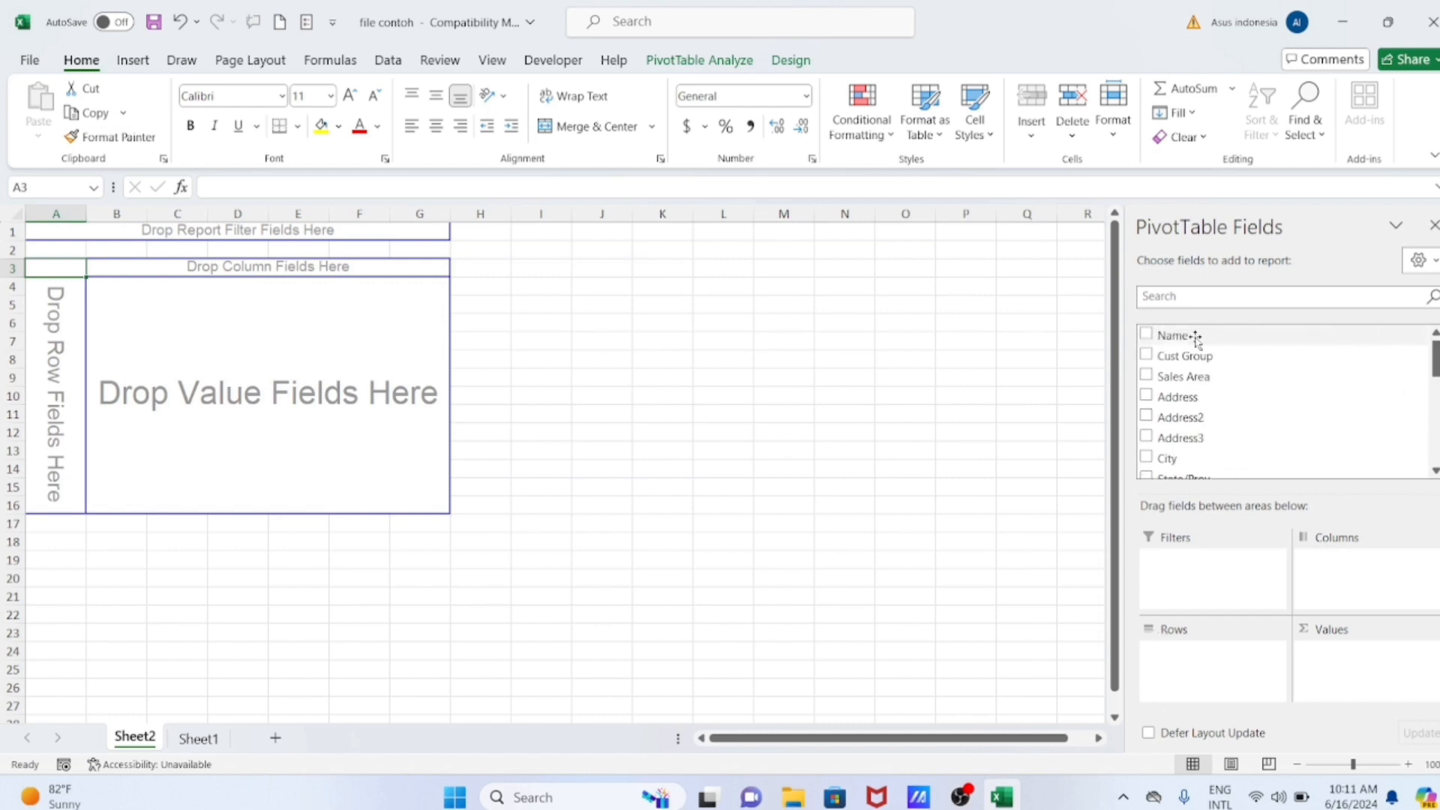
left_click_drag(1192, 338, 1185, 671)
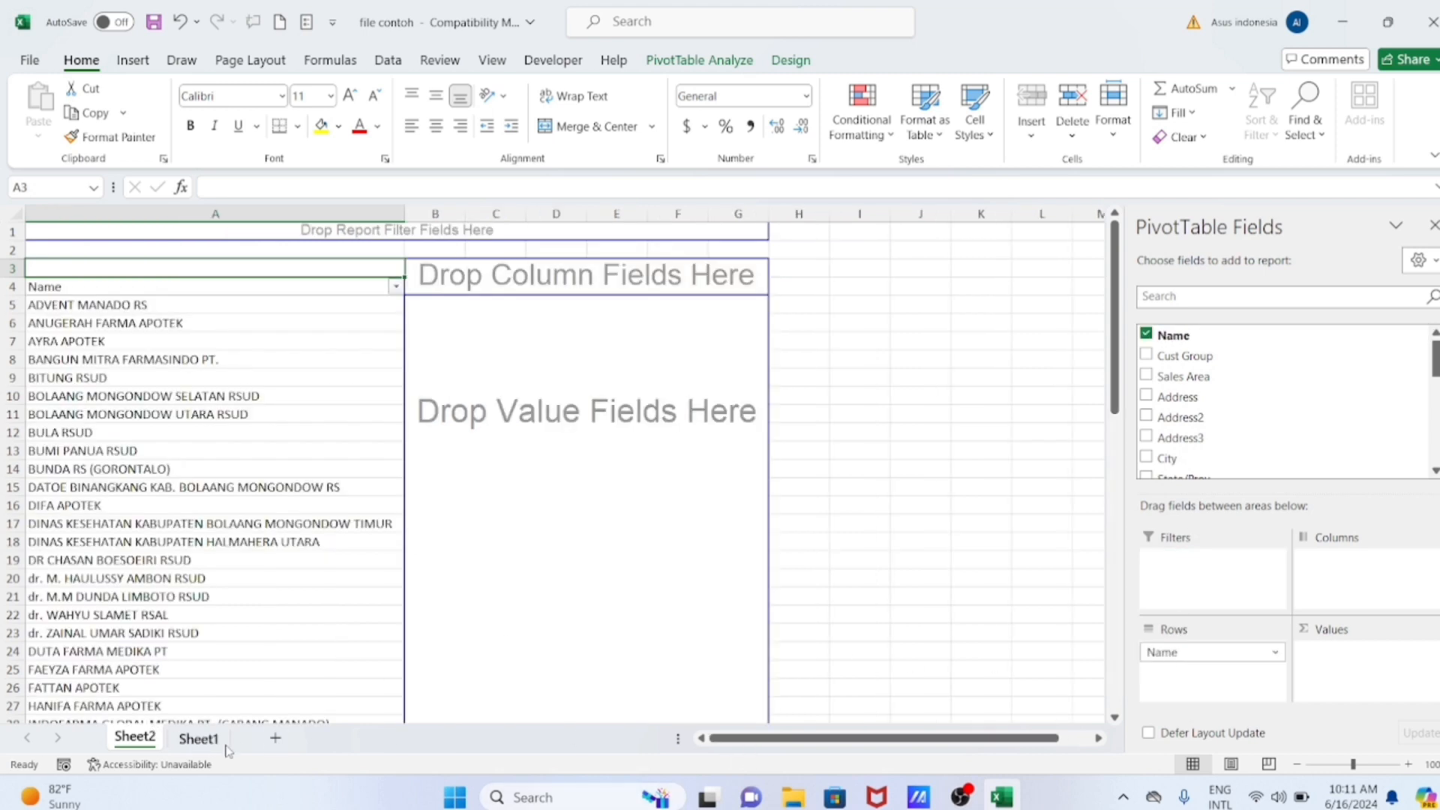
left_click(200, 738)
scroll(255, 412, "down", 7)
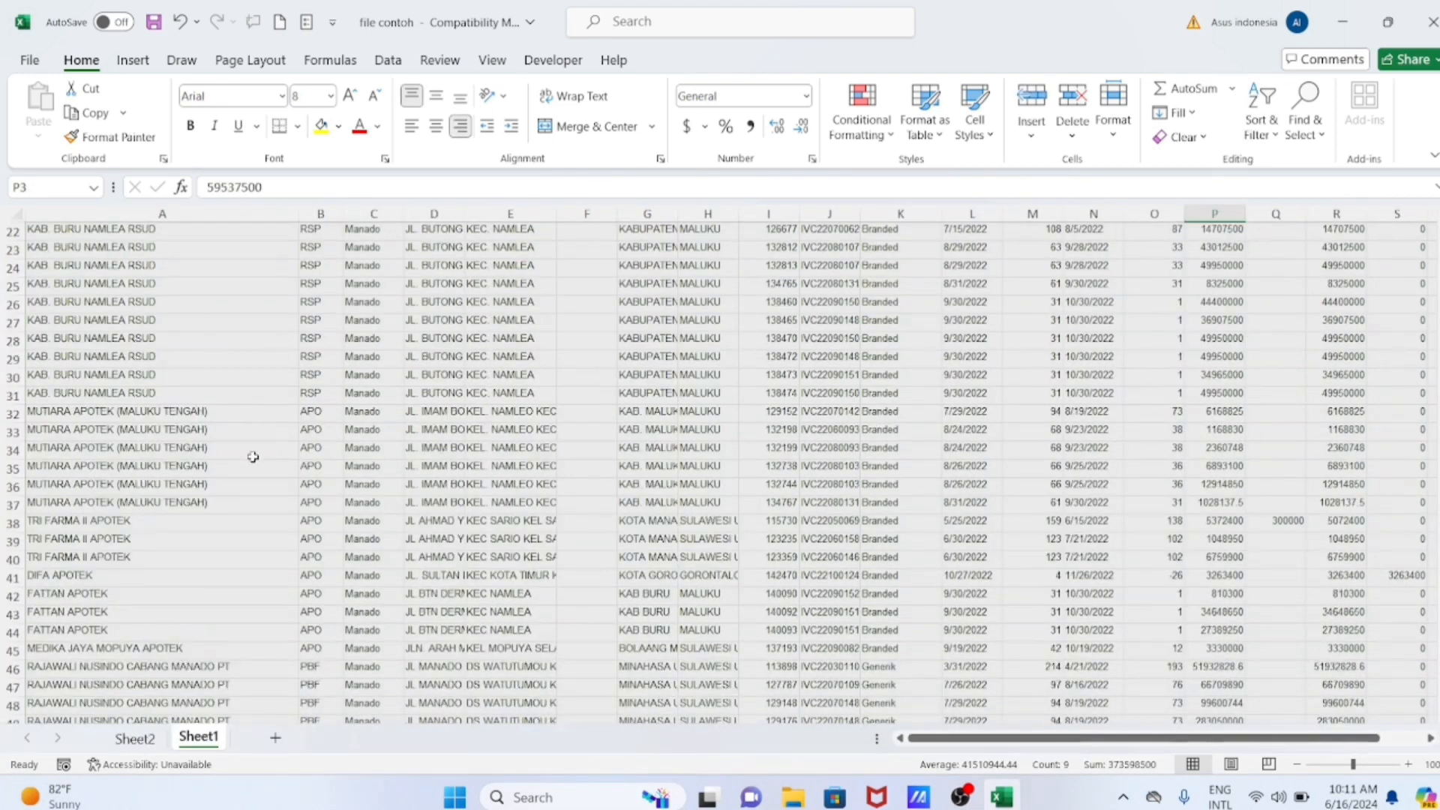
left_click(147, 745)
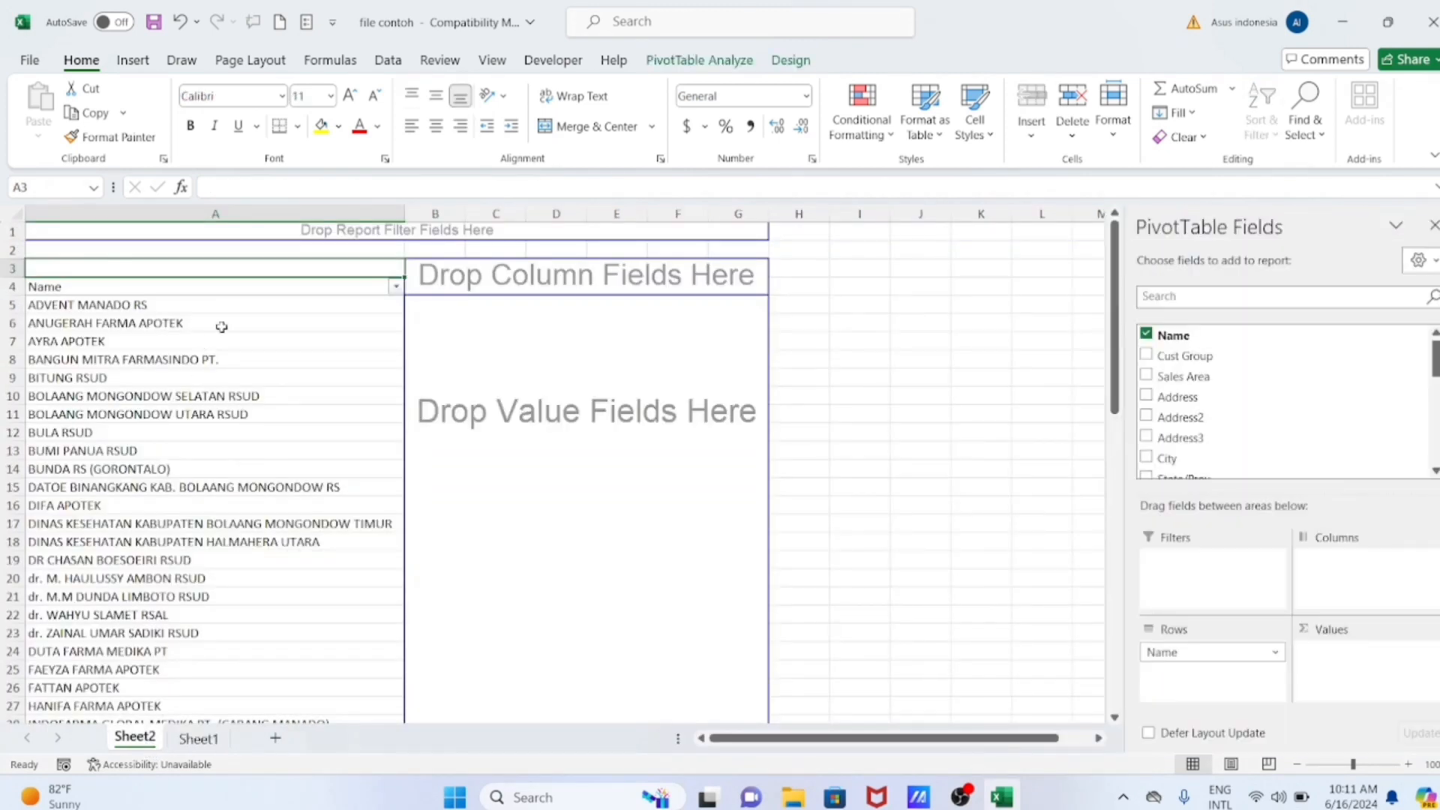
- Compare the PivotTable's customer list and fields with Sheet1, widen the Invc amt column there and select P2:P16
scroll(134, 333, "down", 12)
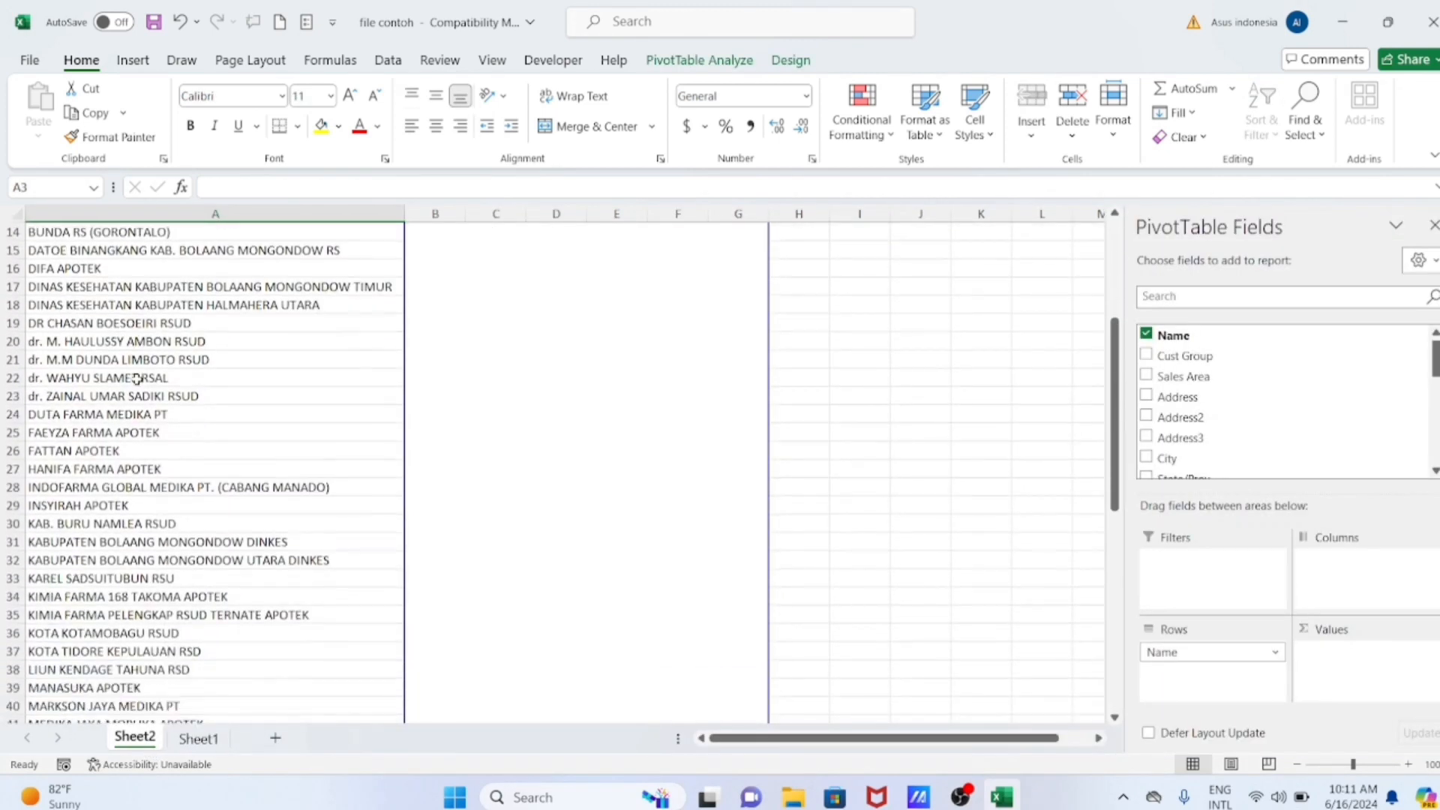
scroll(134, 405, "up", 13)
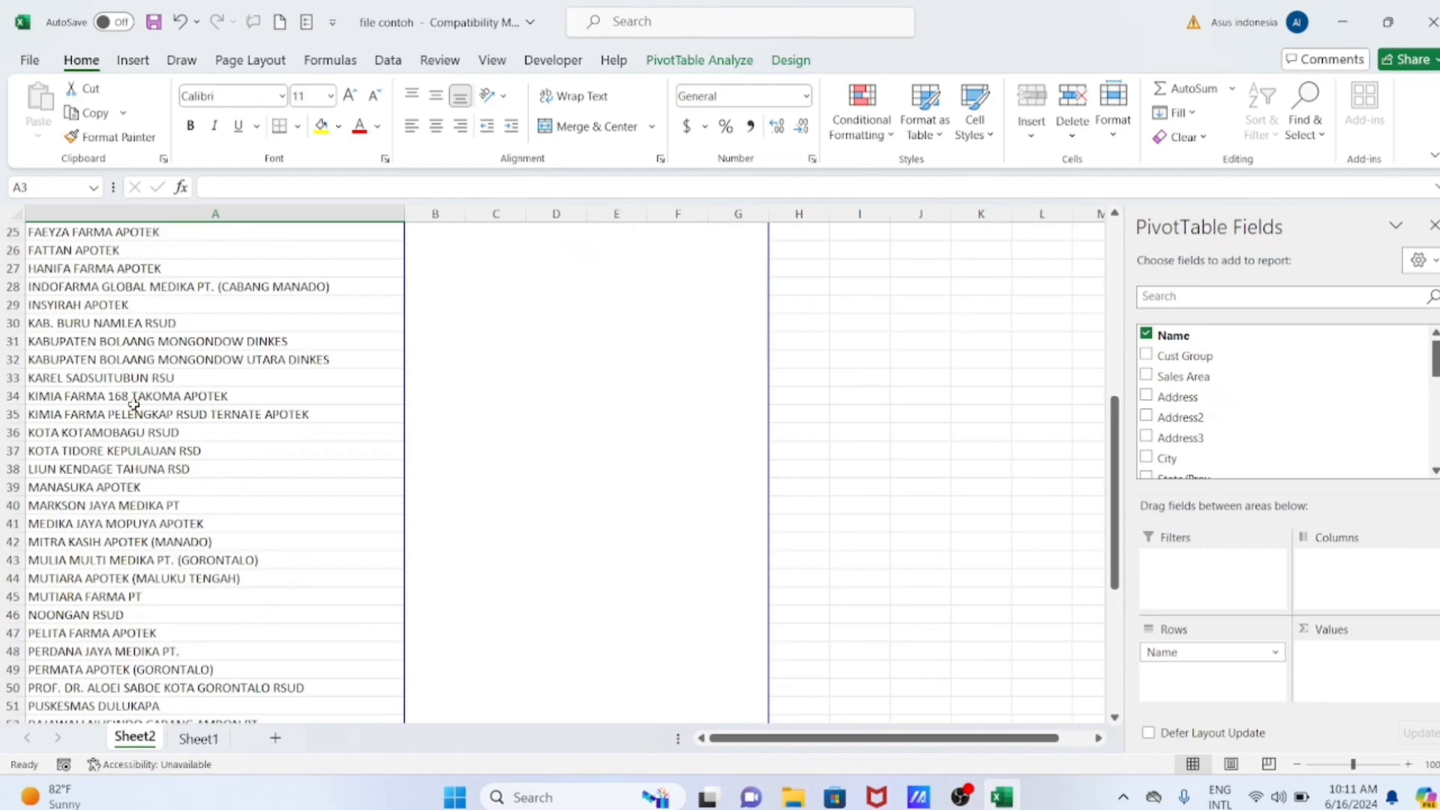
left_click(198, 738)
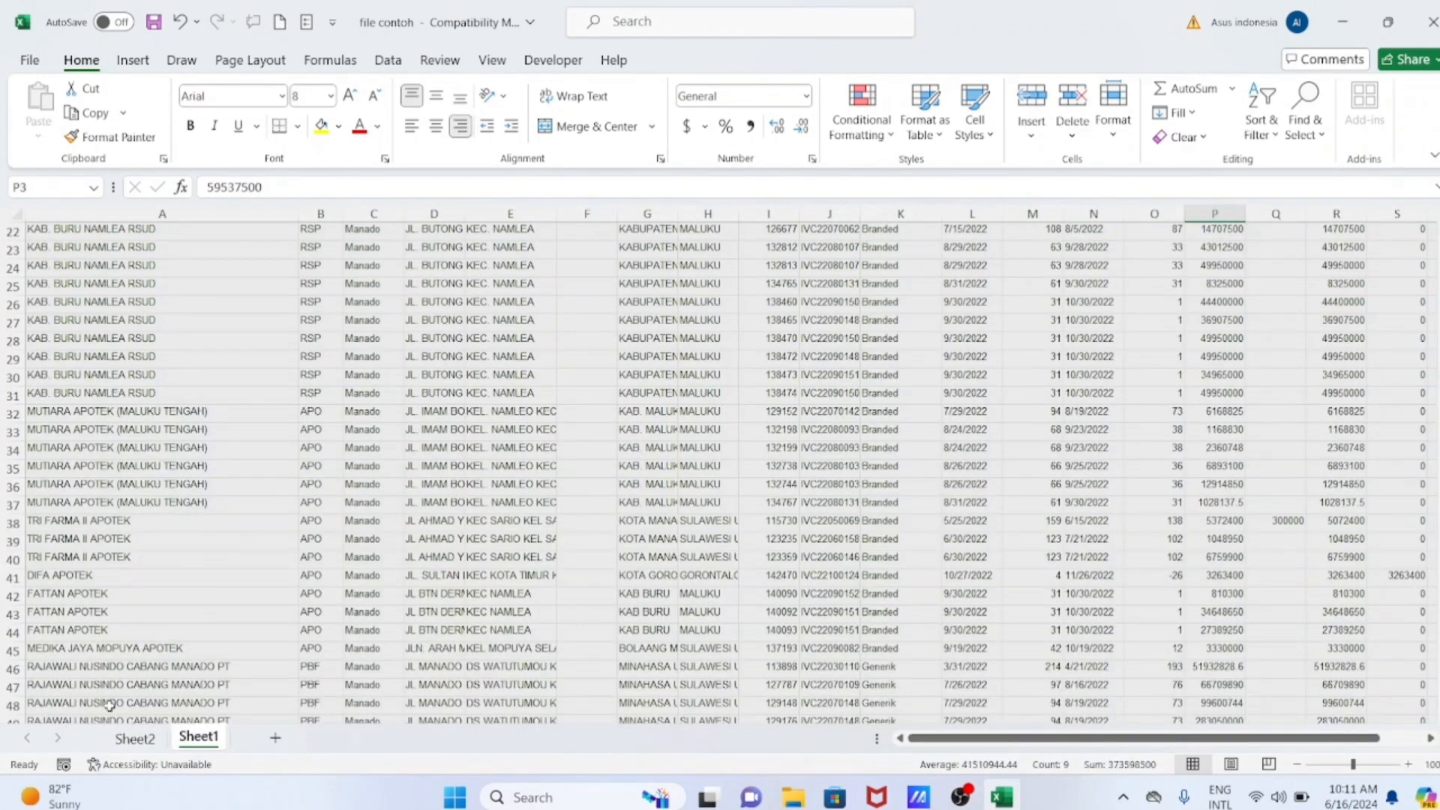
left_click(135, 739)
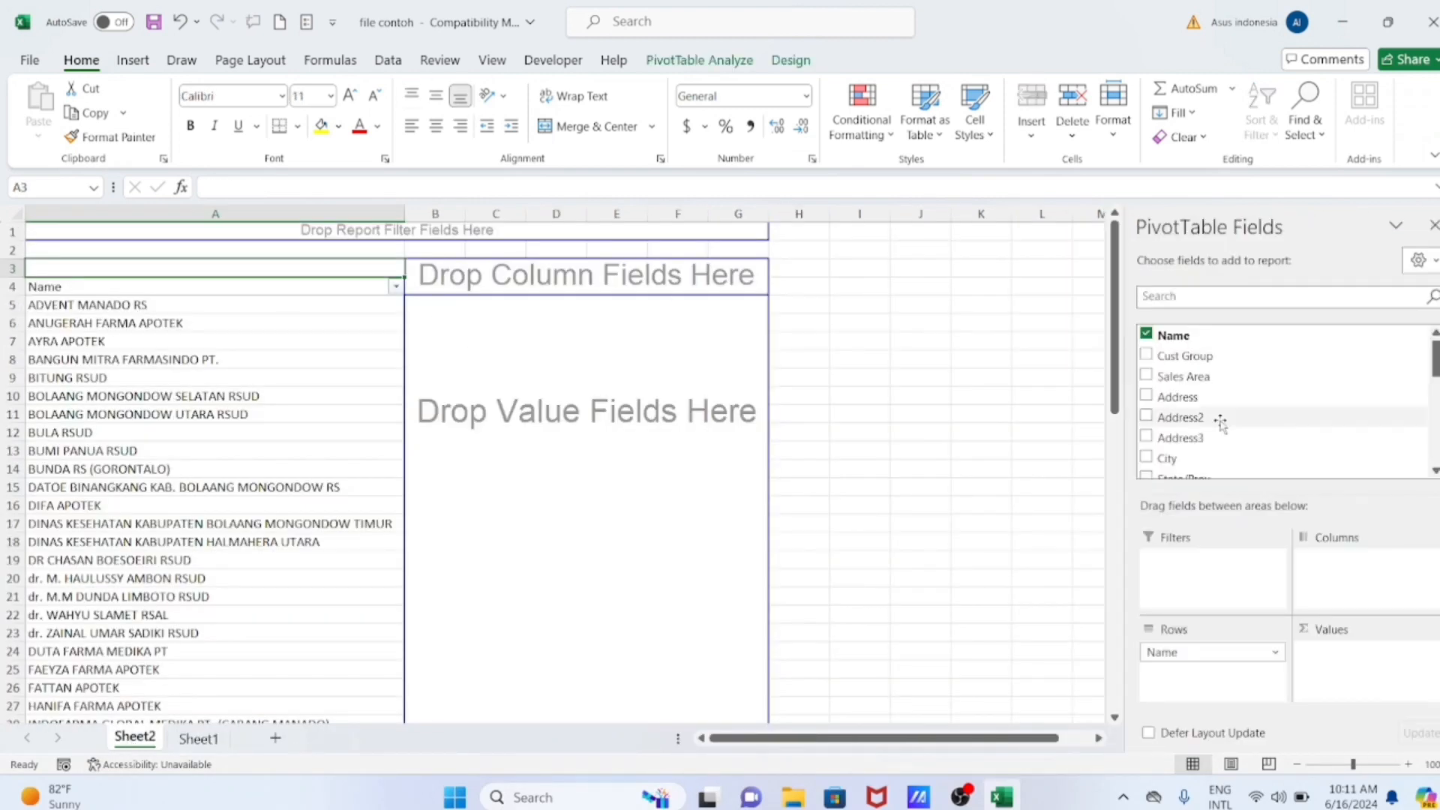
scroll(1229, 424, "down", 10)
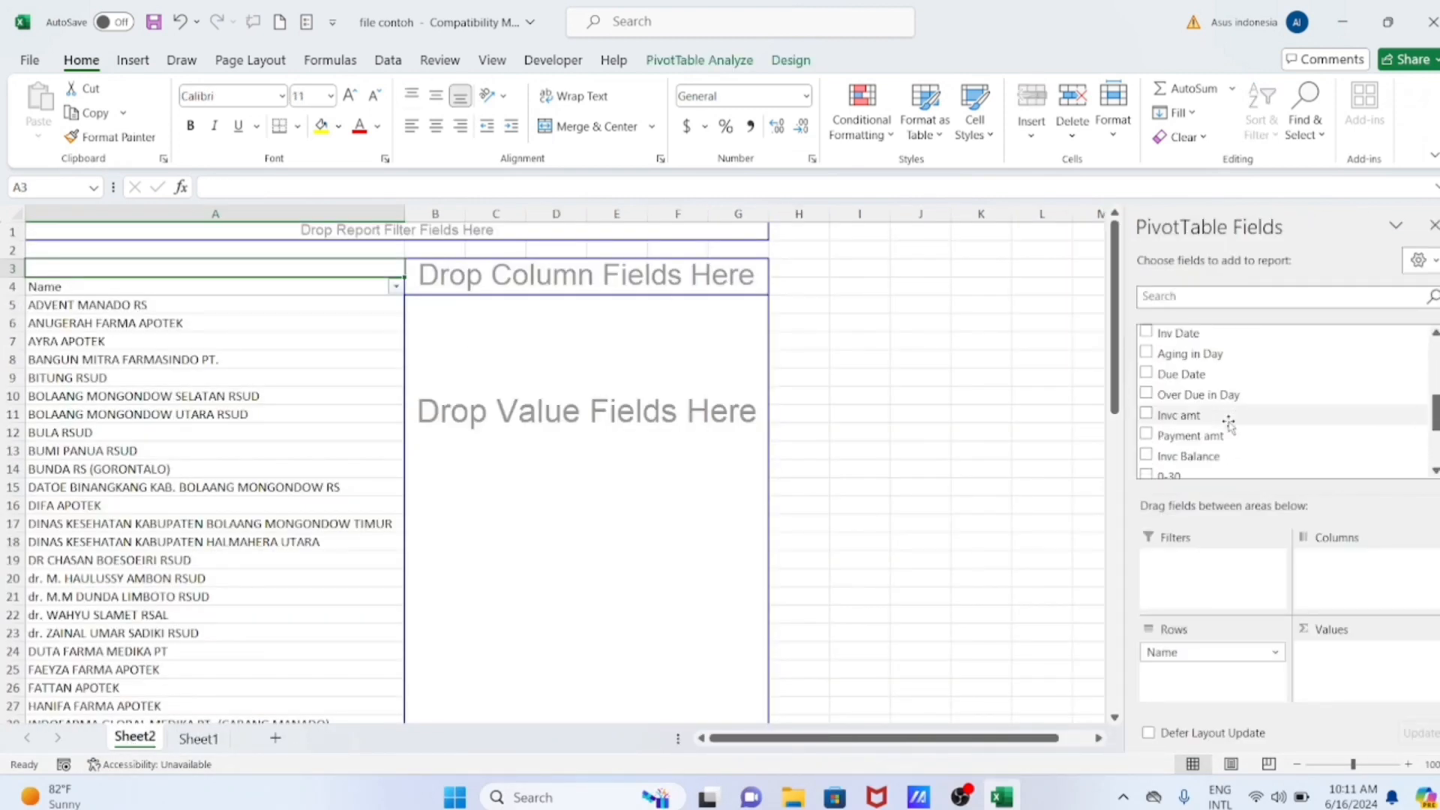
left_click(198, 738)
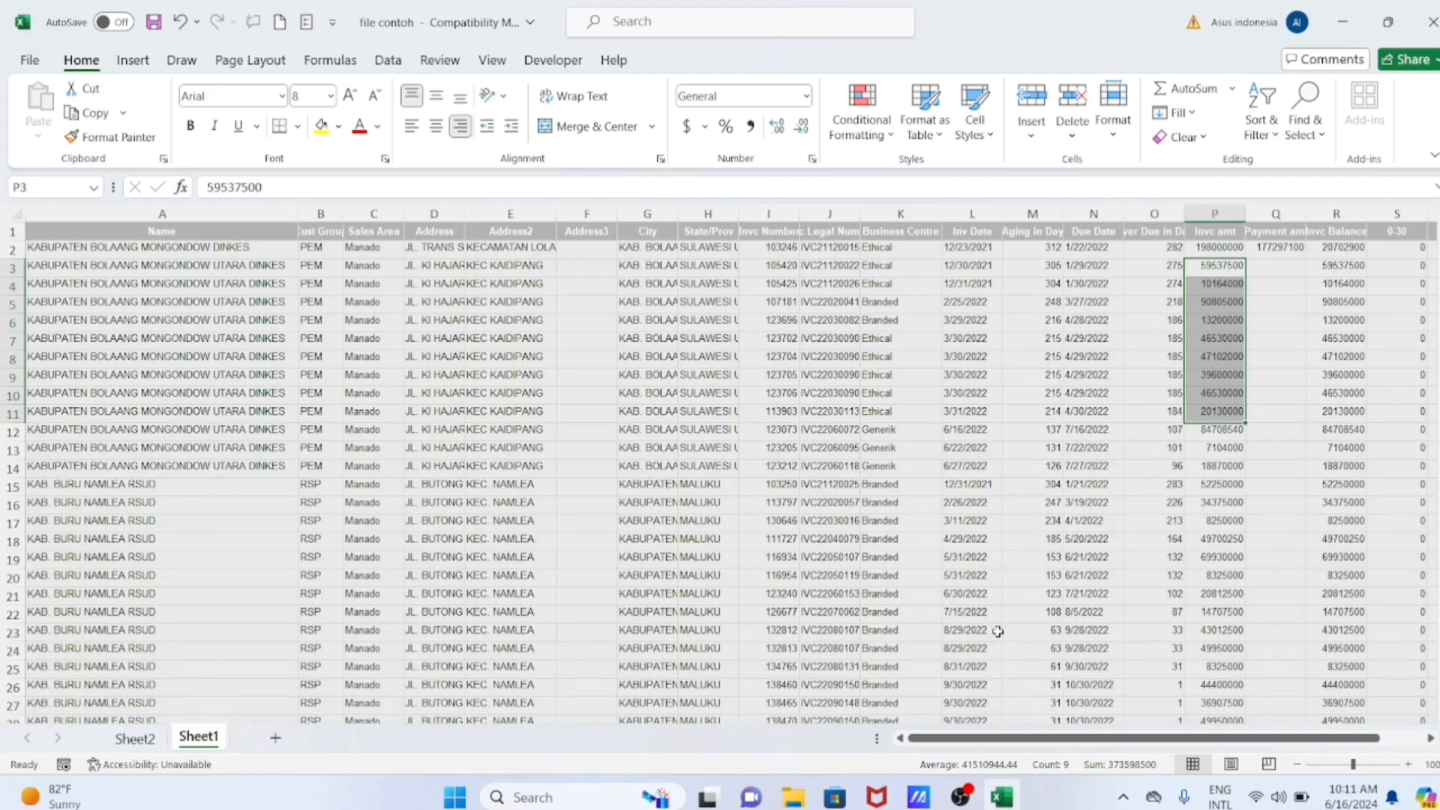
left_click_drag(982, 736, 1057, 746)
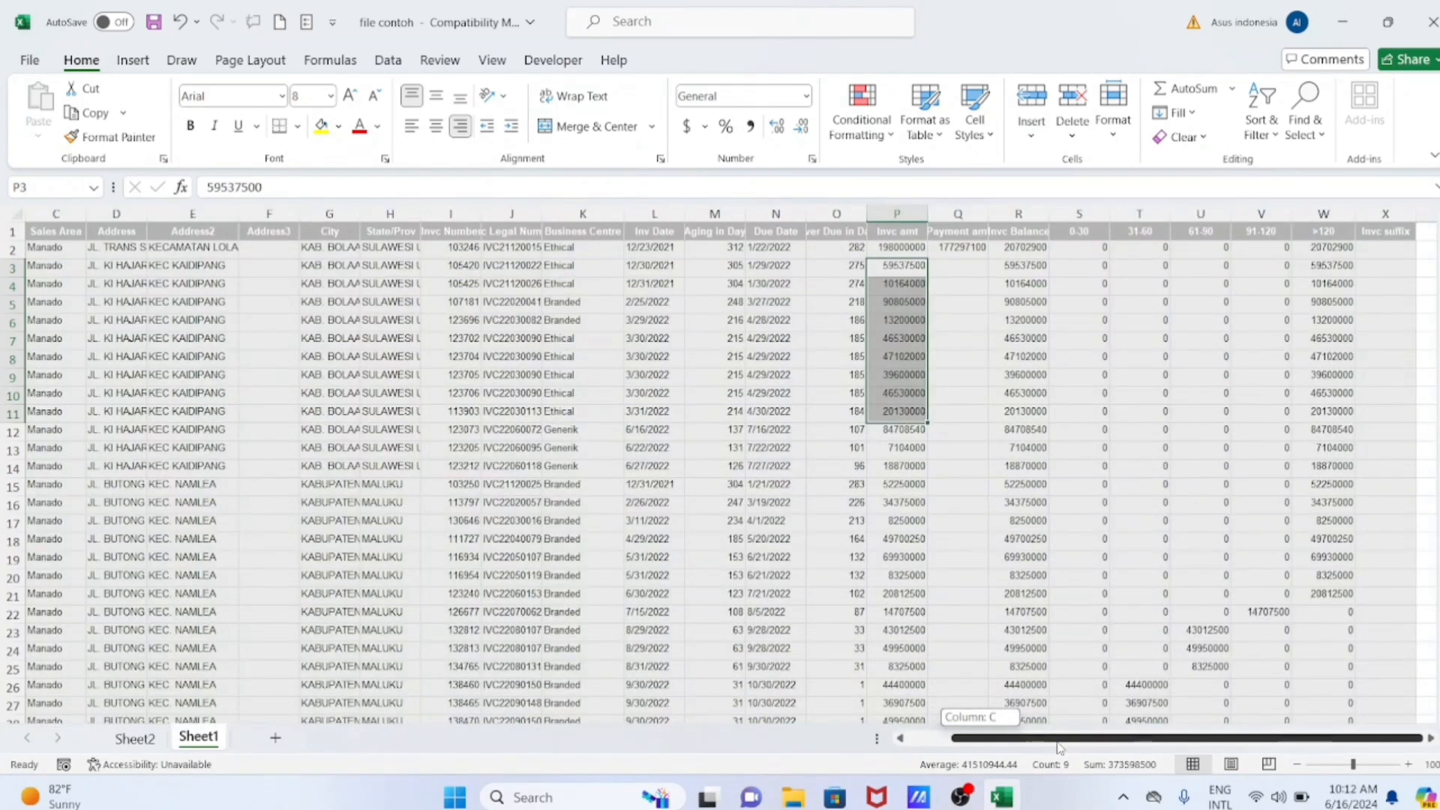
left_click_drag(925, 209, 898, 501)
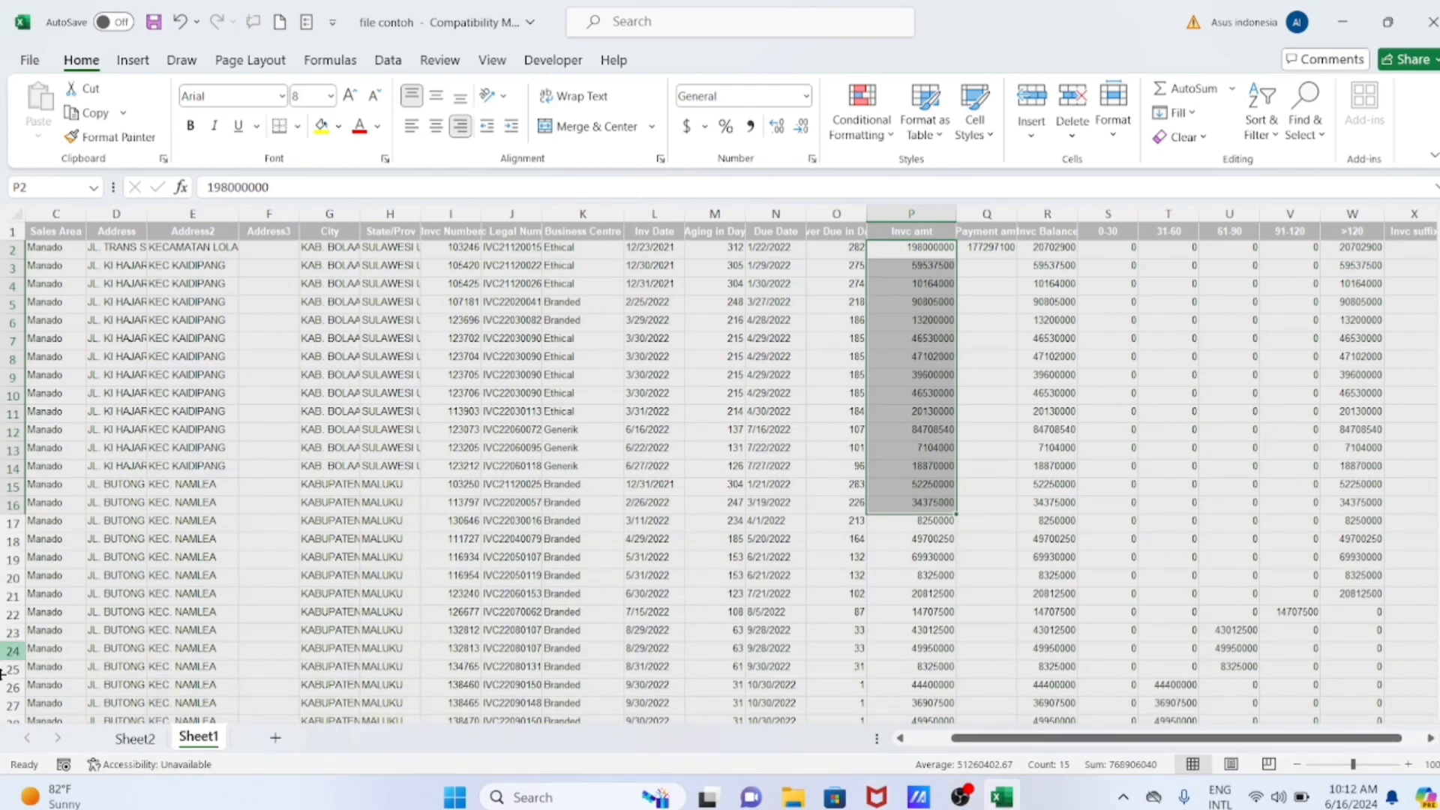
- Add the Invc amt field to the values of the PivotTable on Sheet2
left_click(143, 739)
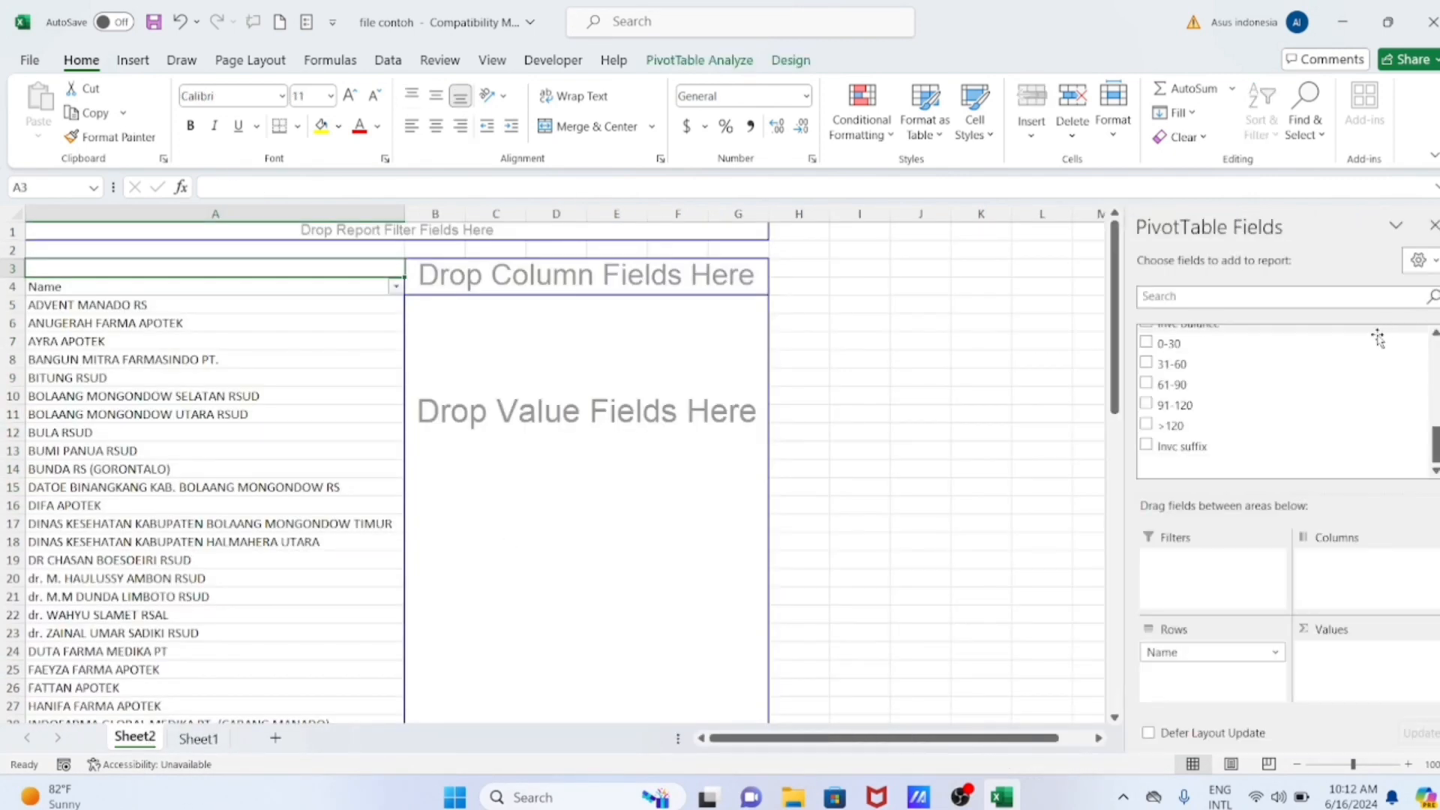
scroll(1379, 338, "up", 8)
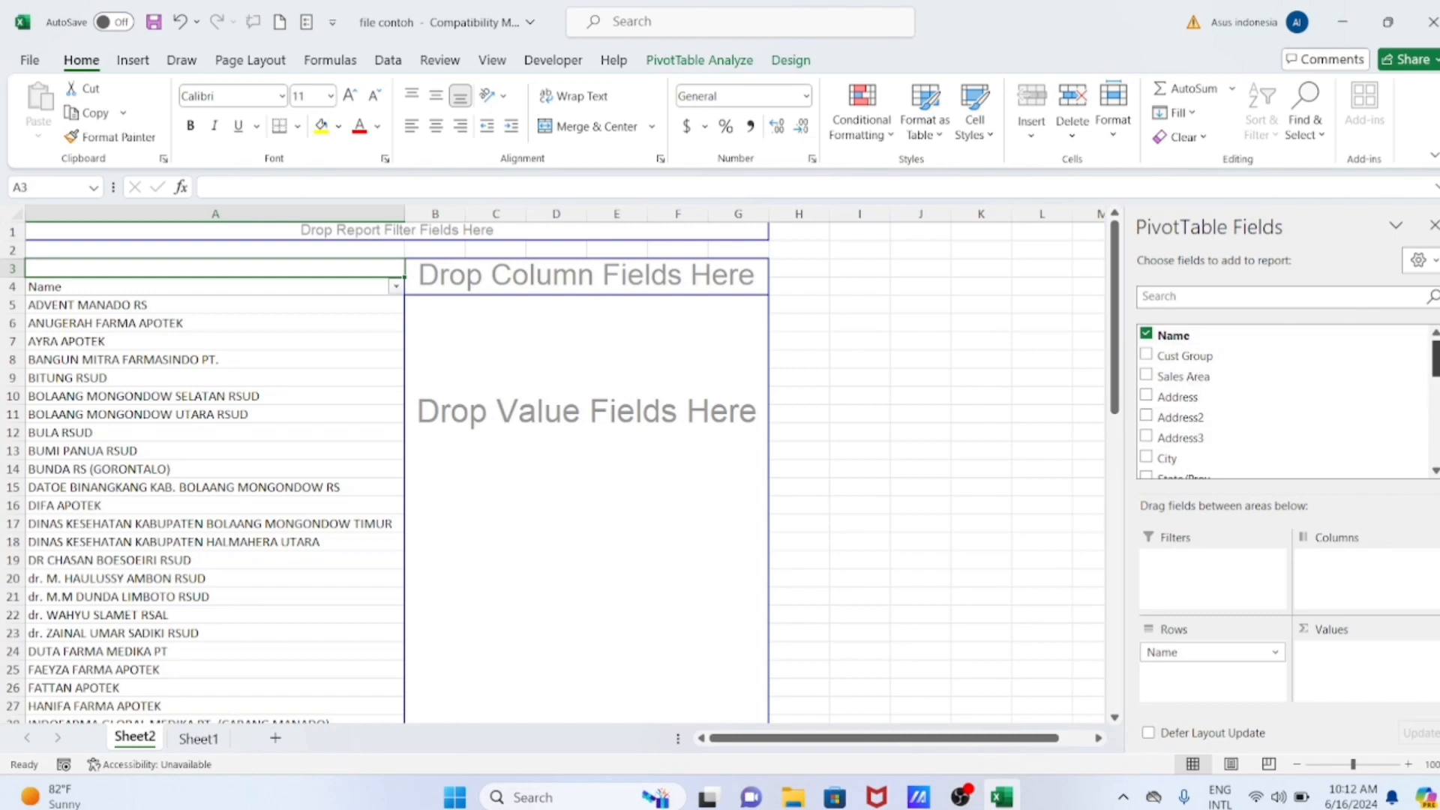
scroll(1282, 401, "down", 2)
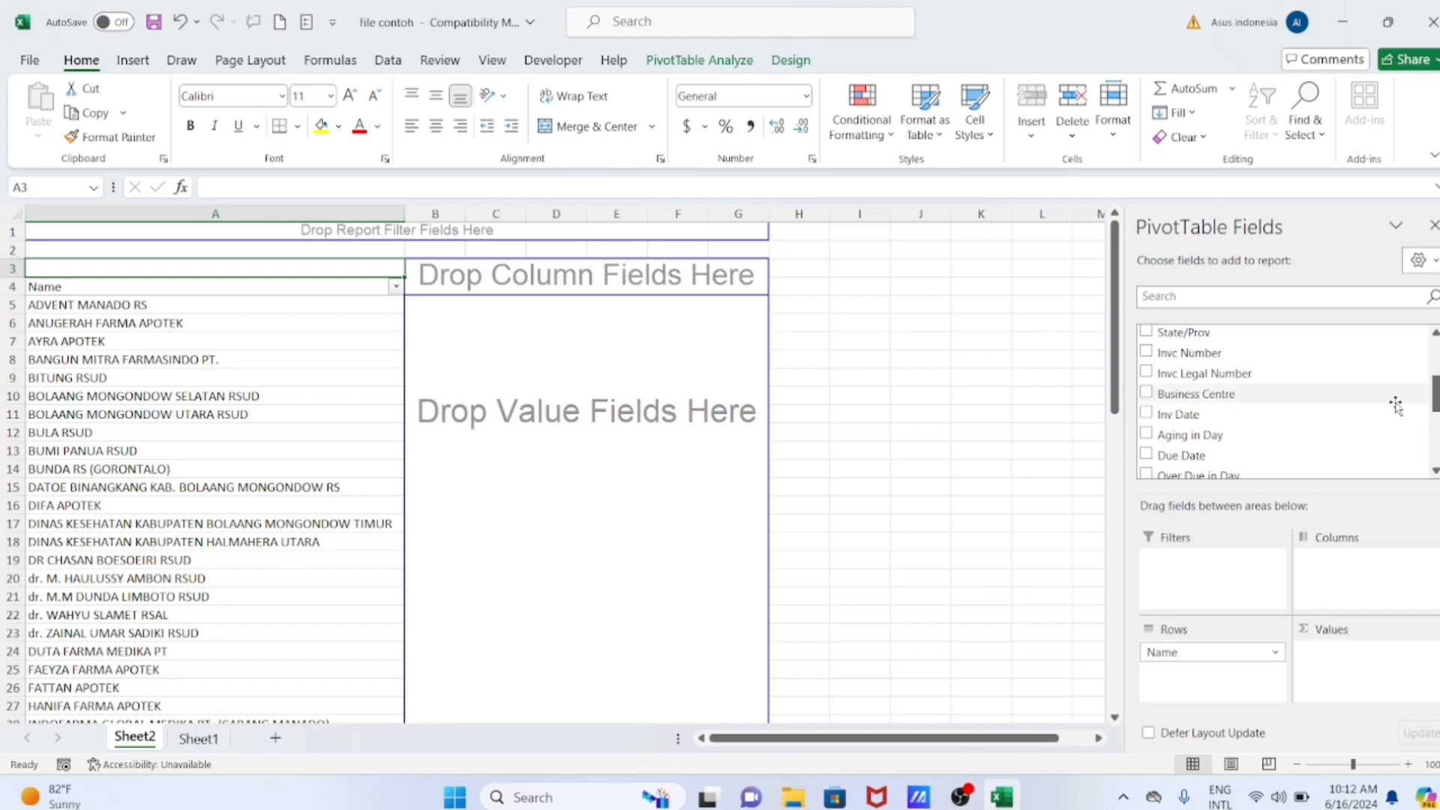
mouse_move(1434, 396)
left_mouse_down()
mouse_move(1434, 459)
mouse_move(1438, 418)
left_mouse_up()
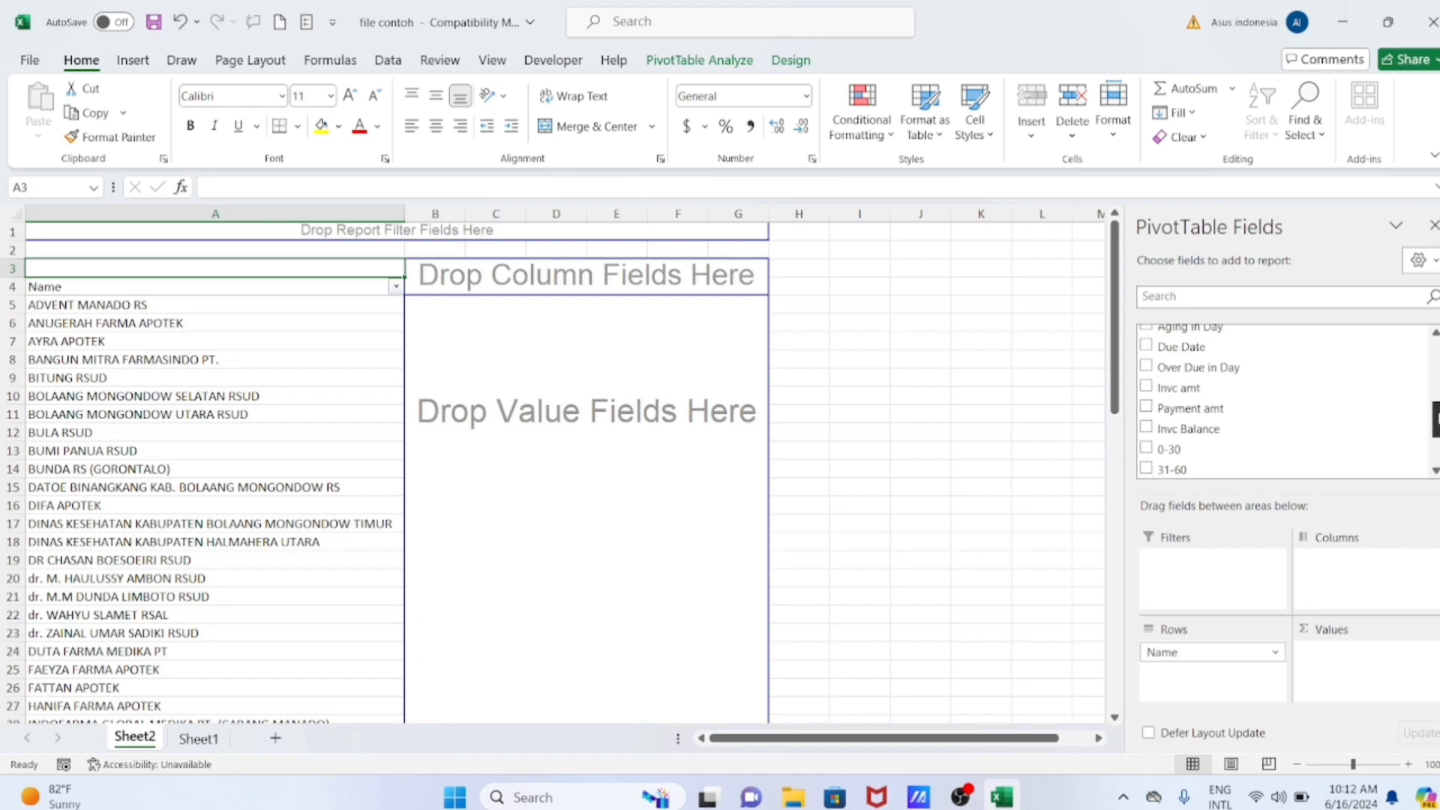
left_click_drag(1209, 388, 1350, 675)
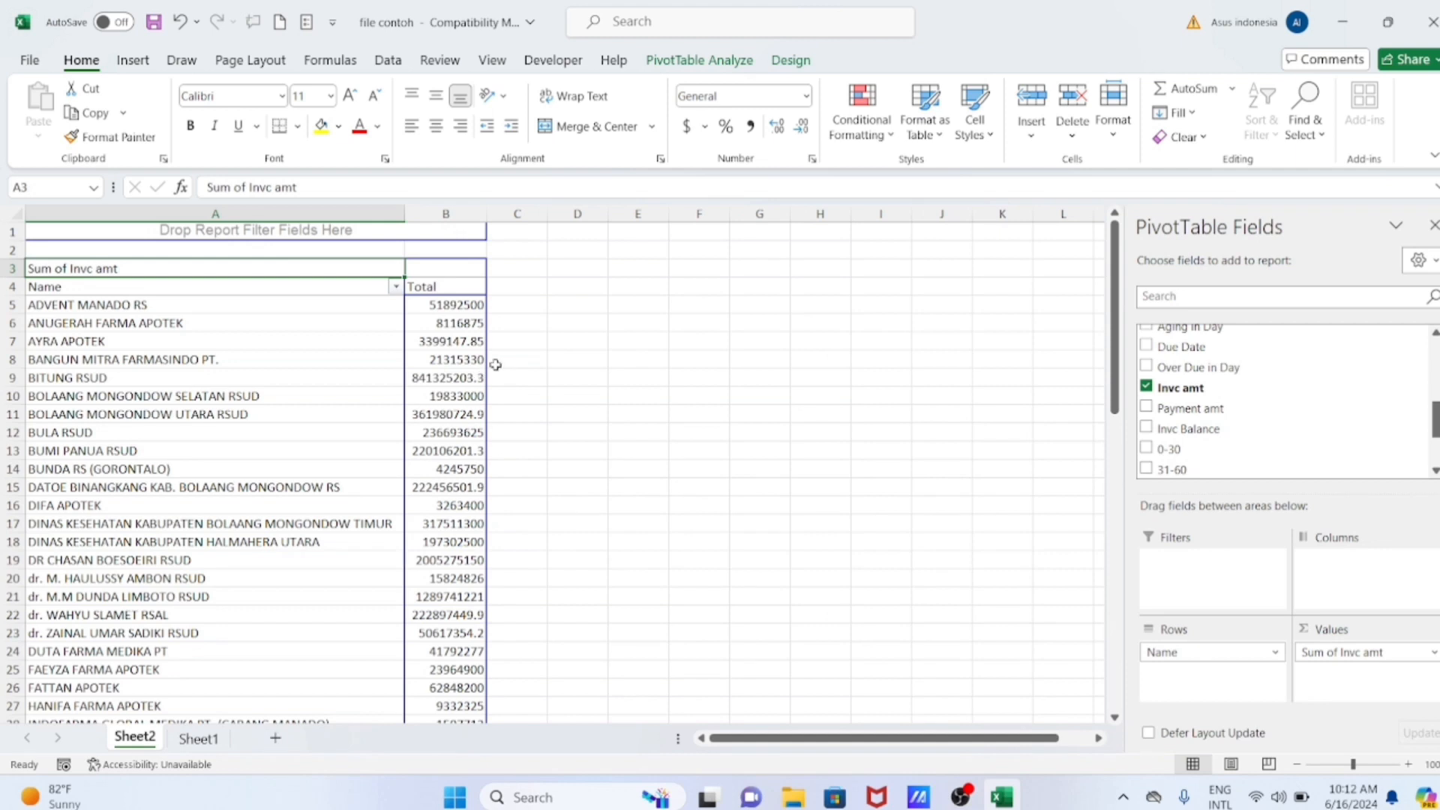
- Examine the summed invoice amounts in B5:B68 of the PivotTable against the Invc amt values in column P of Sheet1
mouse_move(447, 307)
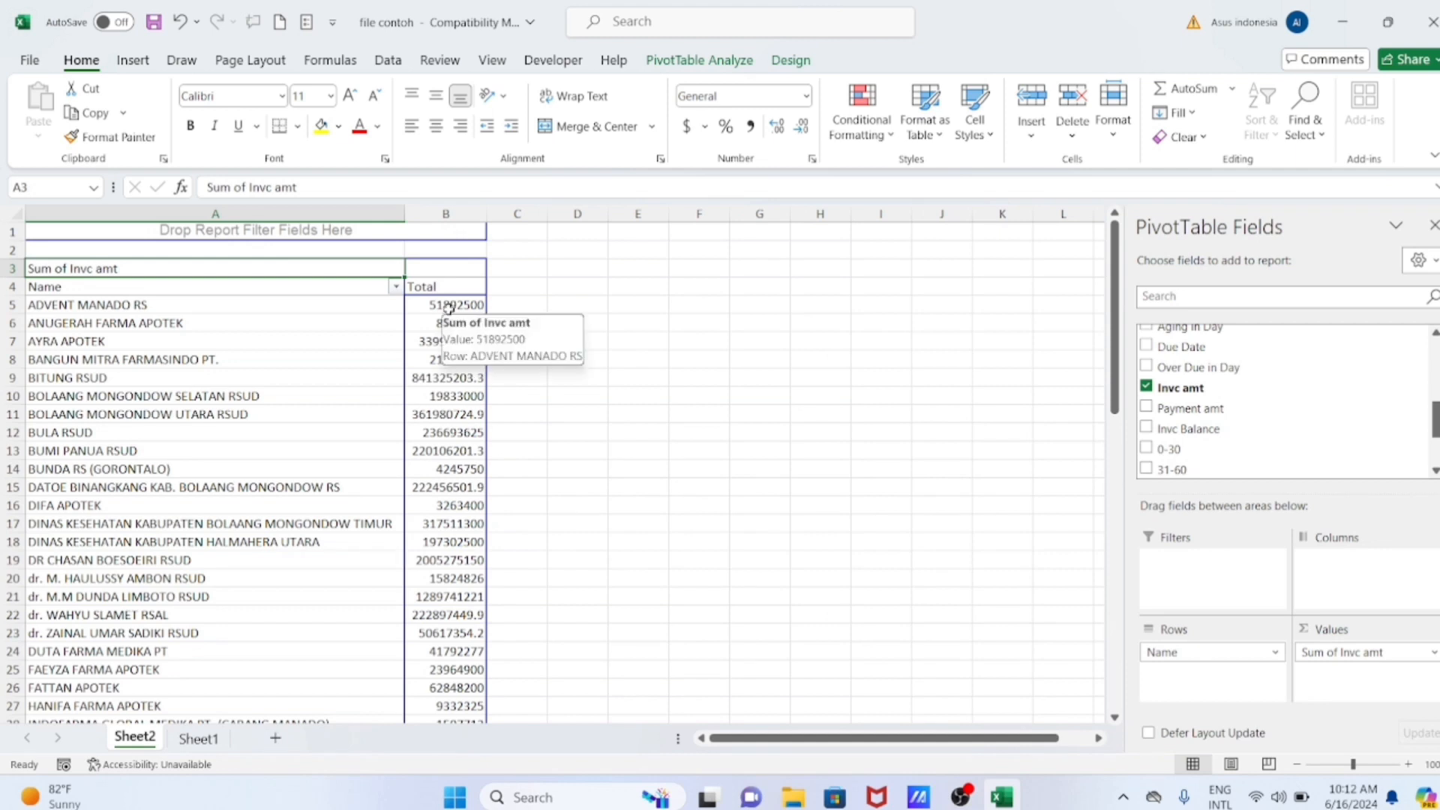
left_click_drag(454, 308, 453, 668)
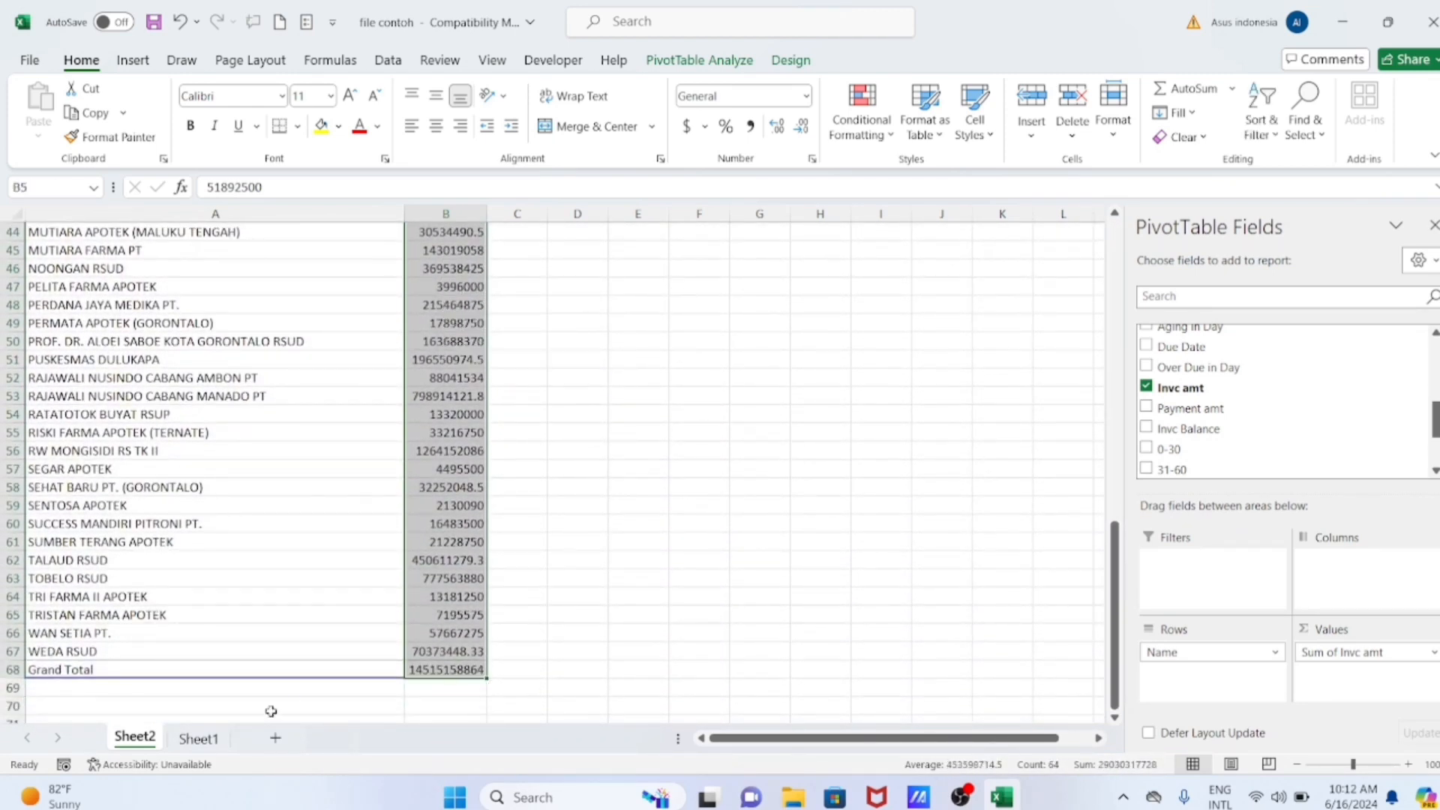
left_click(202, 739)
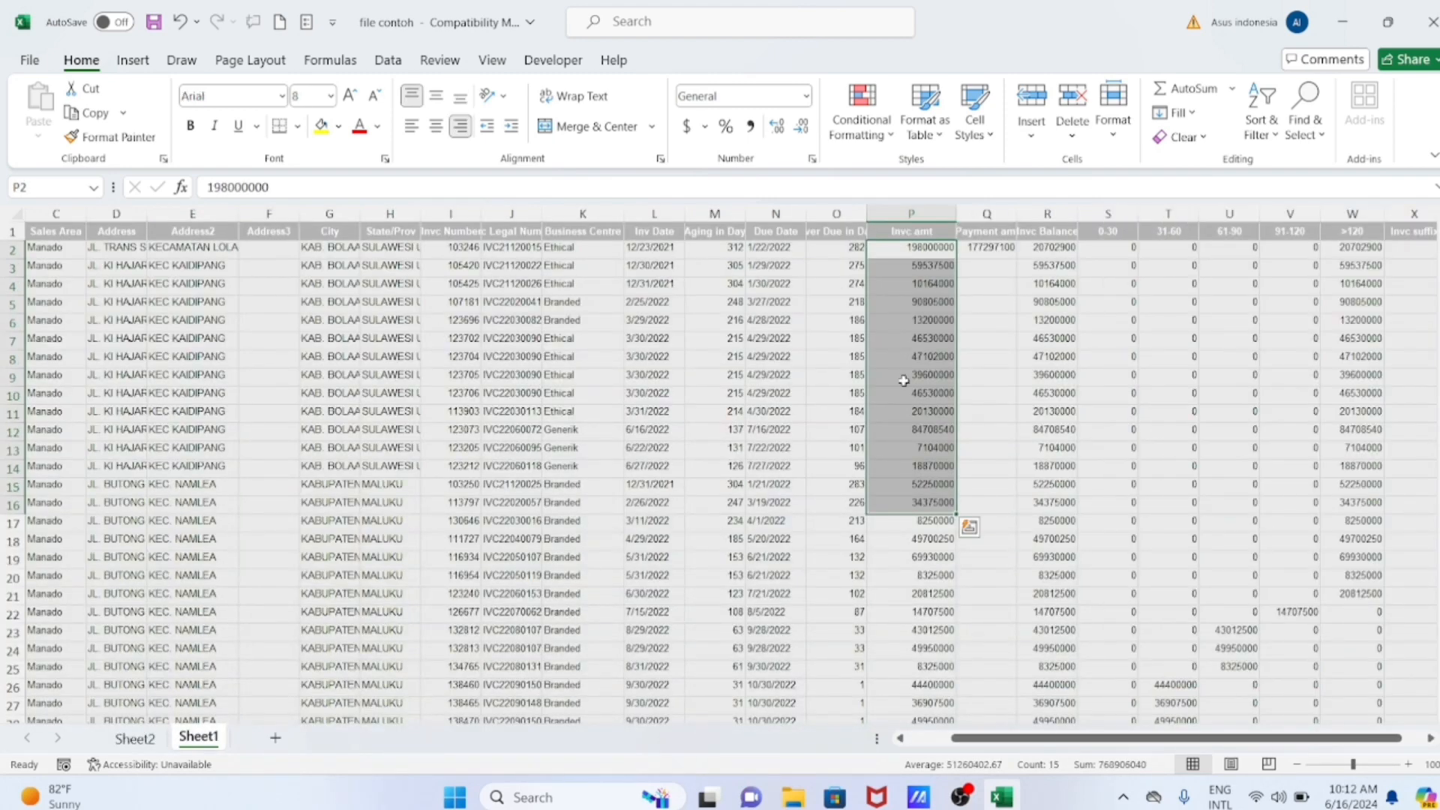
left_click(928, 216)
left_click_drag(935, 247, 908, 697)
left_click(121, 738)
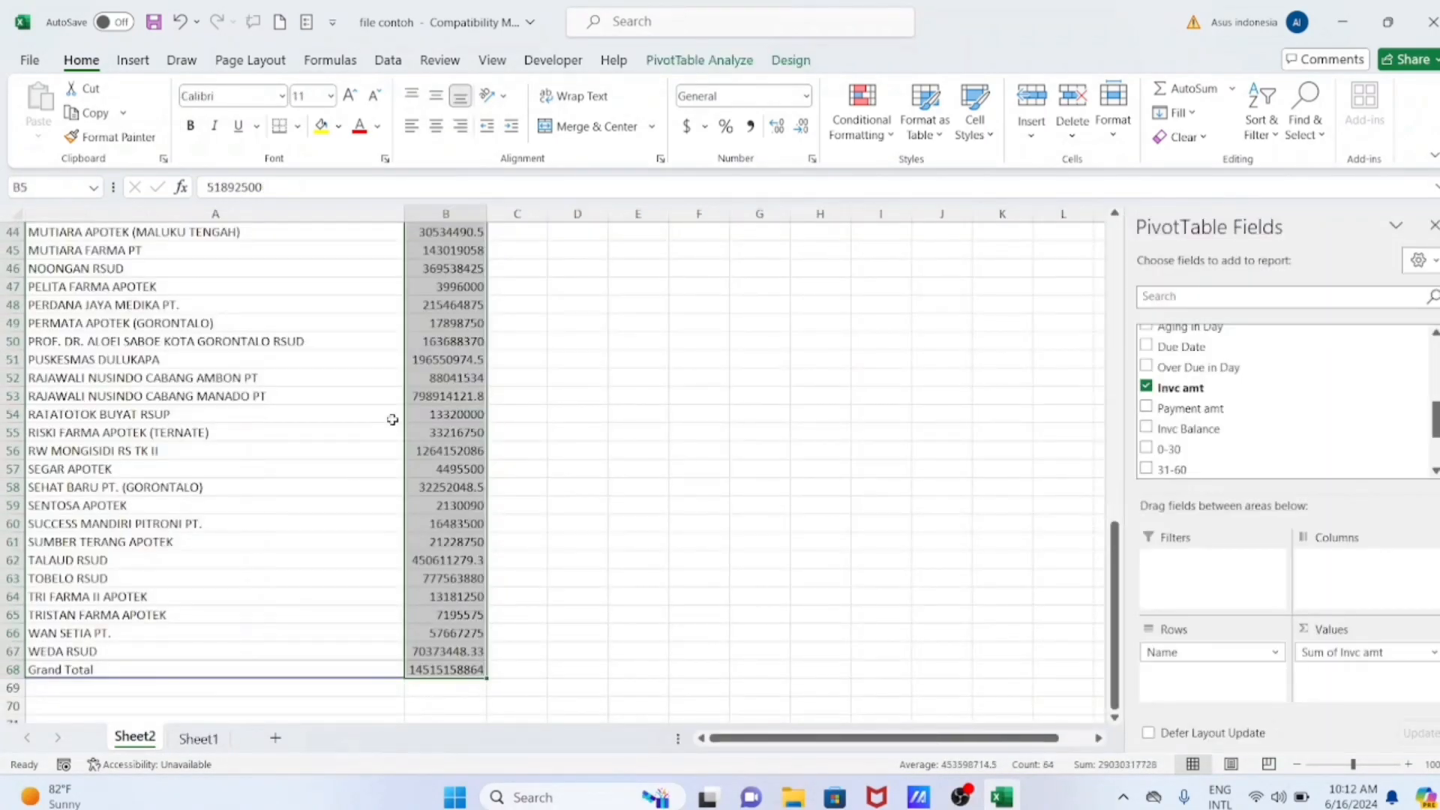
mouse_move(442, 671)
scroll(517, 501, "up", 3)
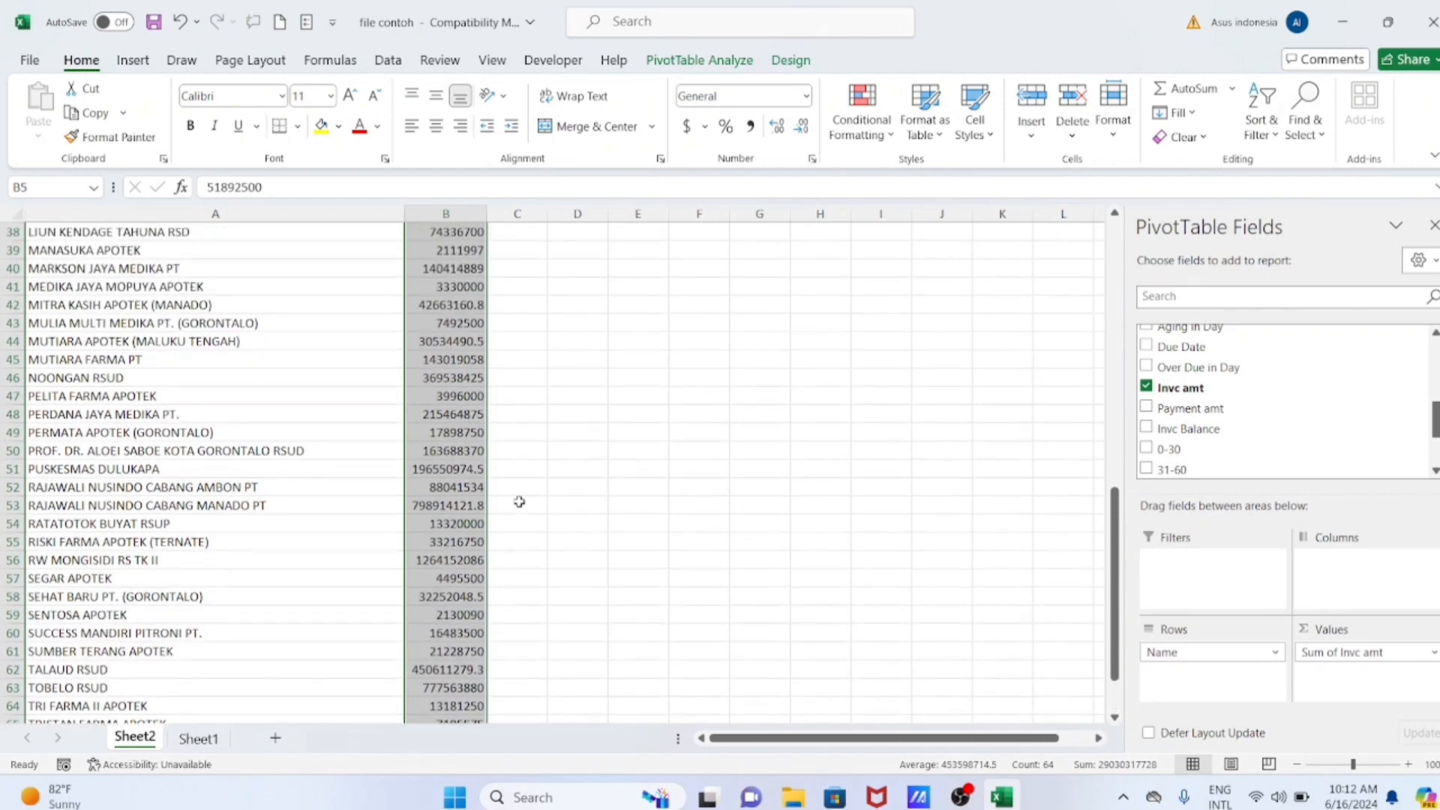
scroll(530, 495, "up", 3)
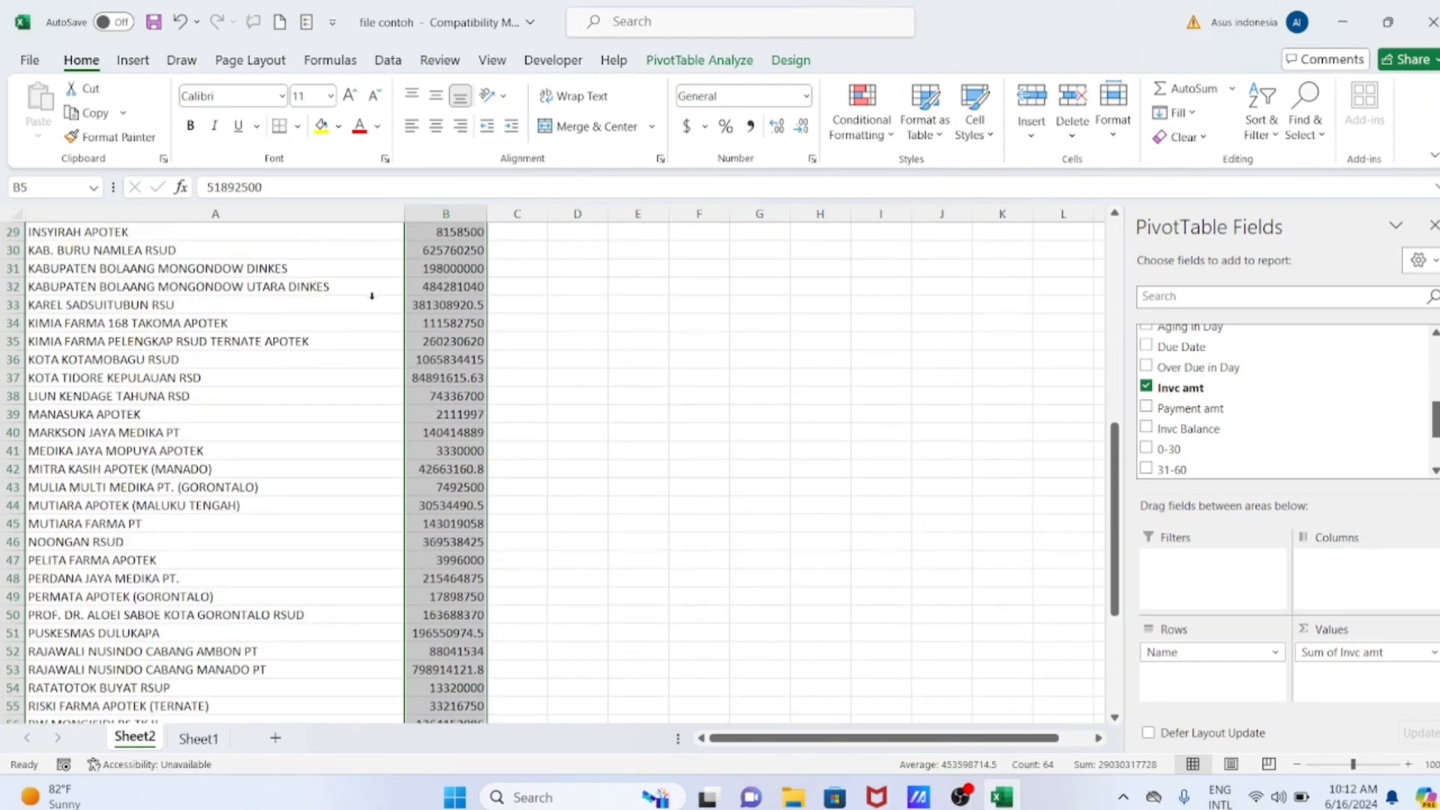
scroll(372, 296, "up", 10)
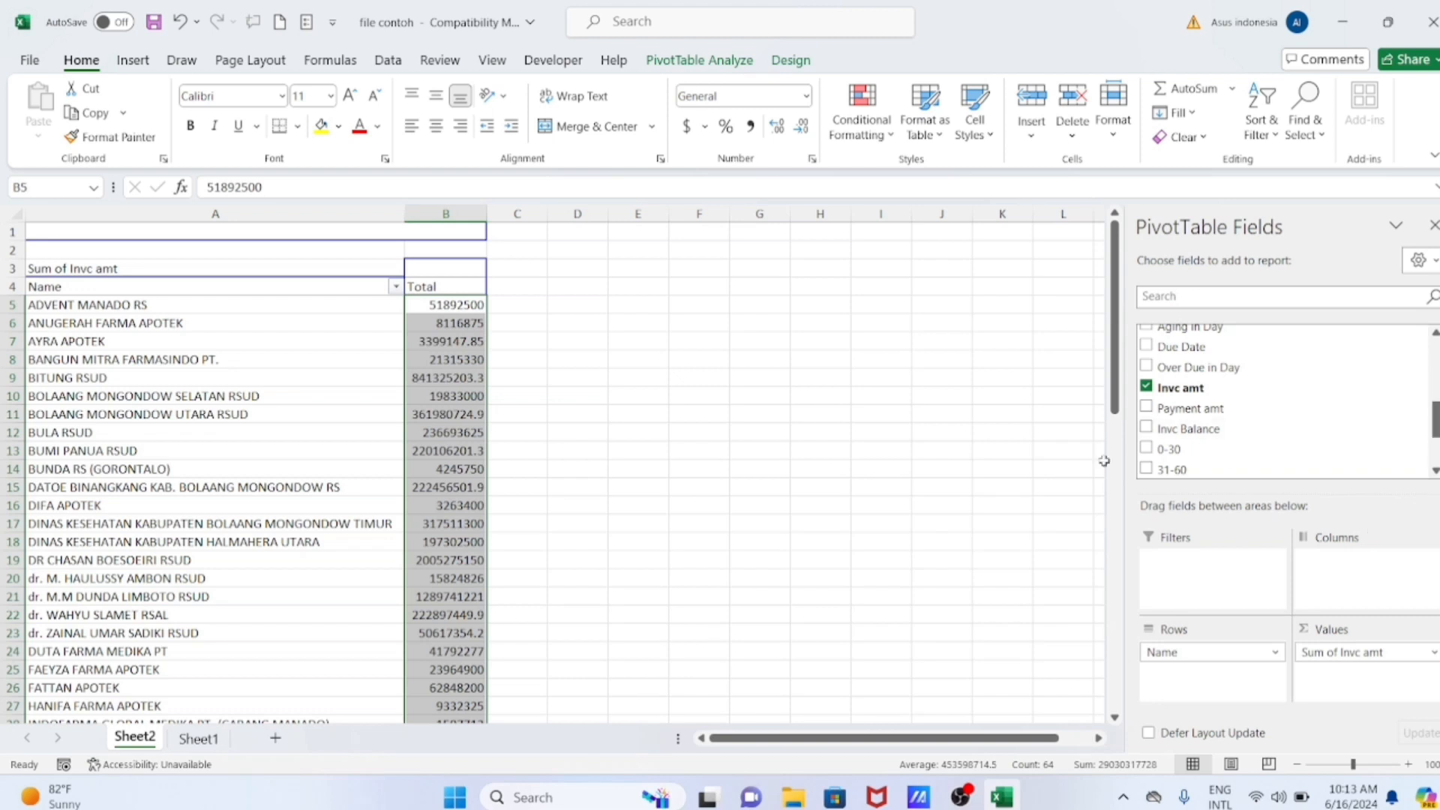
- Add 0-30 to the PivotTable's columns and 31-60, 61-90, 91-120 and >120 to its values, showing as much as possible
scroll(1176, 450, "down", 2)
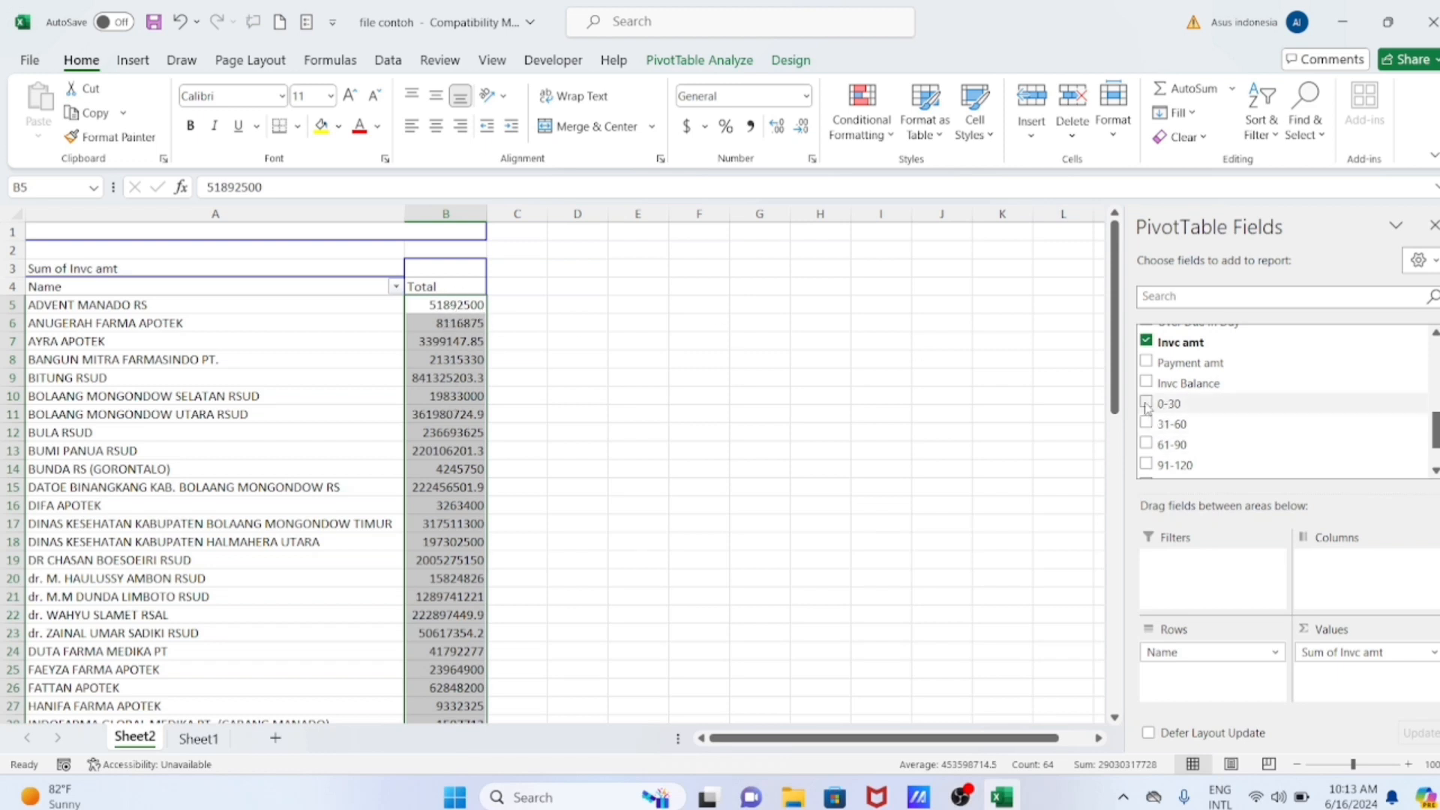
left_click_drag(1146, 406, 1331, 587)
left_click_drag(1170, 424, 1347, 598)
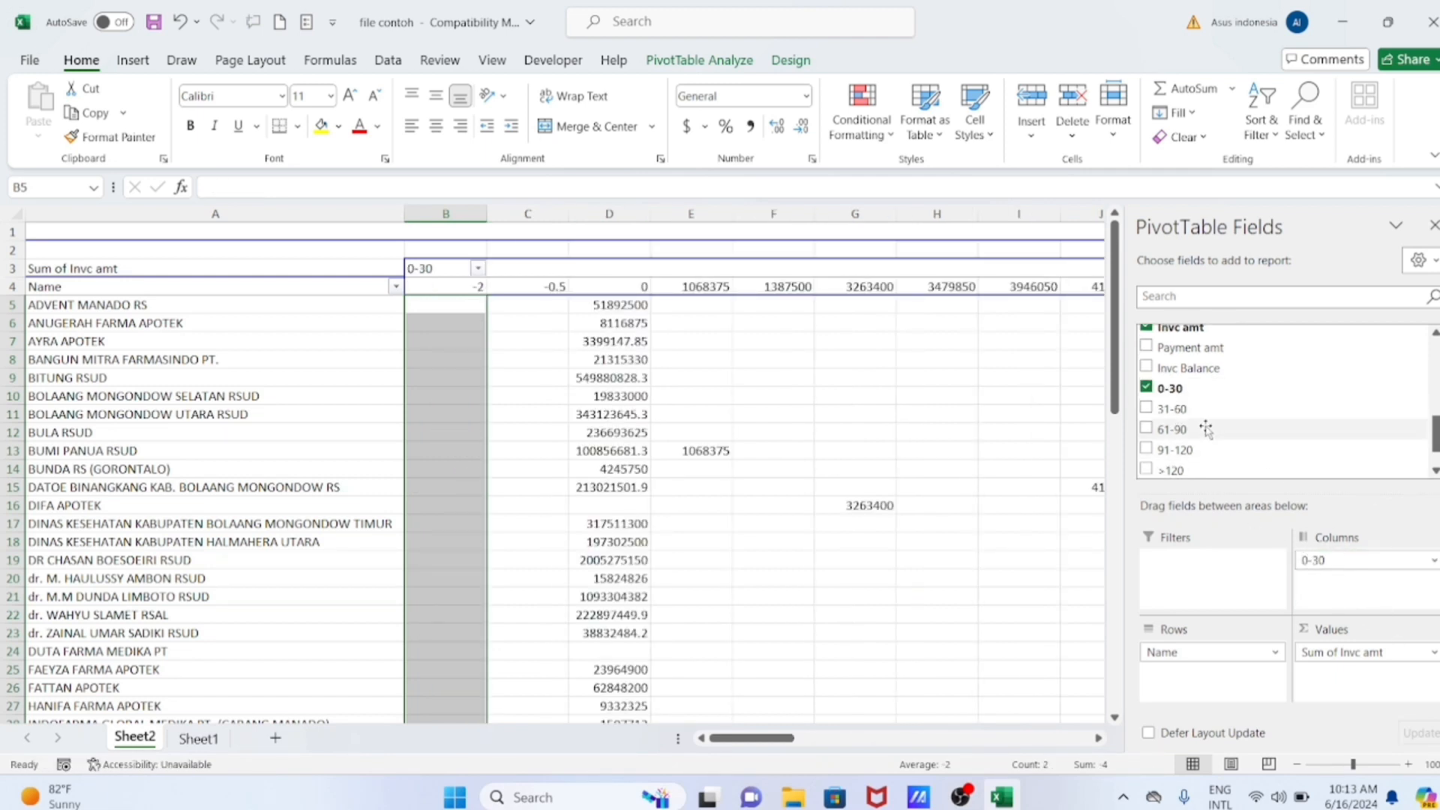
left_click(1147, 429)
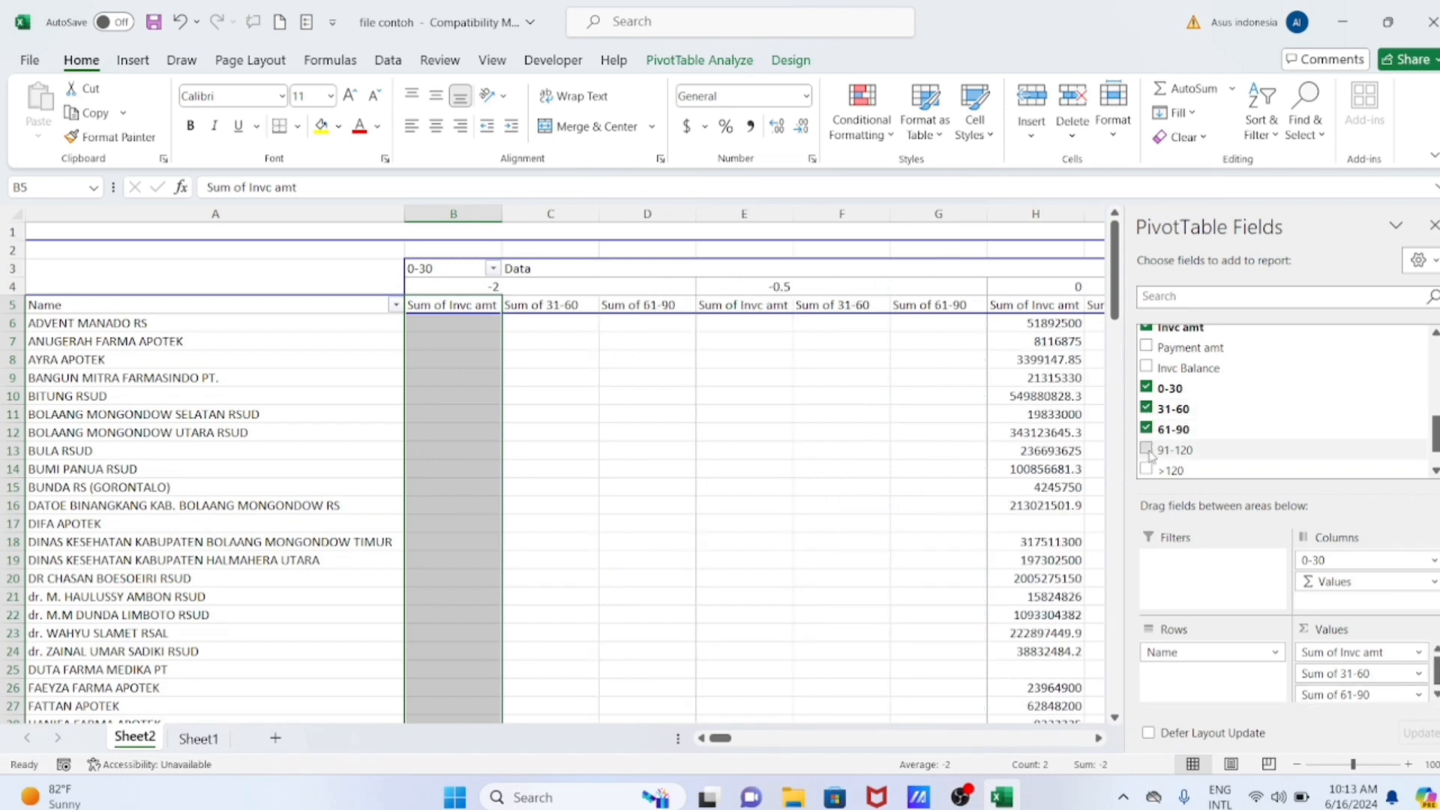
left_click(1147, 450)
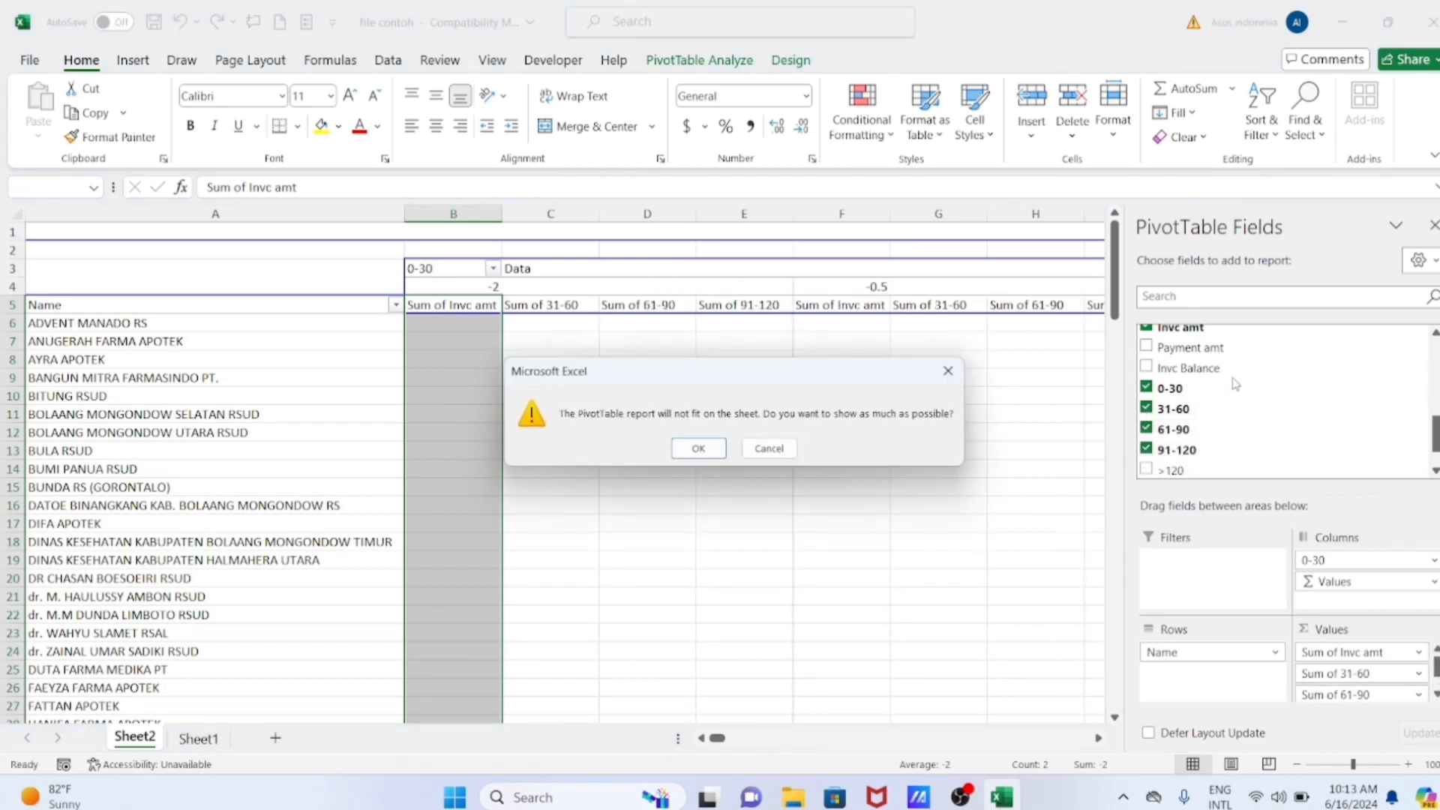
left_click(699, 448)
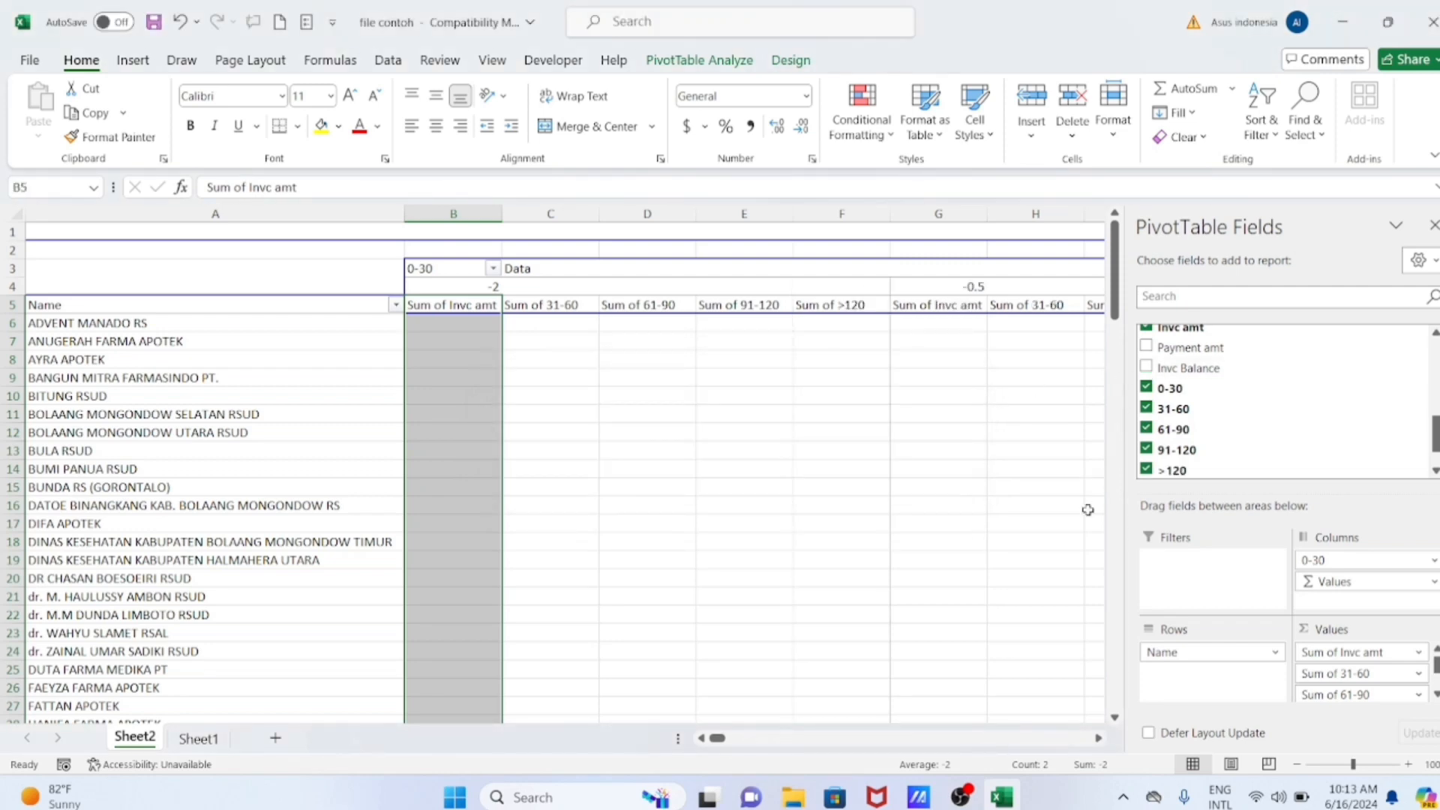
- Examine the PivotTable's aging columns on Sheet2 against the header row of Sheet1
left_click_drag(716, 740, 653, 714)
left_click(467, 216)
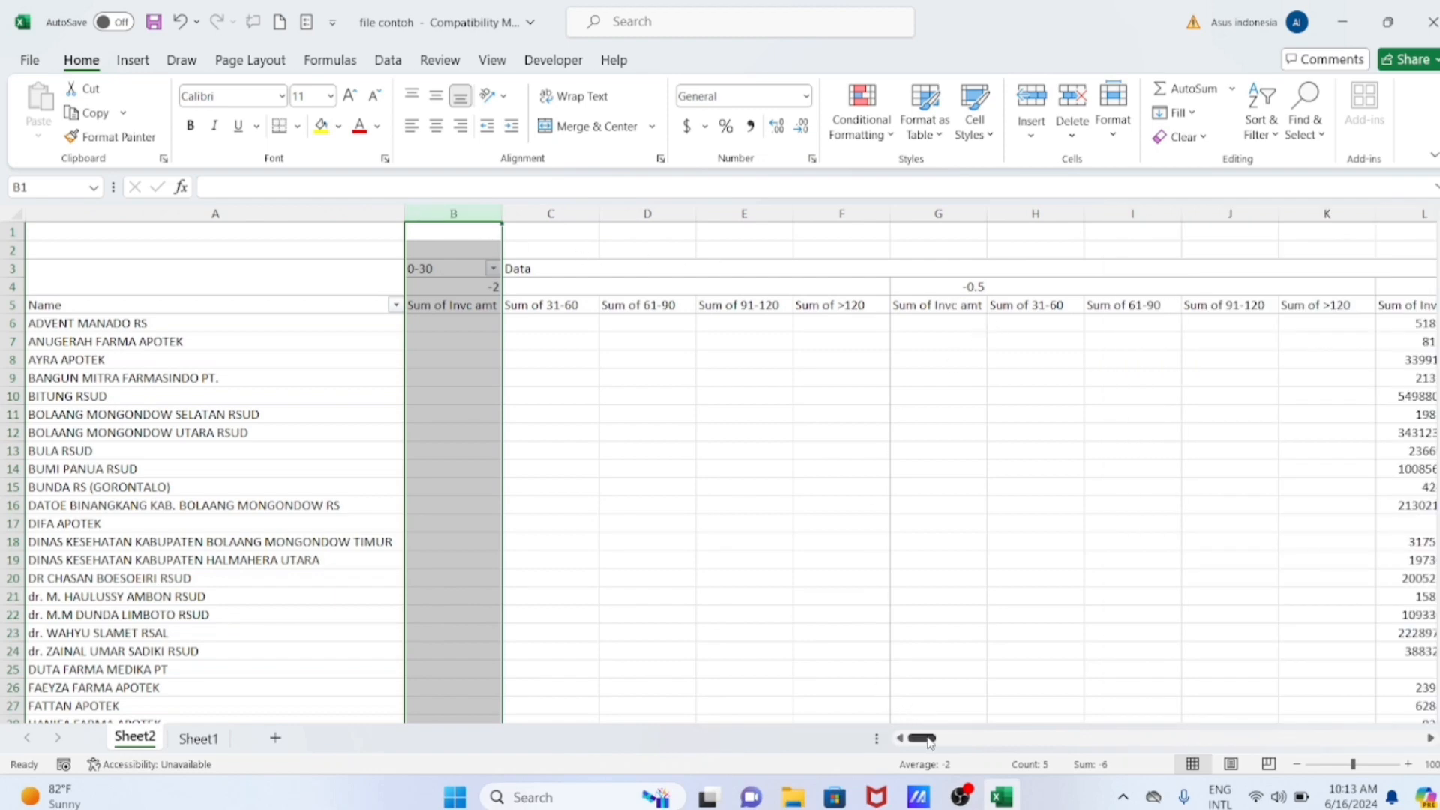
left_click_drag(924, 739, 680, 701)
left_click(198, 738)
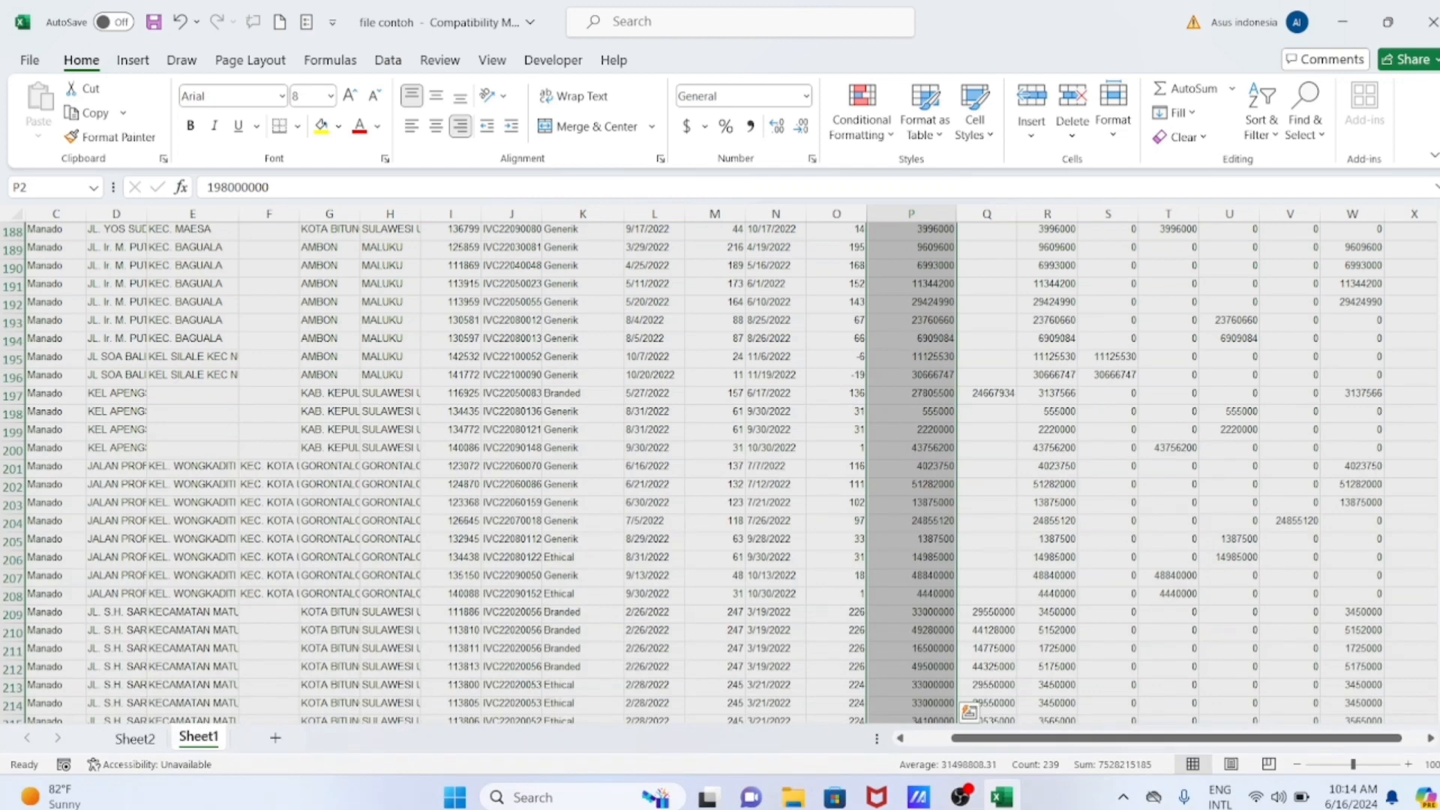
scroll(4, 255, "up", 20)
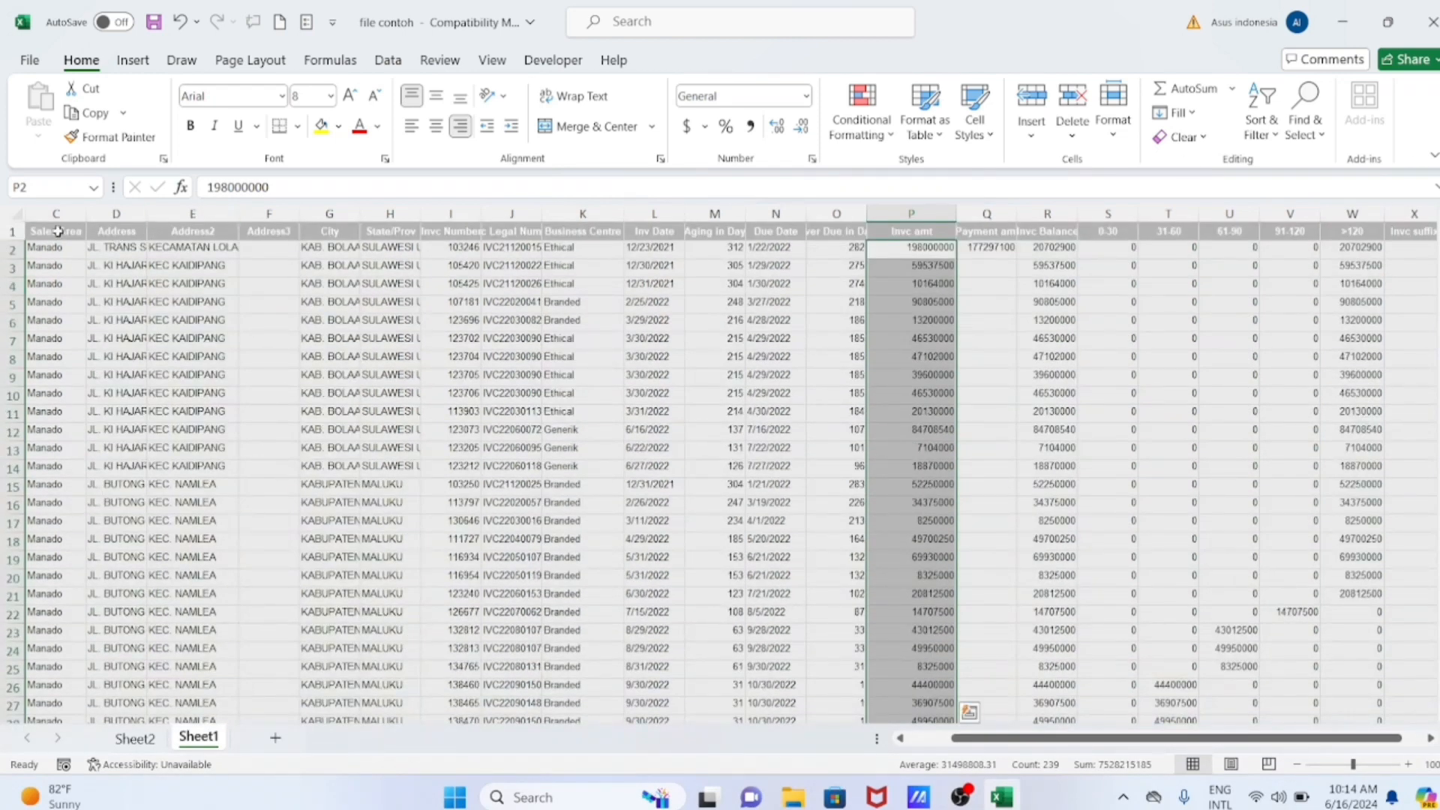
left_click(12, 232)
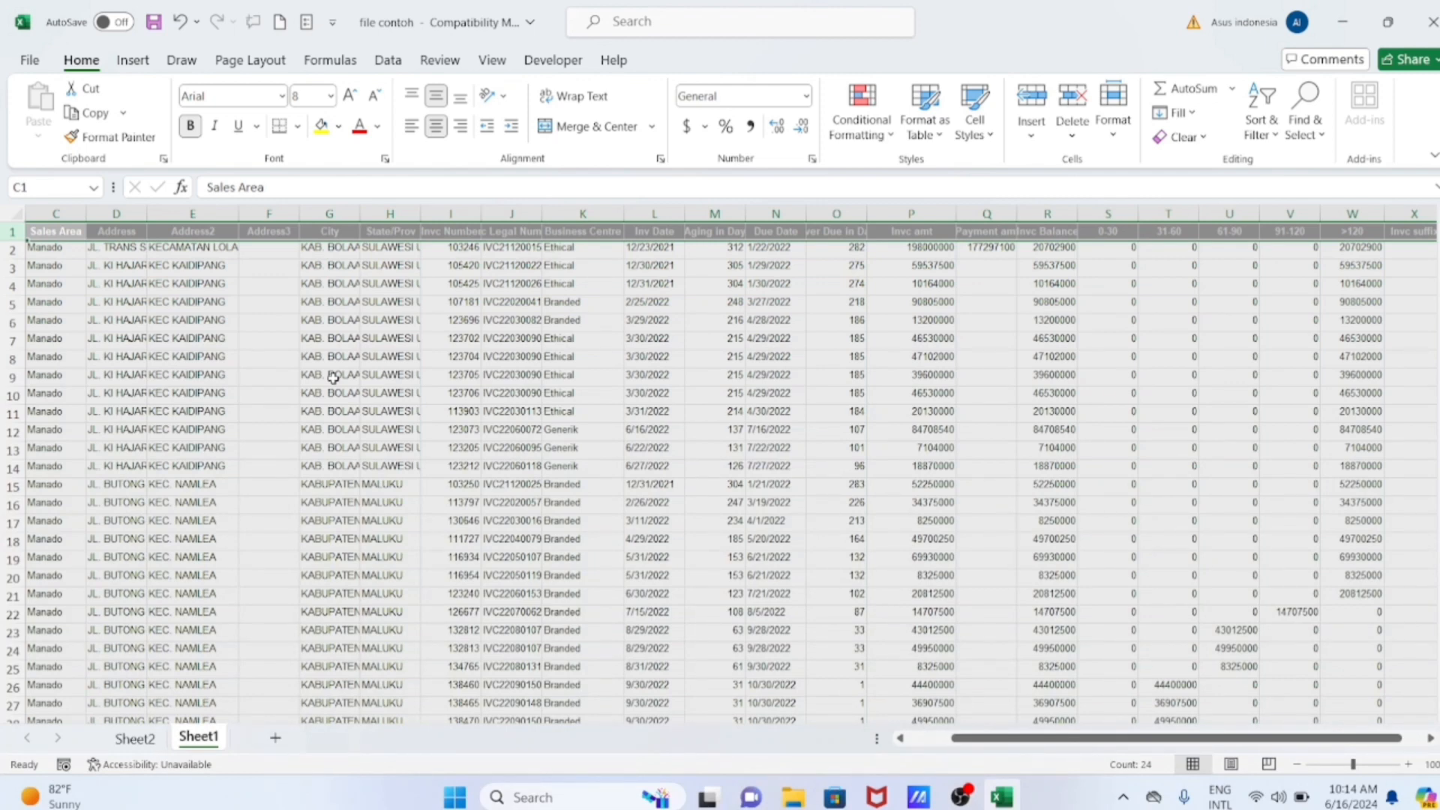
left_click(135, 738)
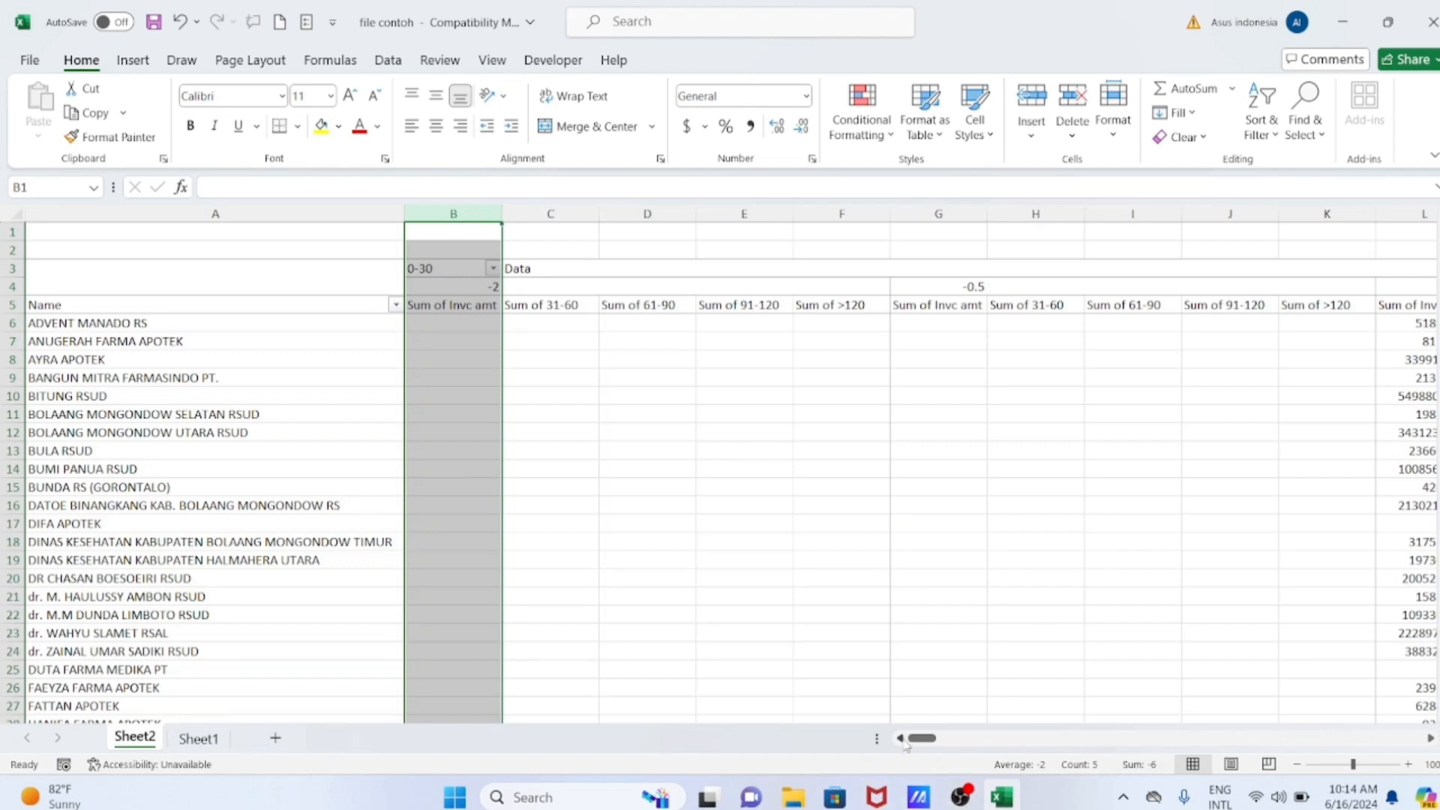
- Remove the 0-30, 31-60, 61-90, 91-120 and >120 fields from the PivotTable on Sheet2
left_click(264, 507)
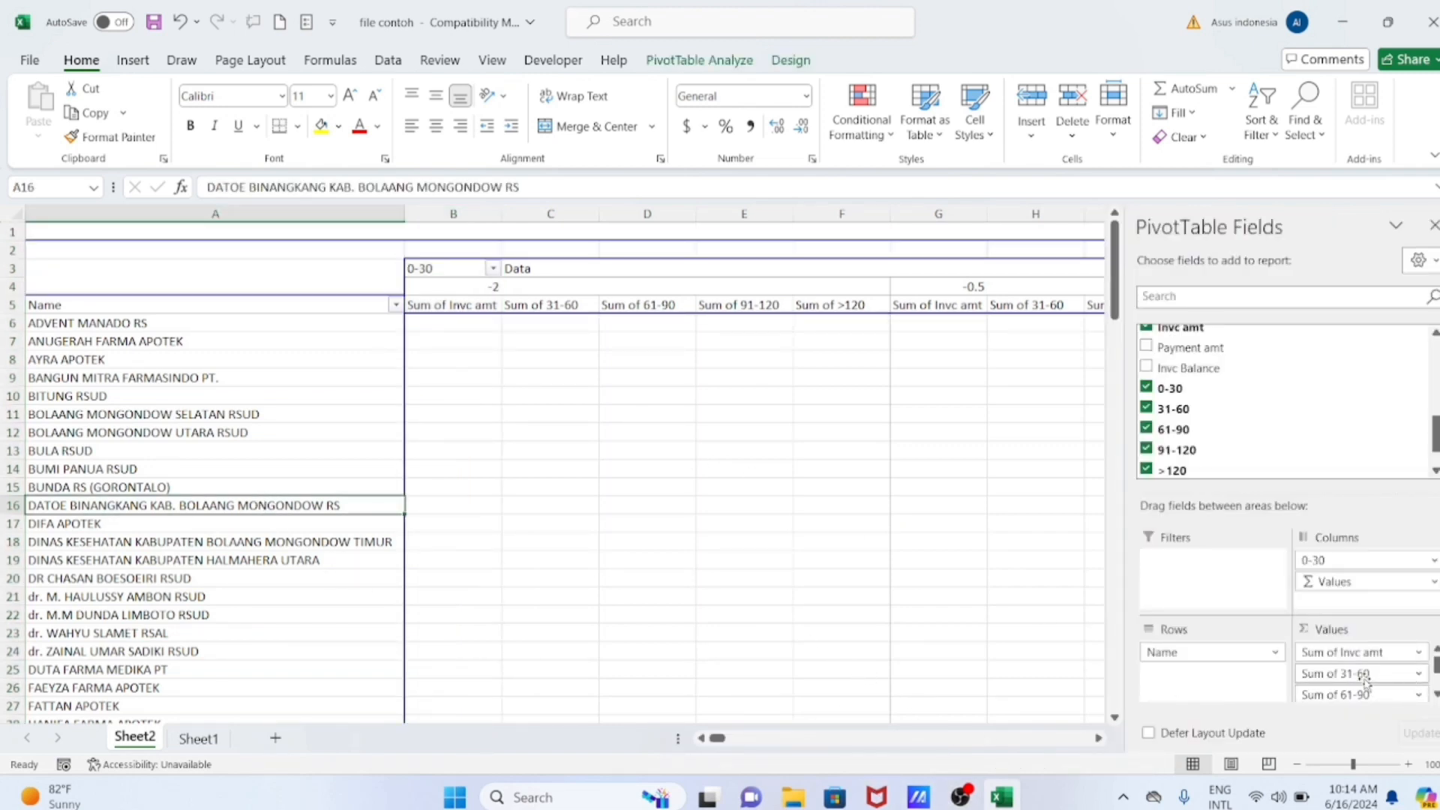
scroll(1179, 420, "up", 2)
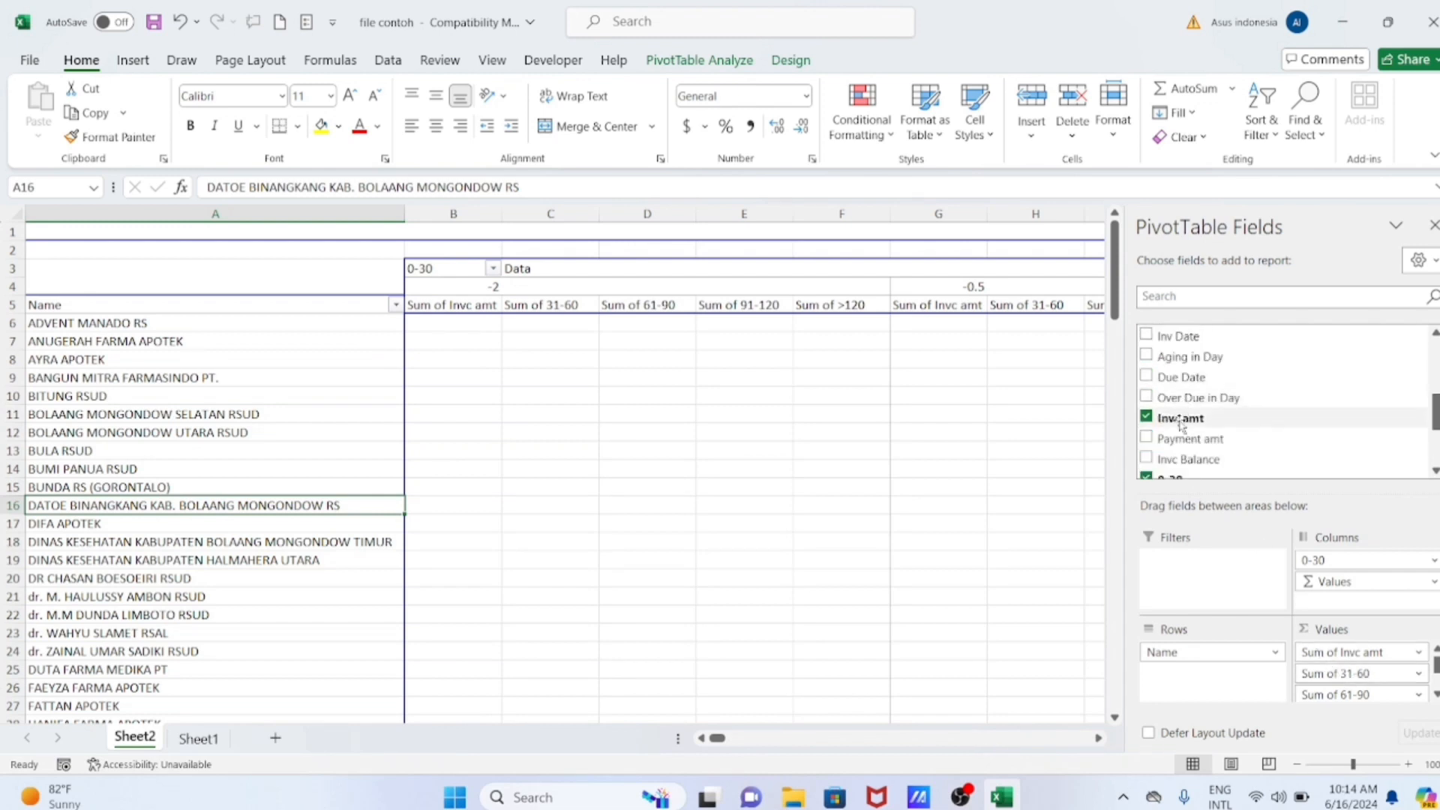
scroll(1179, 424, "down", 1)
left_click(1146, 433)
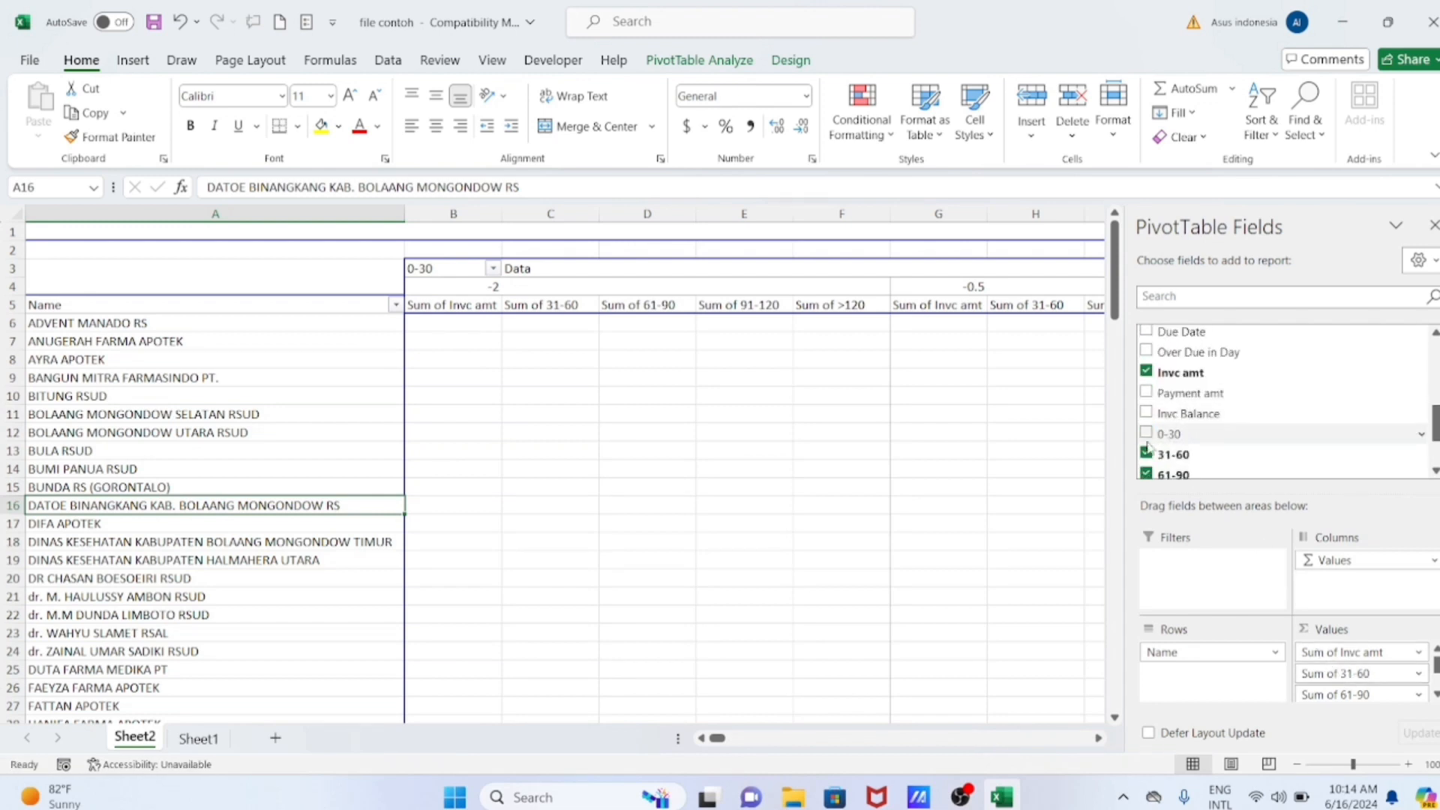
left_click(1146, 454)
scroll(1148, 450, "down", 2)
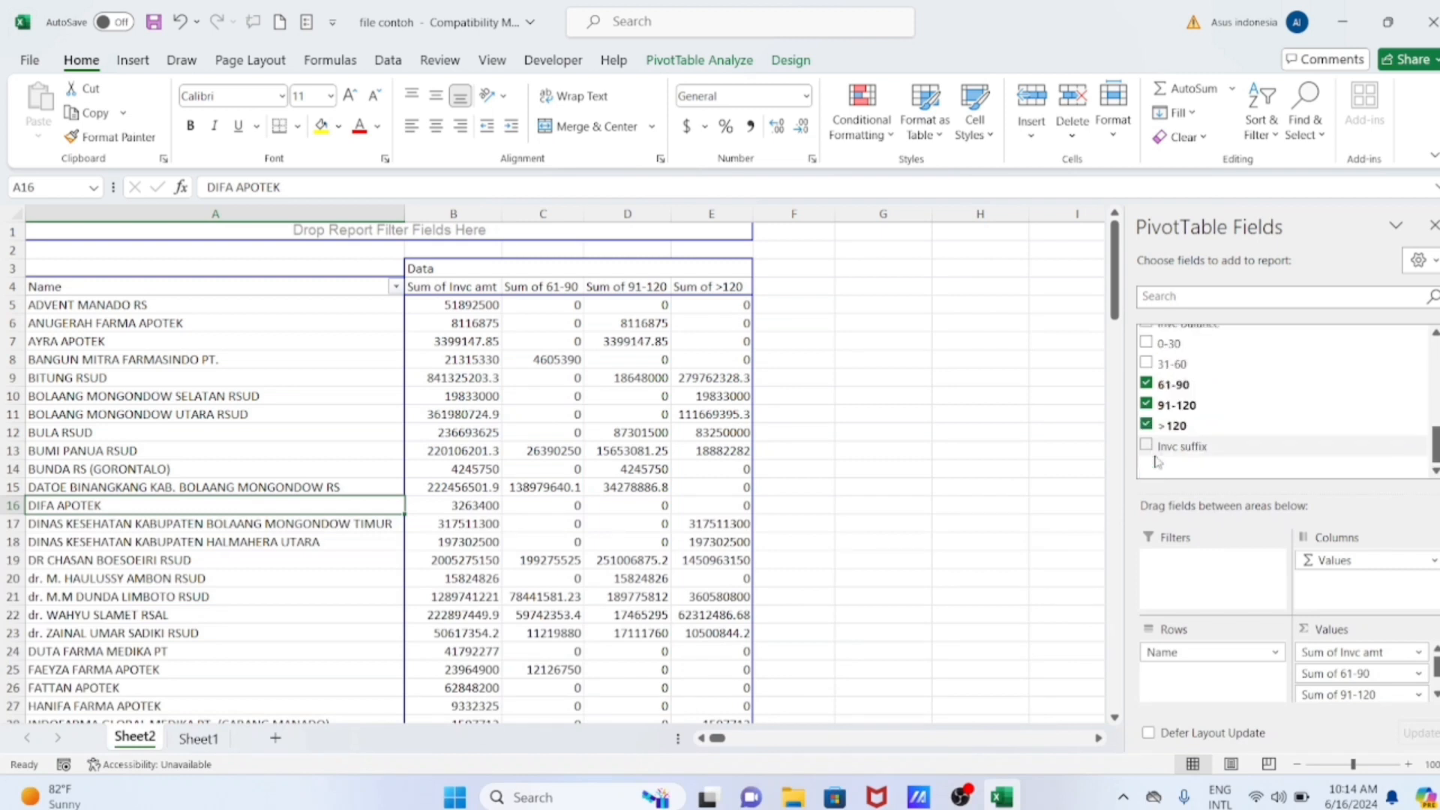
left_click(1146, 384)
left_click(1146, 405)
left_click(1146, 425)
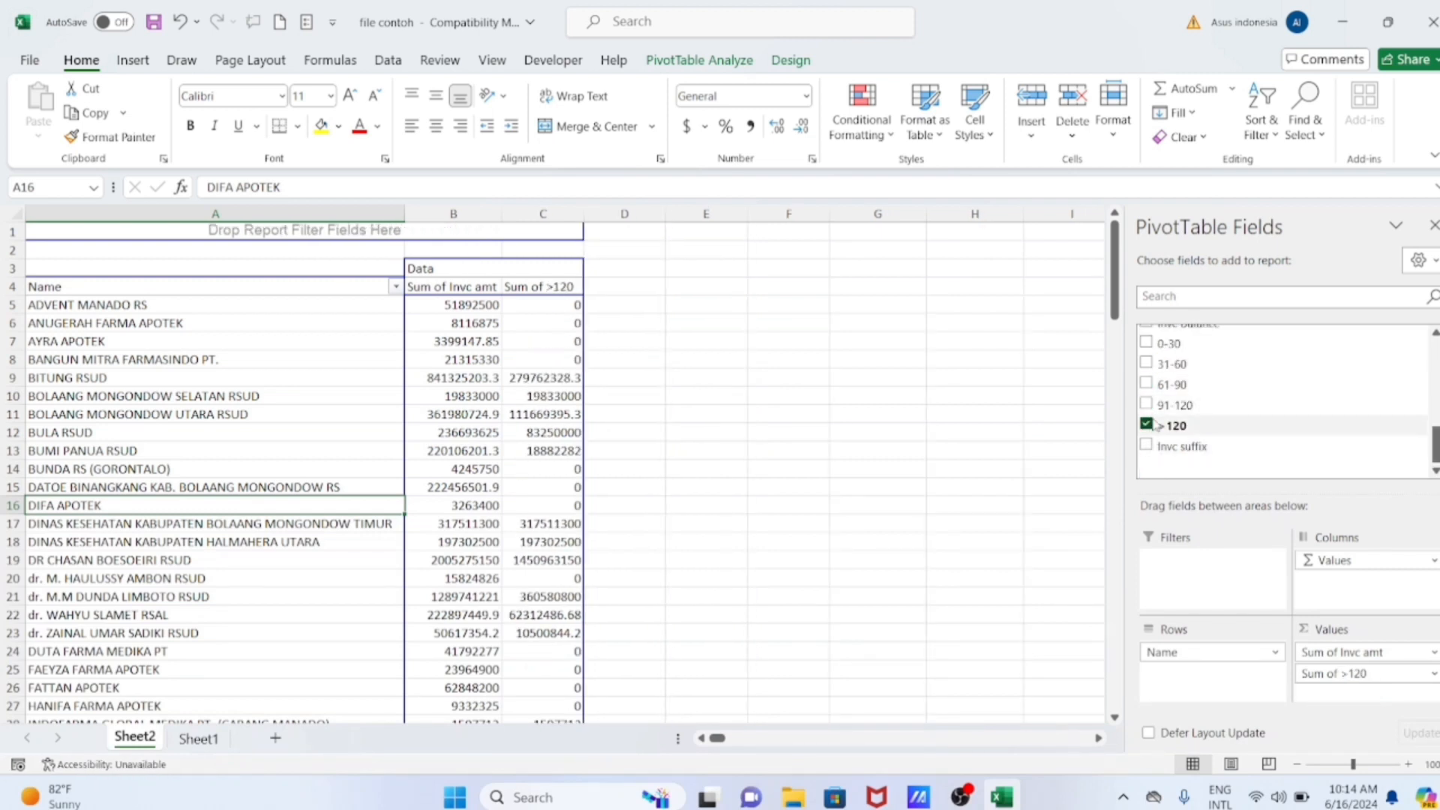
- Remove Invc amt from the PivotTable's values and review the source column headers on Sheet1
scroll(1200, 412, "up", 2)
scroll(1200, 412, "up", 2)
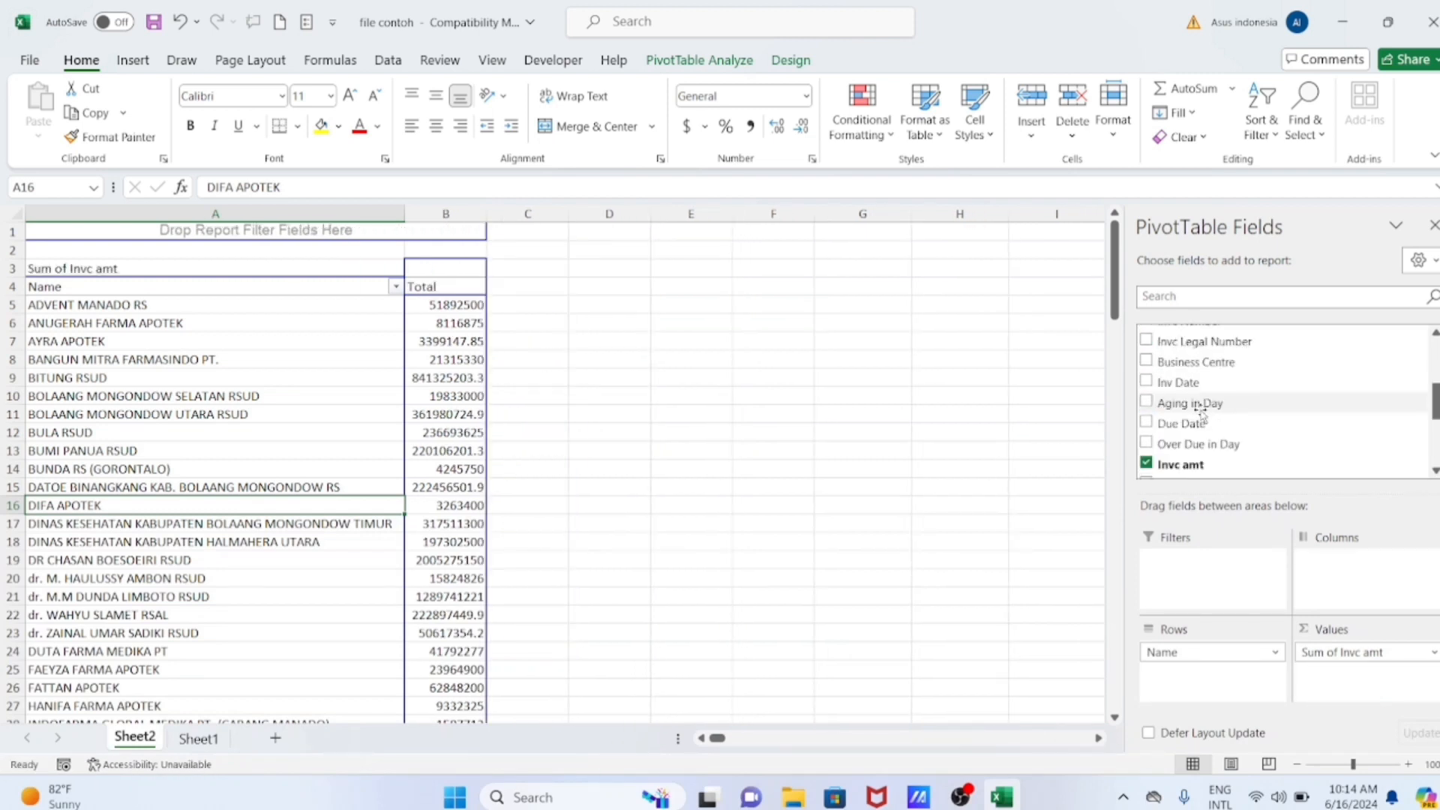
left_click(1146, 464)
scroll(1170, 420, "up", 6)
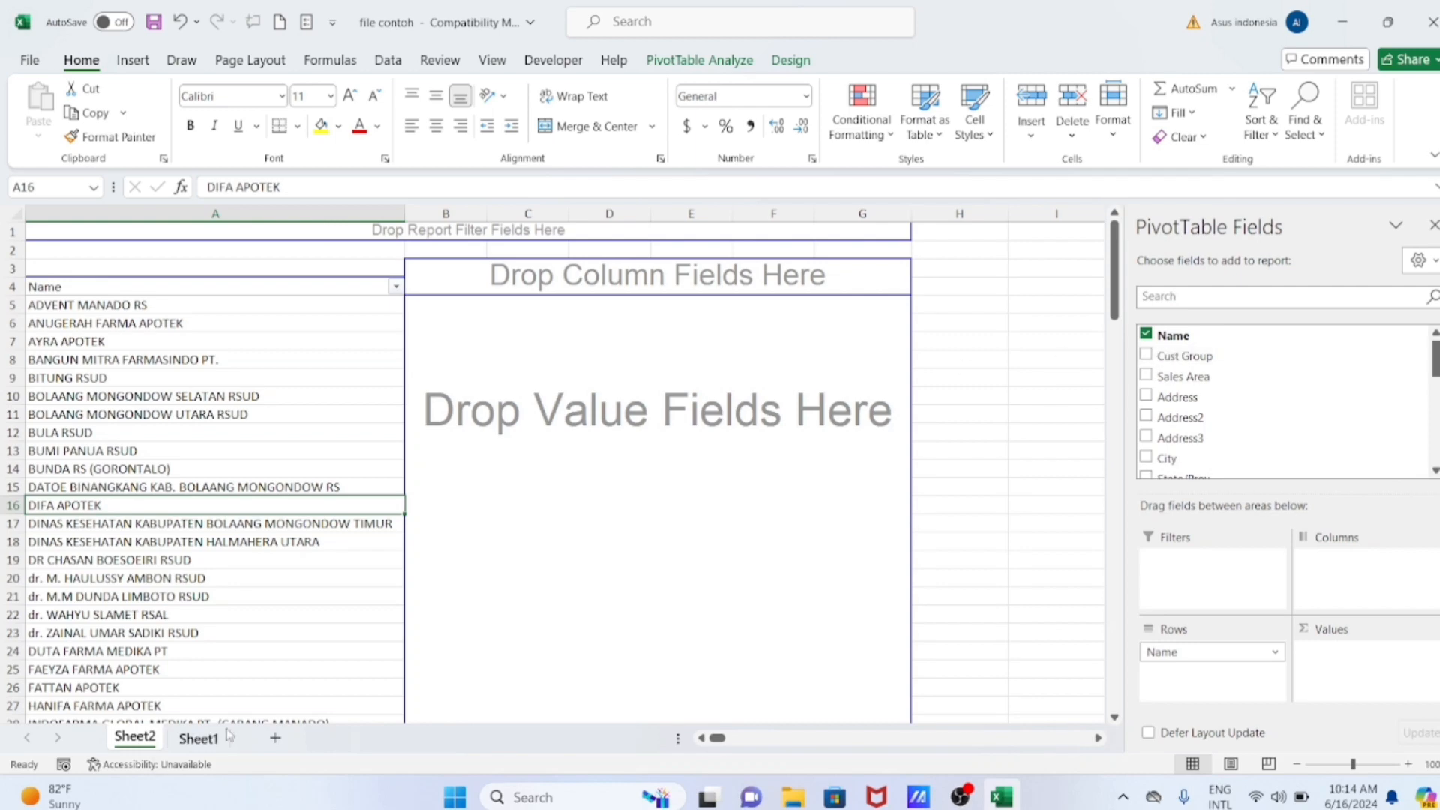
left_click(200, 739)
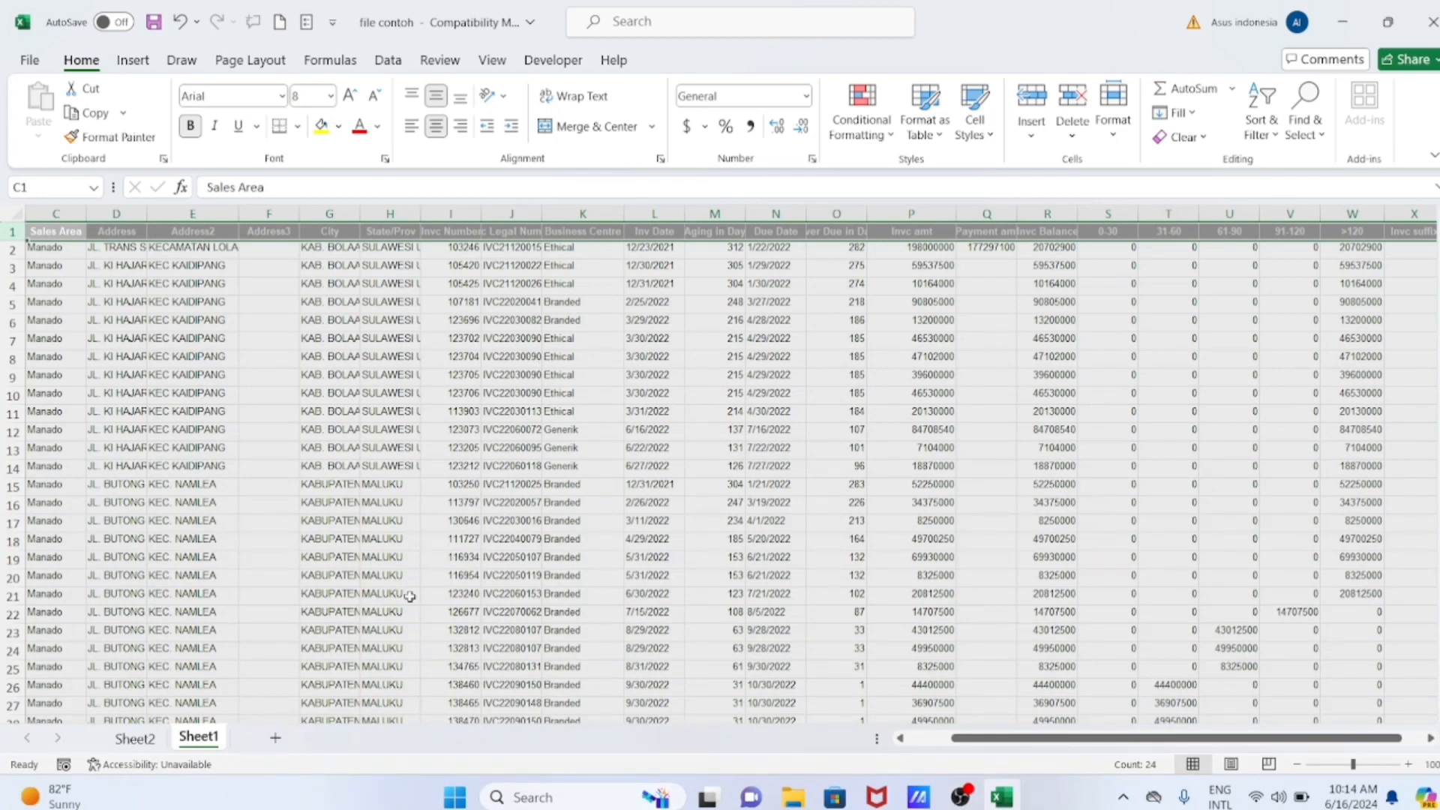
left_click(136, 739)
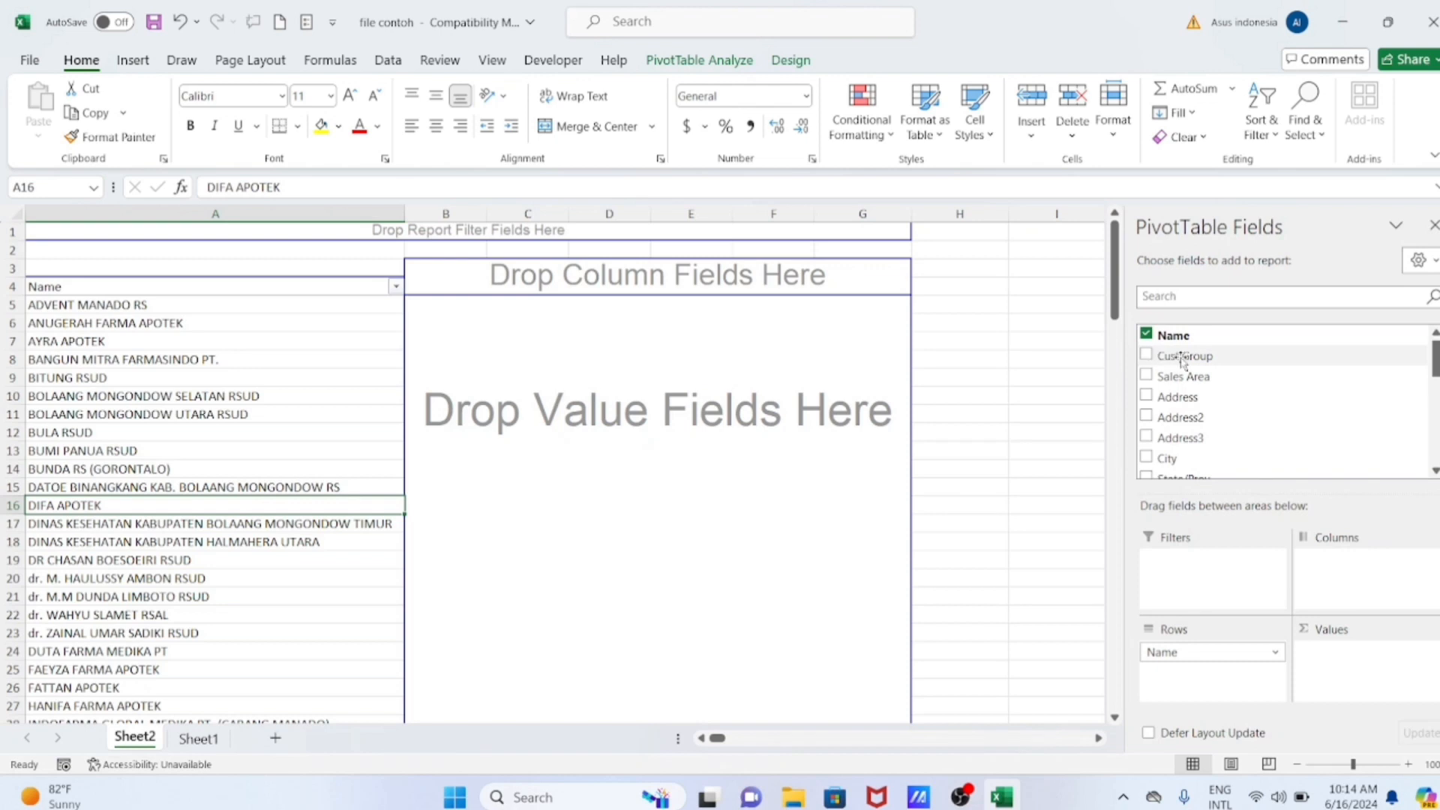
- Replace Name with Cust Group in the PivotTable's rows and add Invc amt to its values
left_click_drag(1183, 360, 1324, 660)
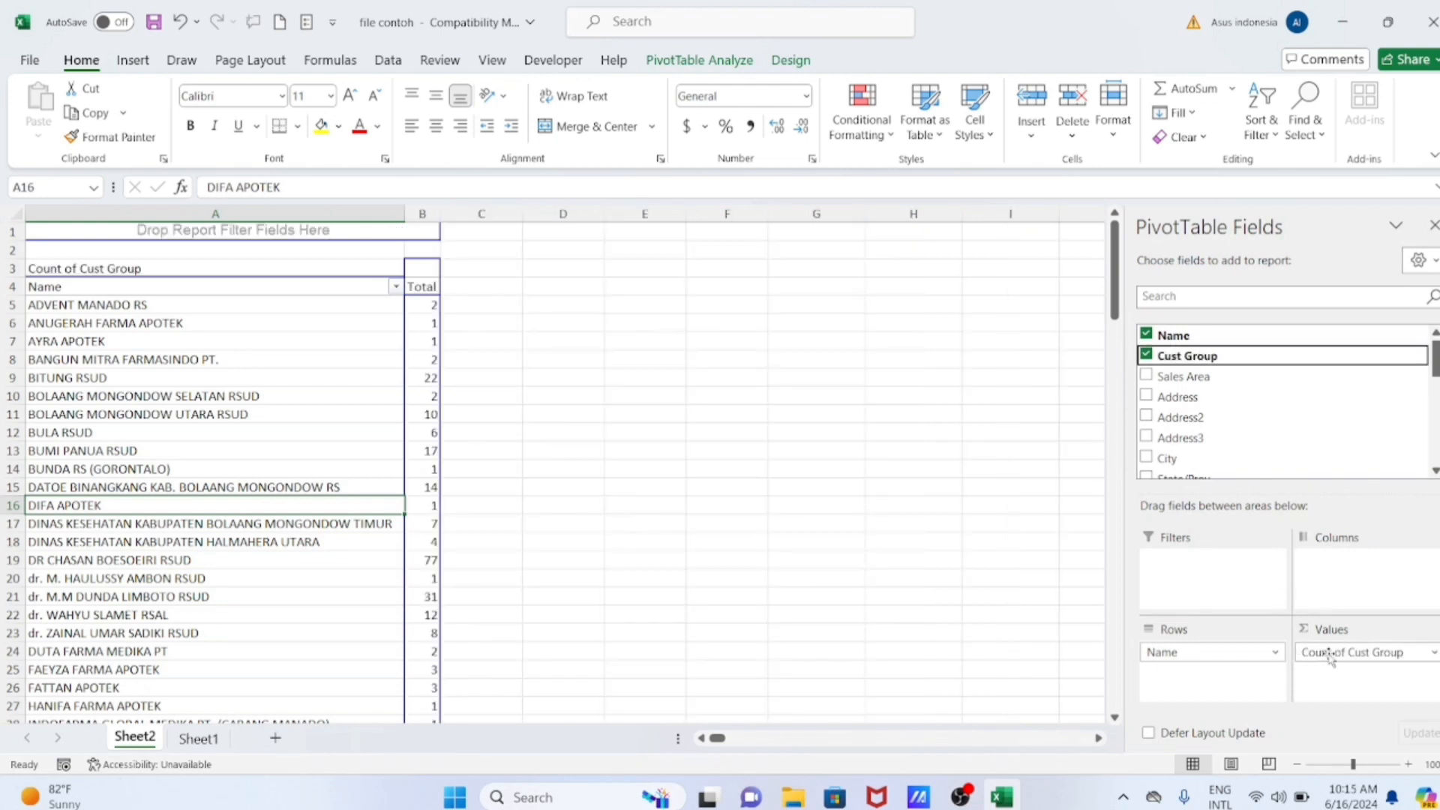
left_click_drag(1324, 652, 1345, 444)
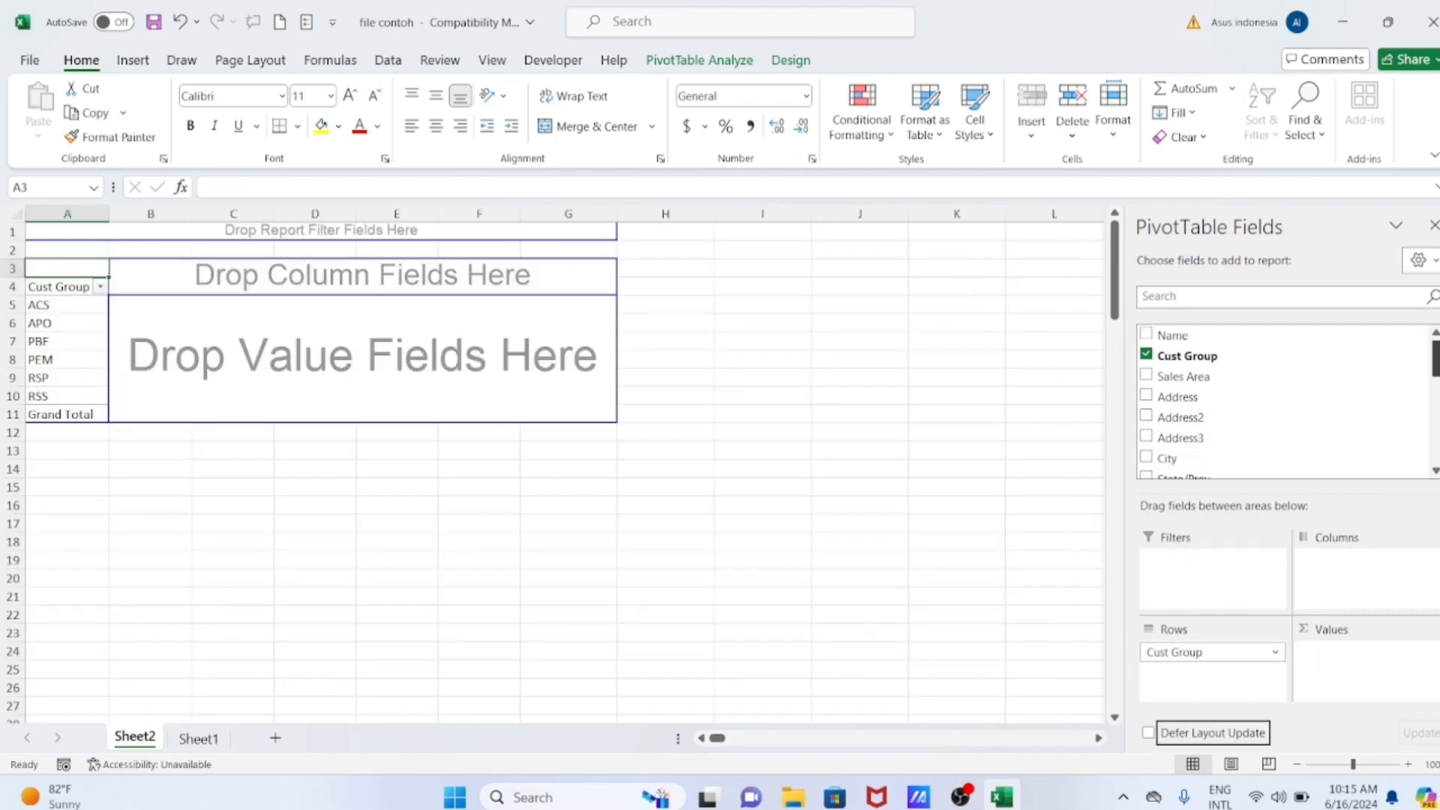
scroll(1292, 408, "down", 5)
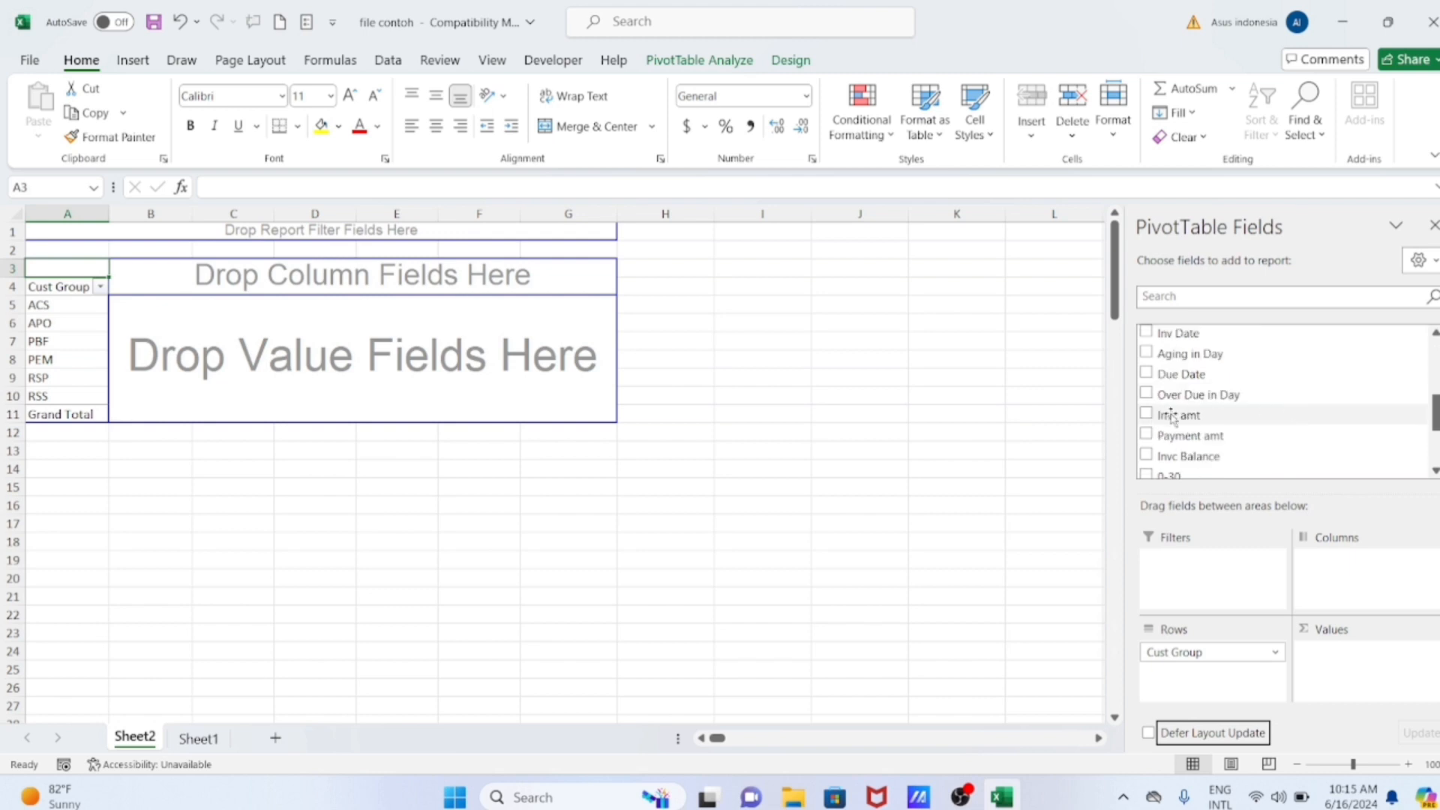
left_click_drag(1175, 415, 1335, 662)
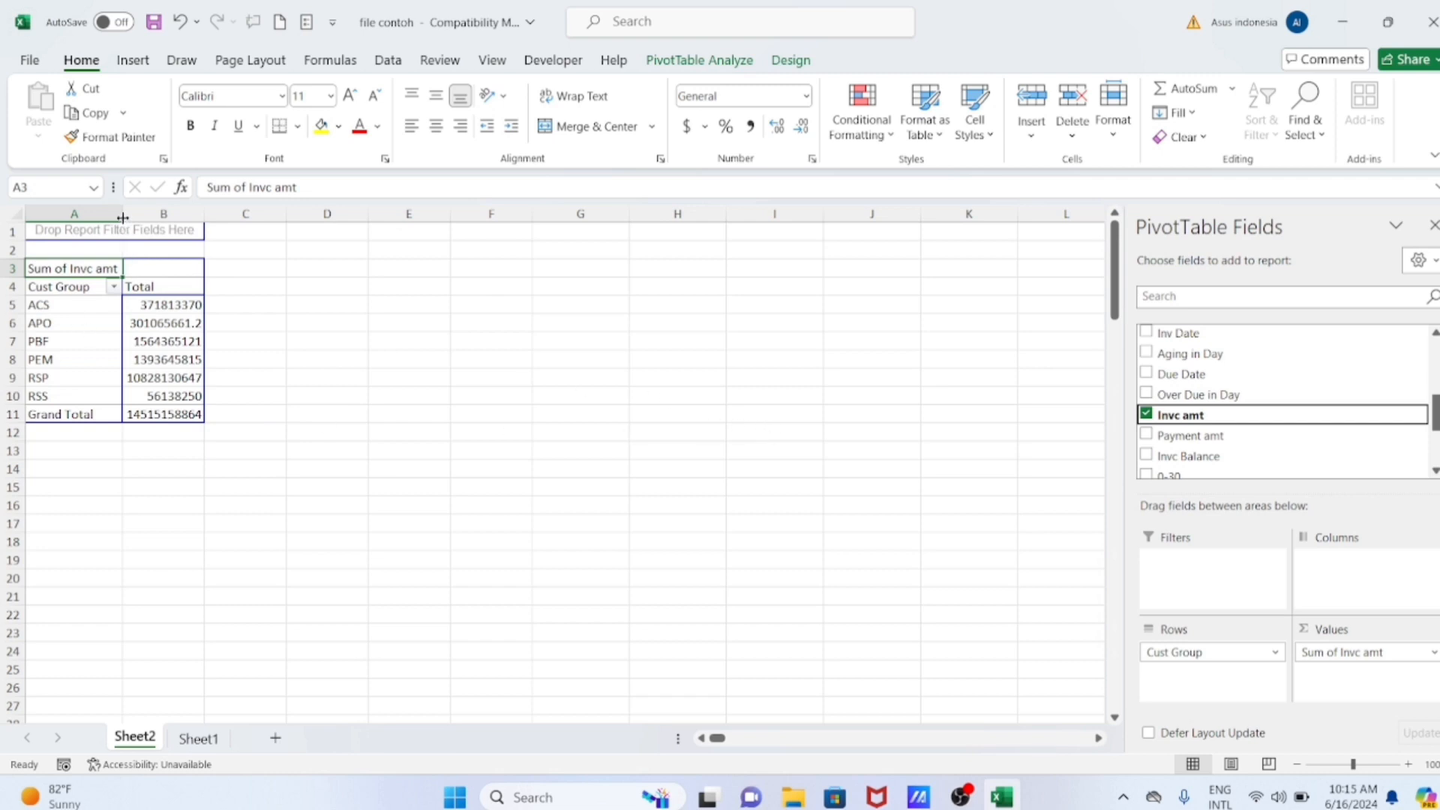
- Widen the PivotTable's column A and examine the totals in B5:B11 against the Cust Group column of Sheet1
left_click_drag(122, 217, 157, 217)
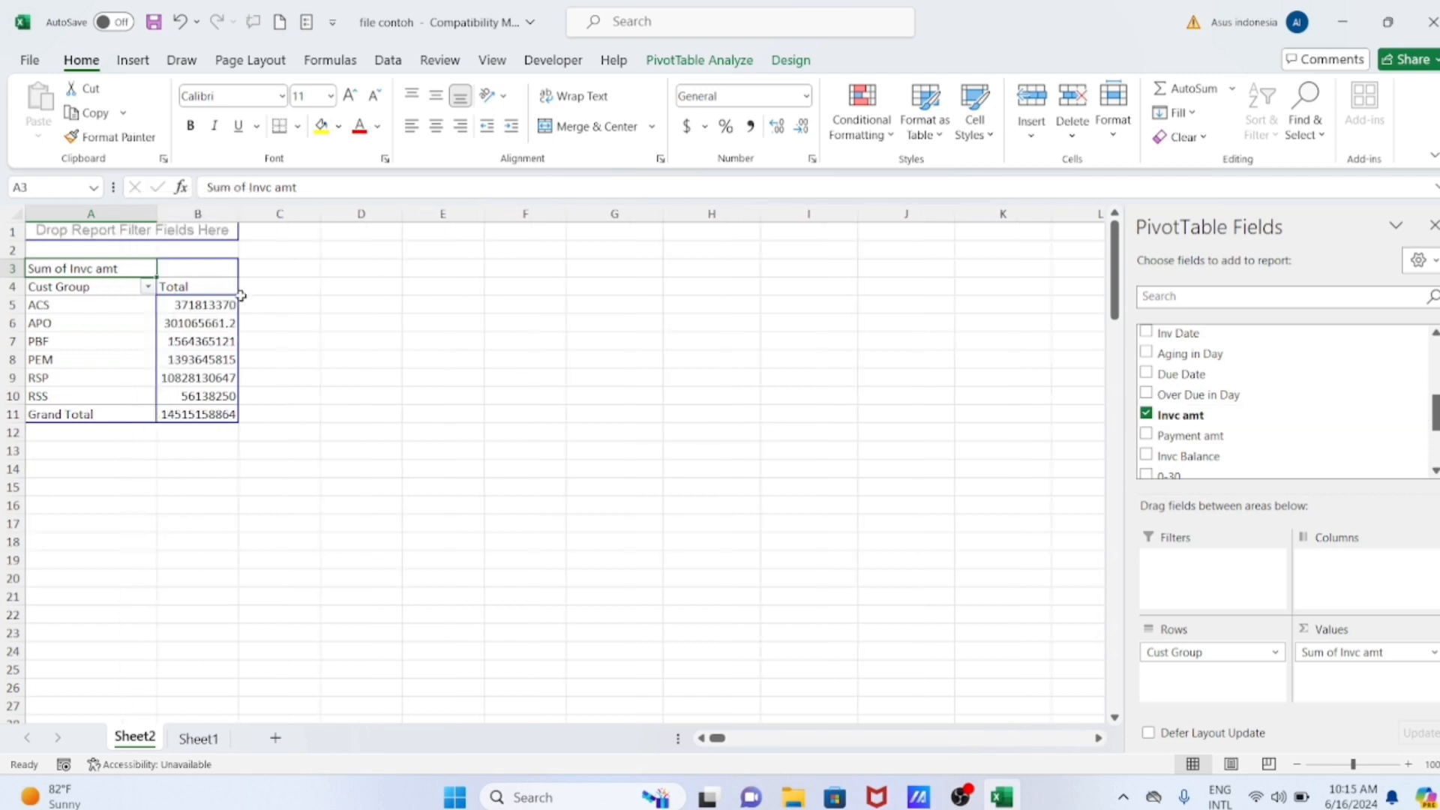
left_click(204, 306)
key("ctrl+shift+Down")
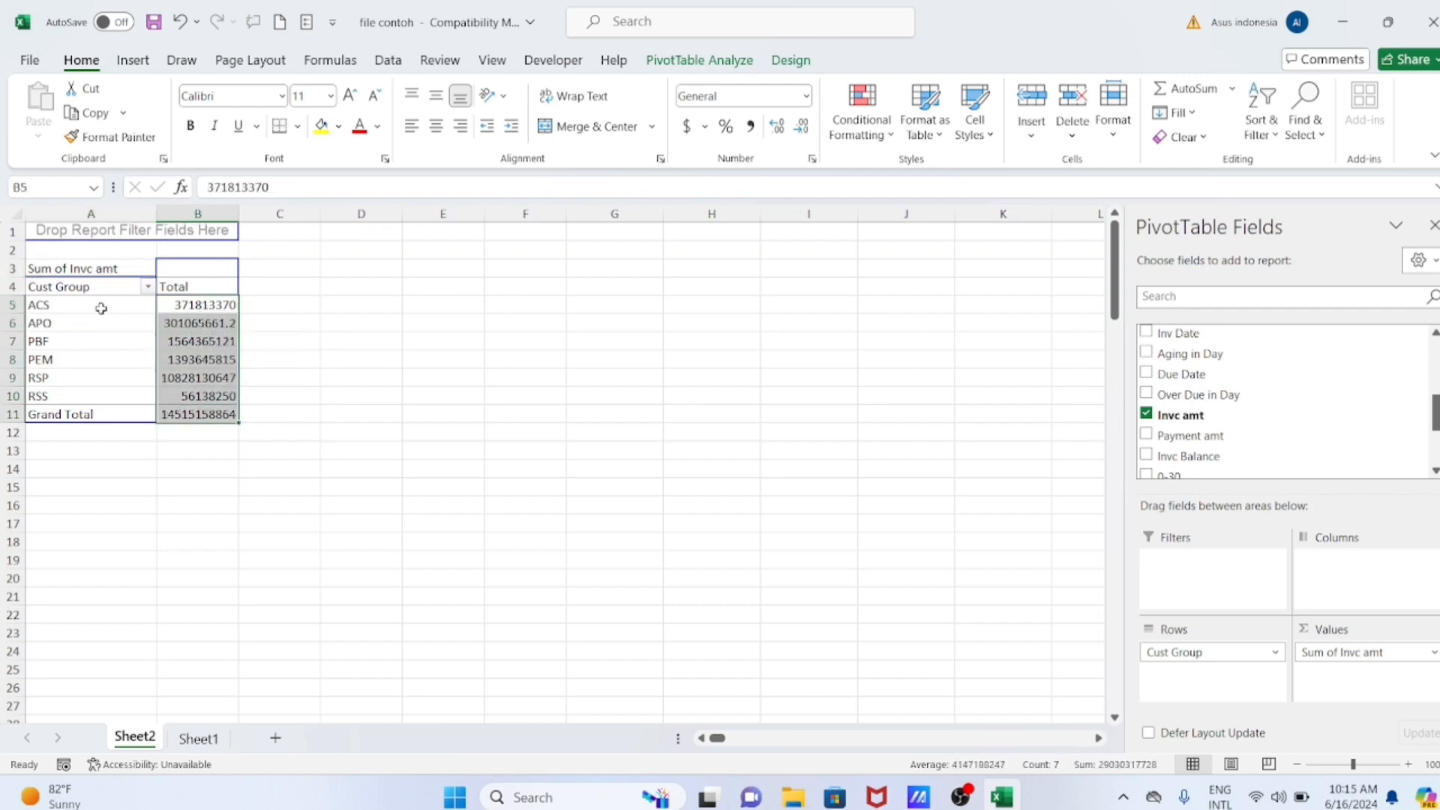
left_click(200, 739)
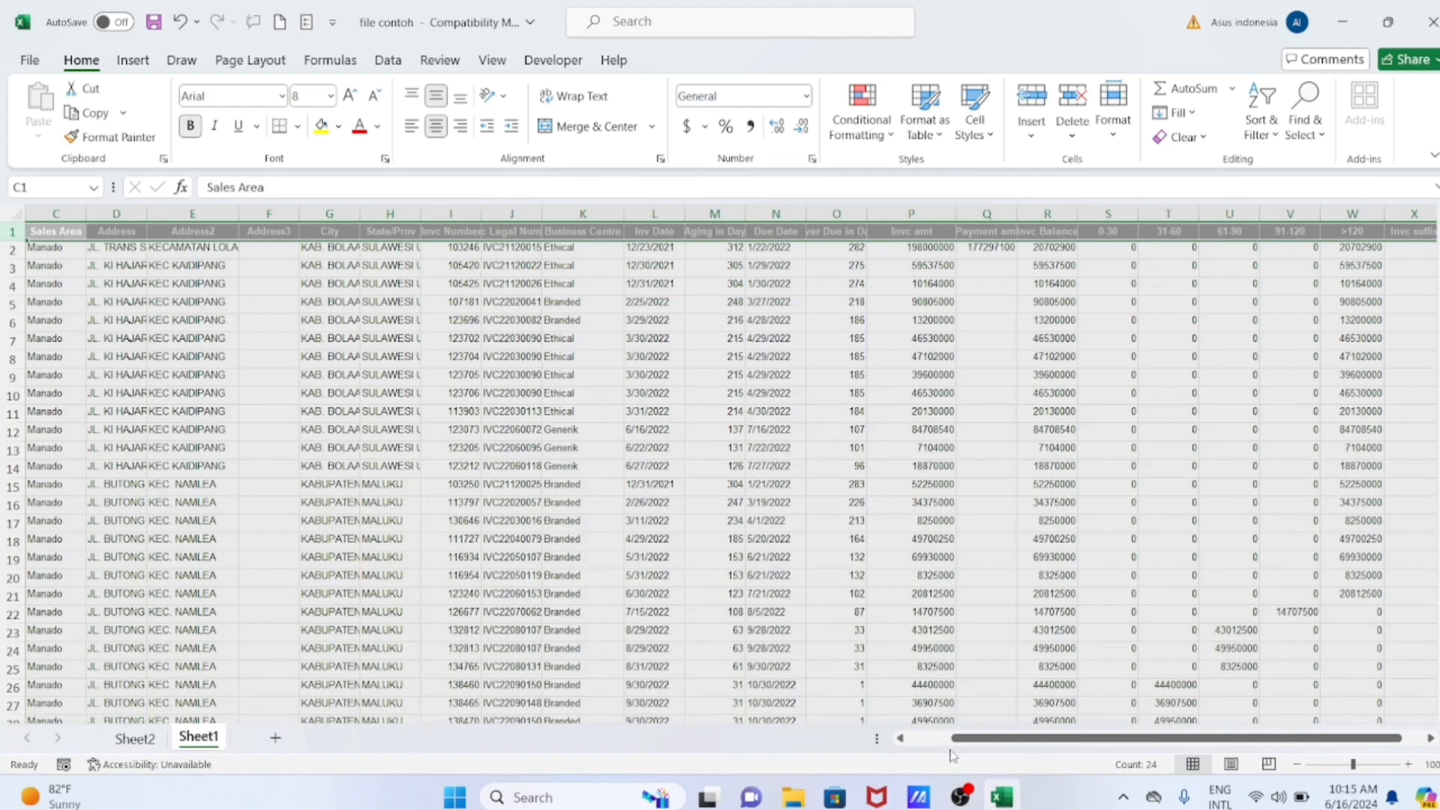
left_click_drag(956, 739, 913, 739)
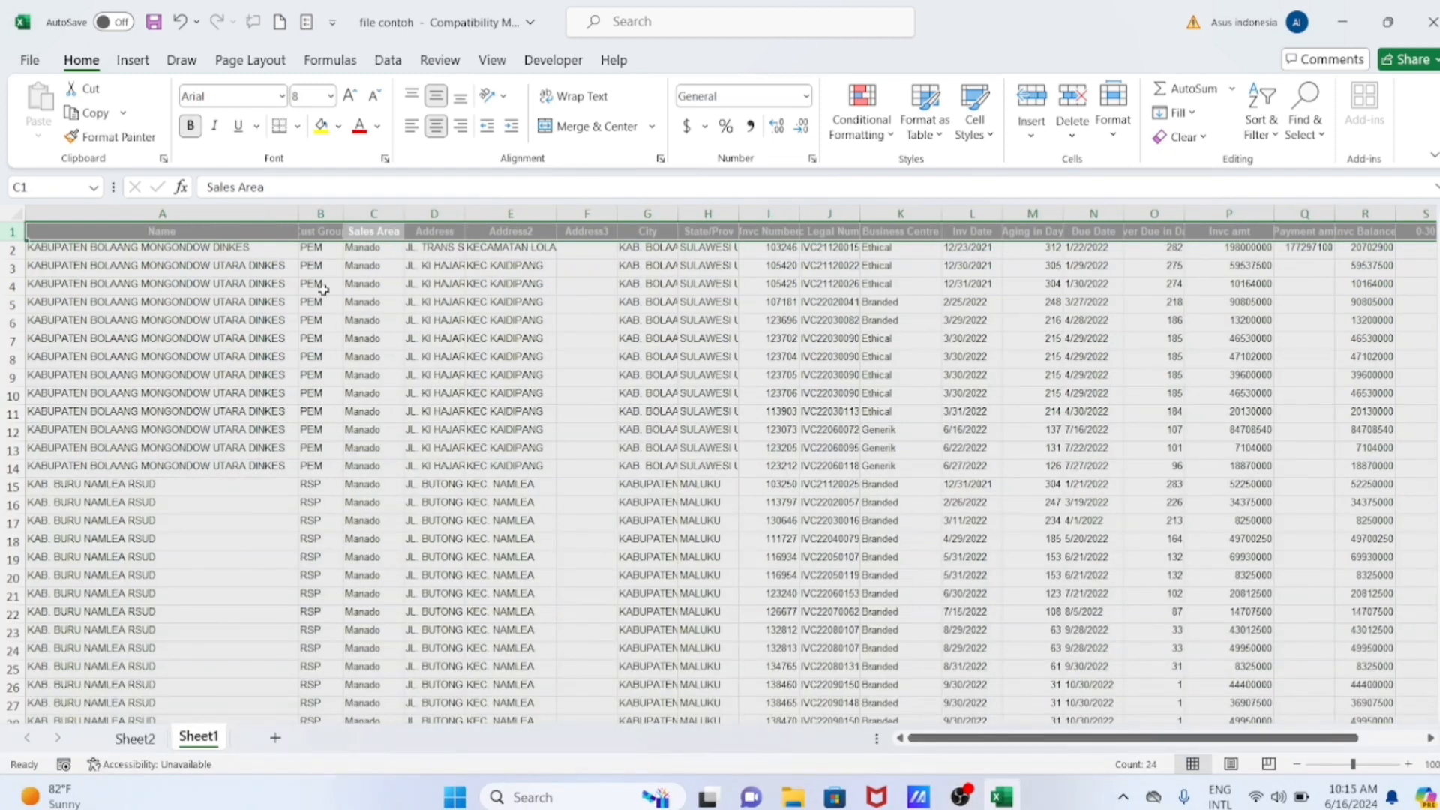
left_click(321, 246)
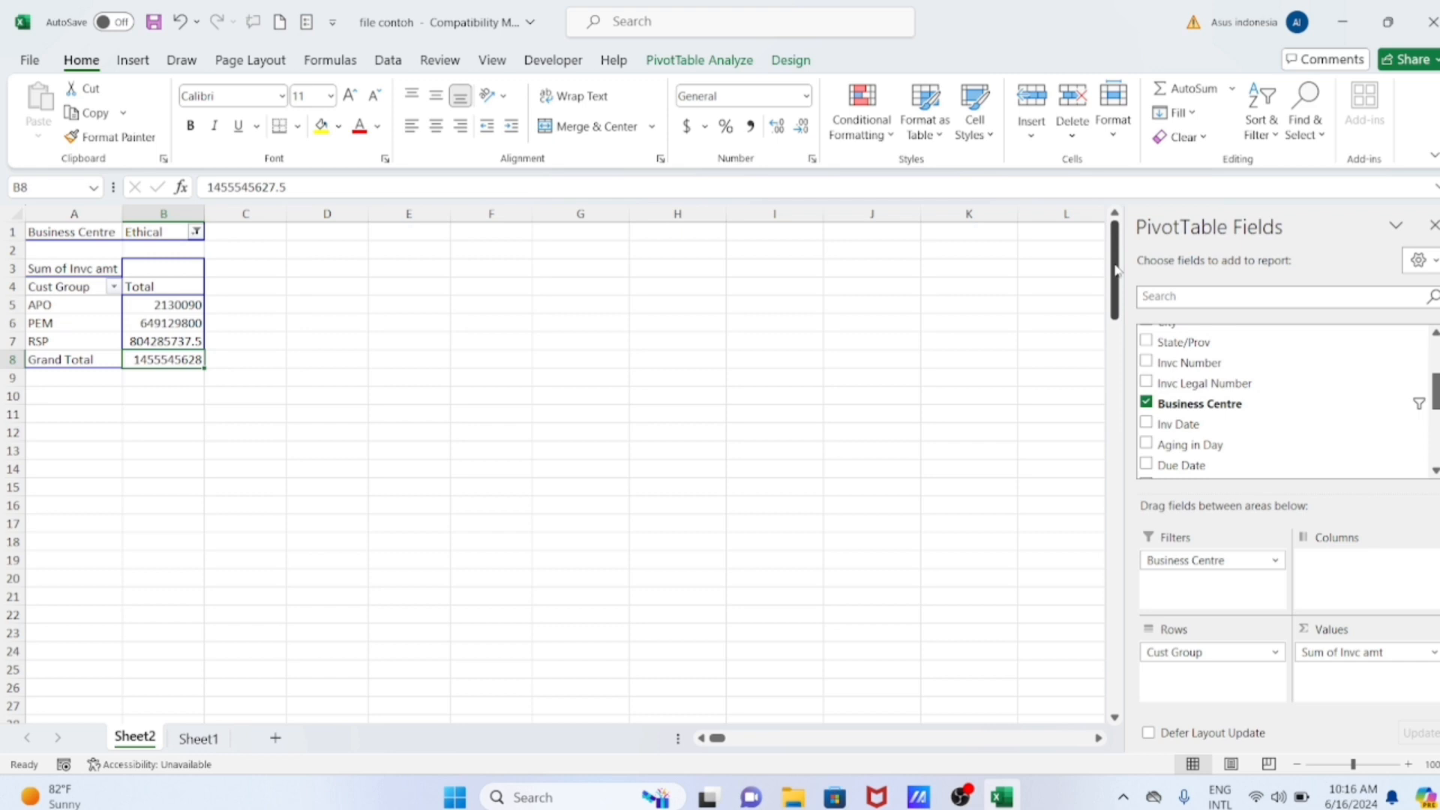
- Select header row 1 of Sheet1, widen its Name column slightly and return to Sheet2
left_click(196, 740)
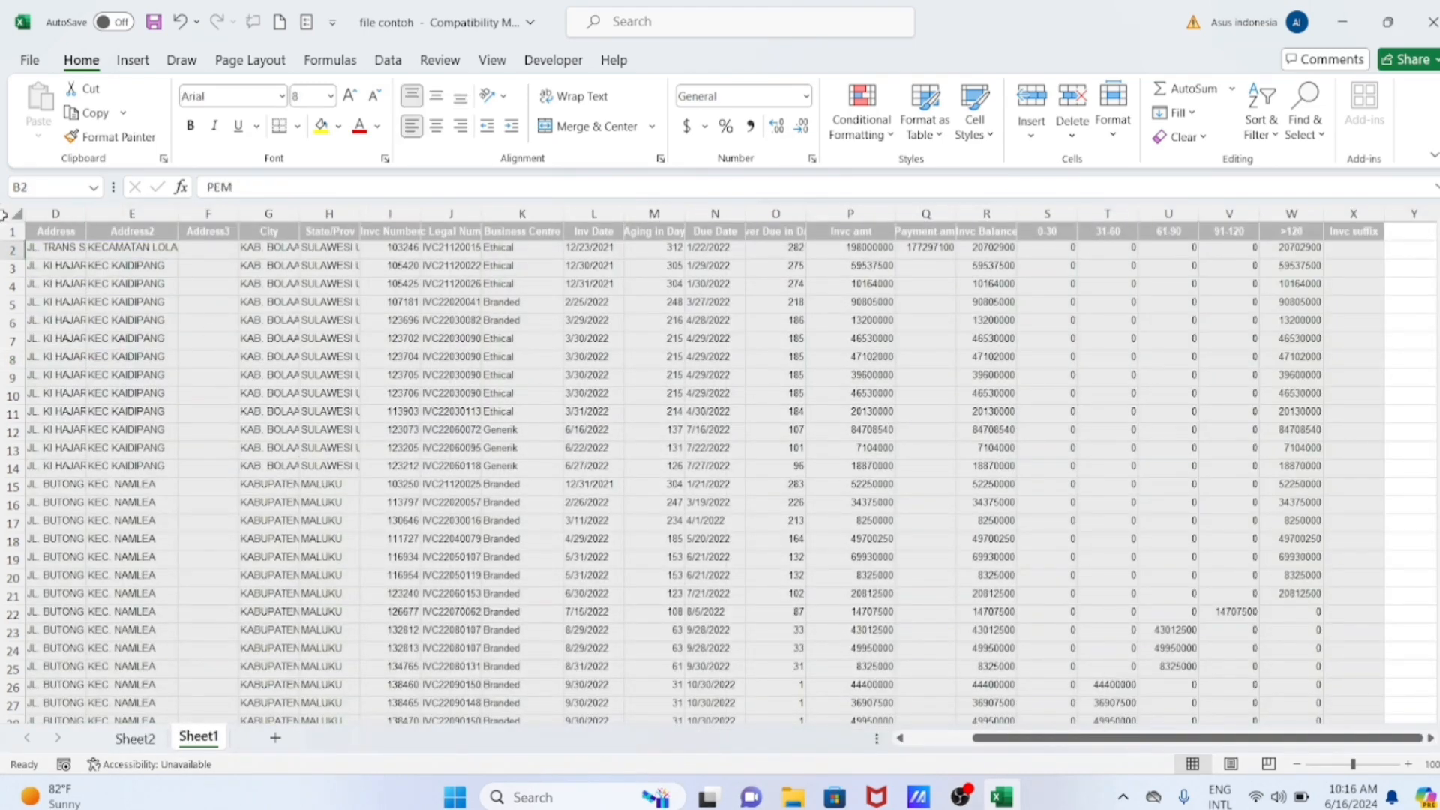
left_click_drag(1051, 740, 849, 741)
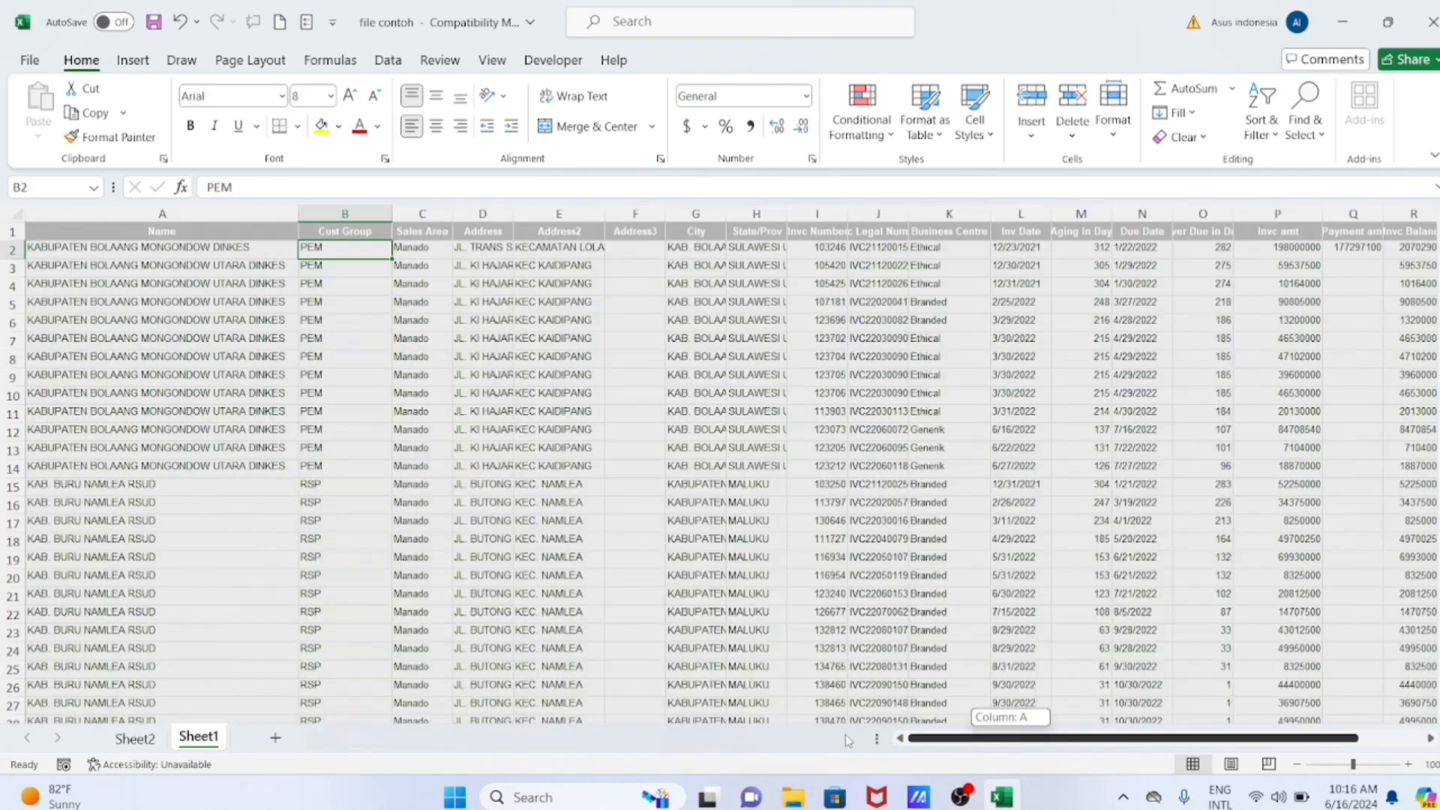
left_click(11, 230)
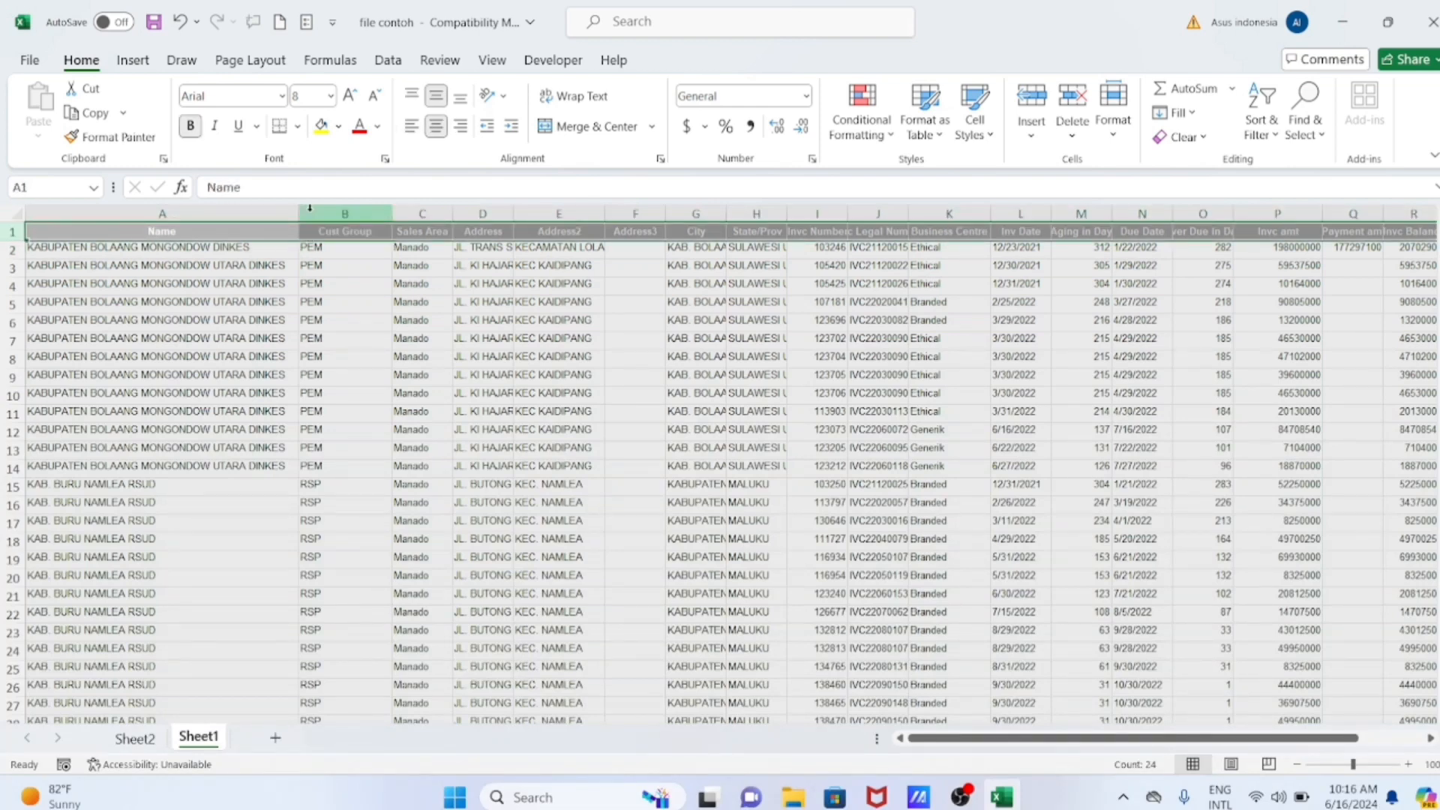
left_click_drag(298, 213, 339, 210)
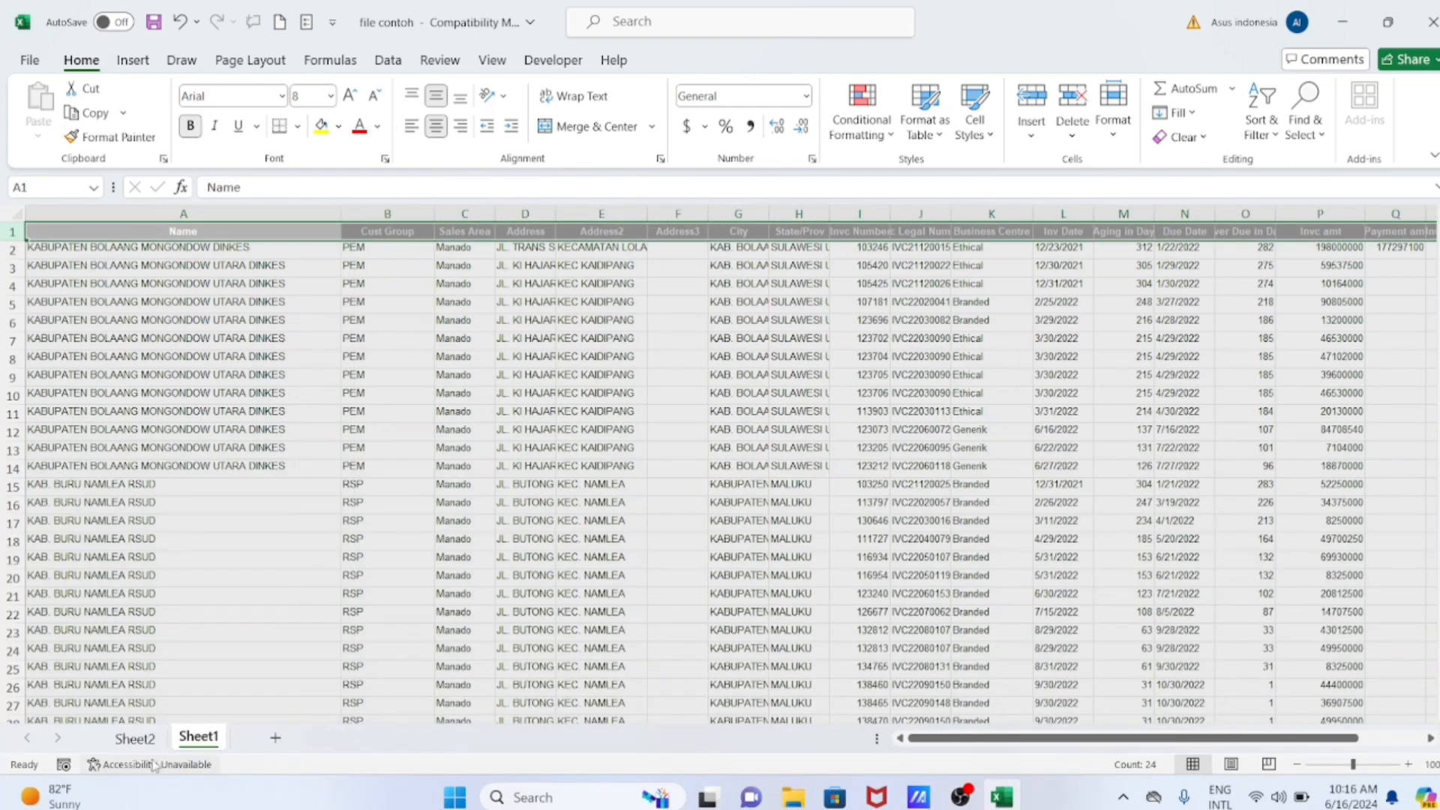
left_click(134, 739)
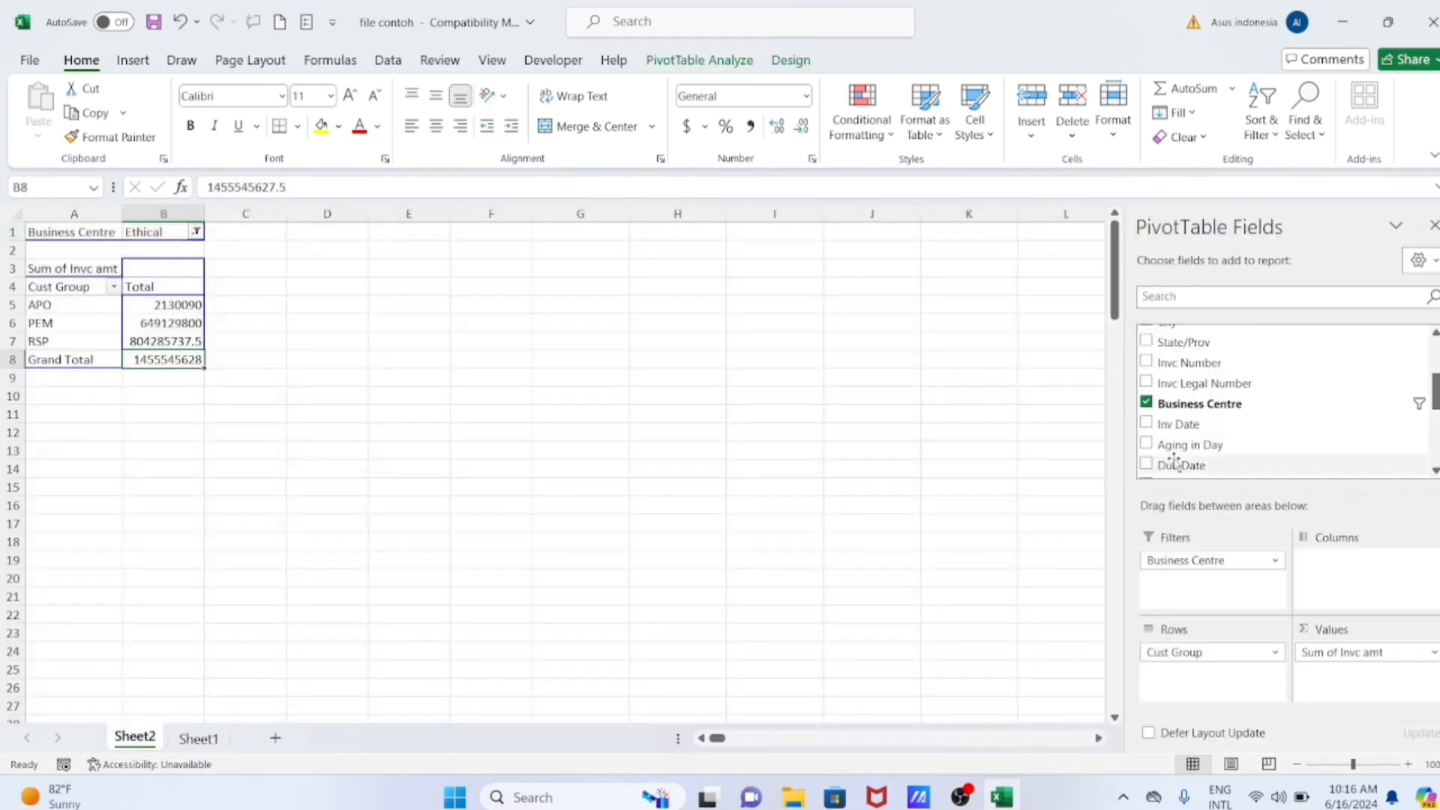
- Replace the PivotTable's Business Centre filter and Cust Group rows with City in the rows
scroll(1222, 401, "down", 2)
scroll(1223, 401, "down", 3)
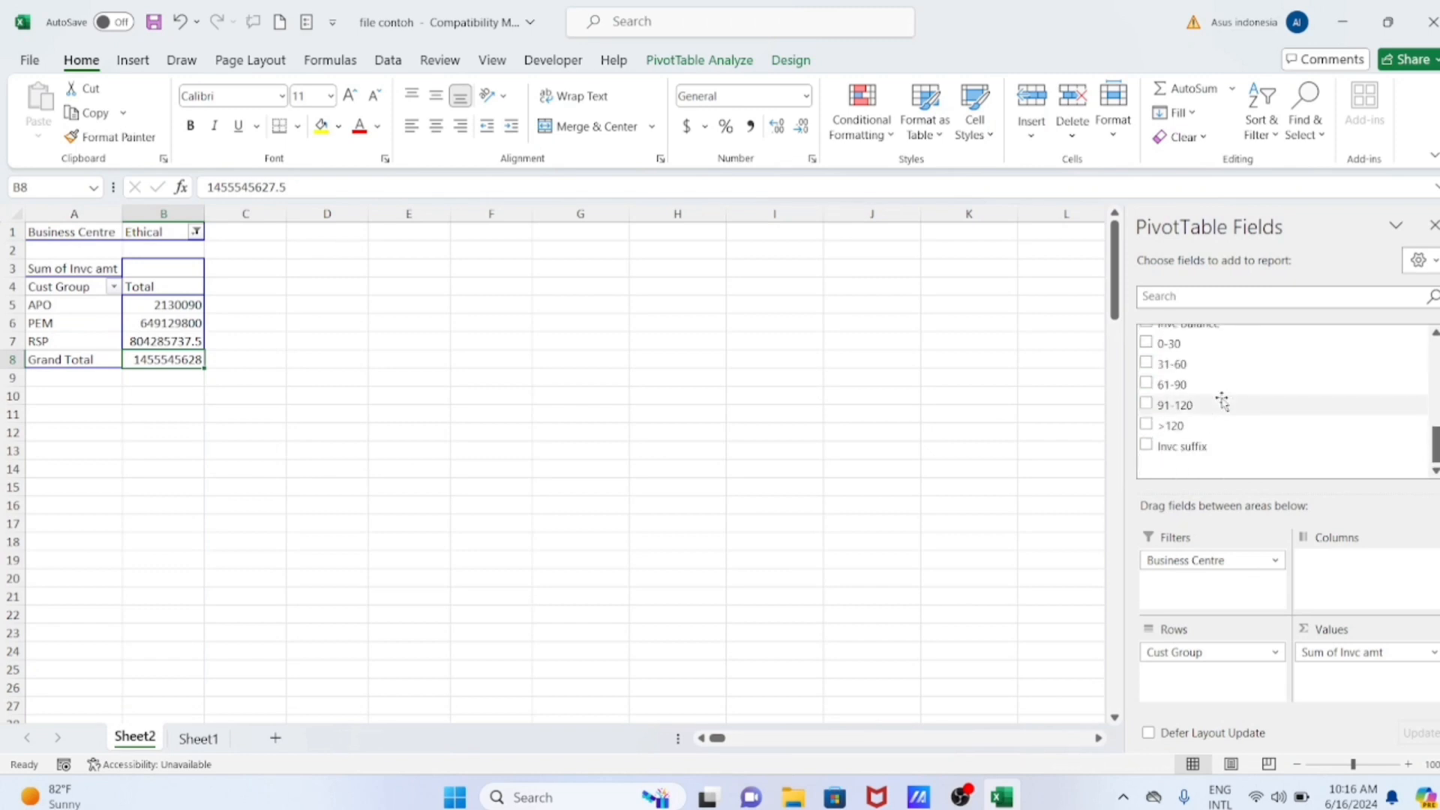
scroll(1224, 402, "up", 5)
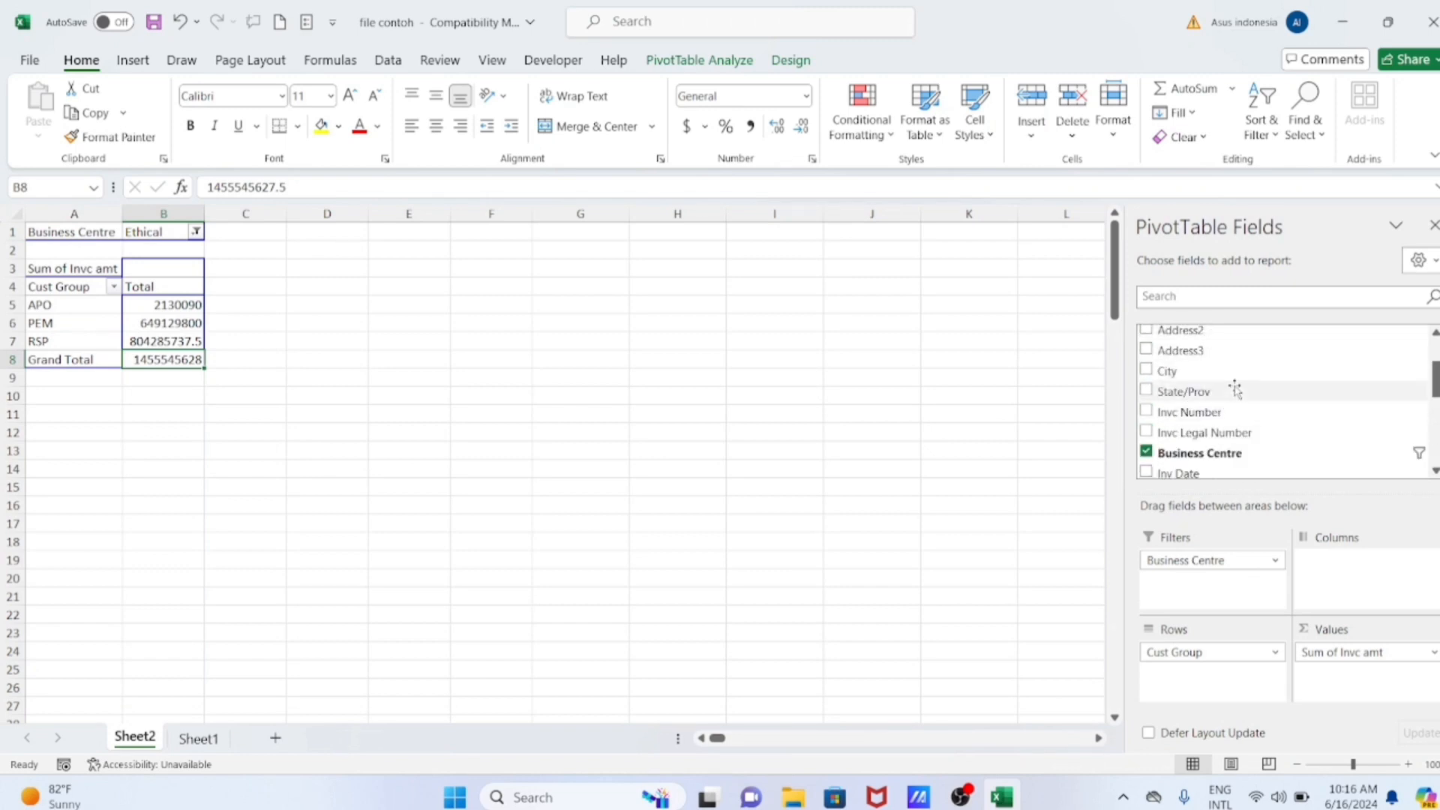
scroll(1236, 389, "down", 2)
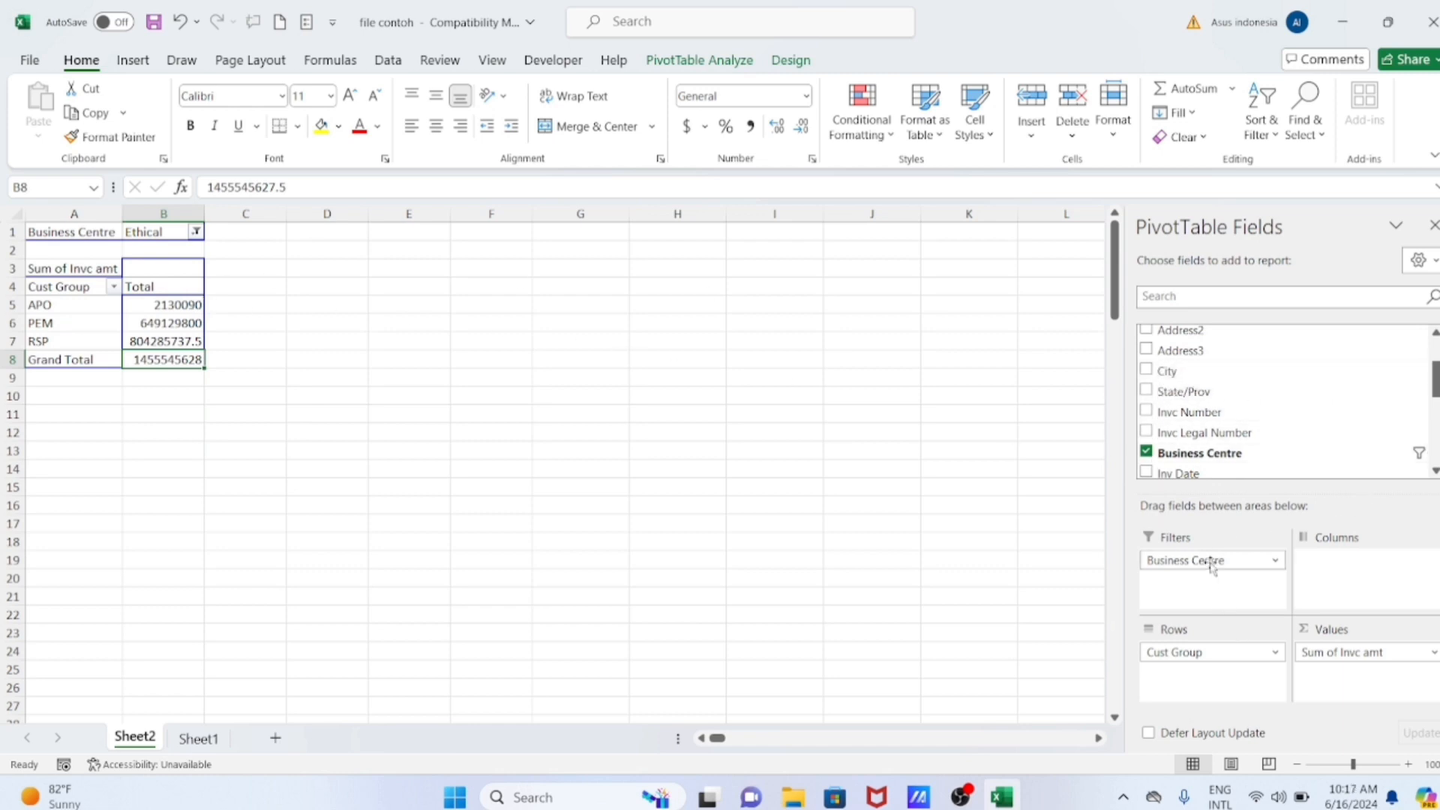
left_click_drag(1213, 568, 1261, 399)
left_click_drag(1176, 373, 1237, 387)
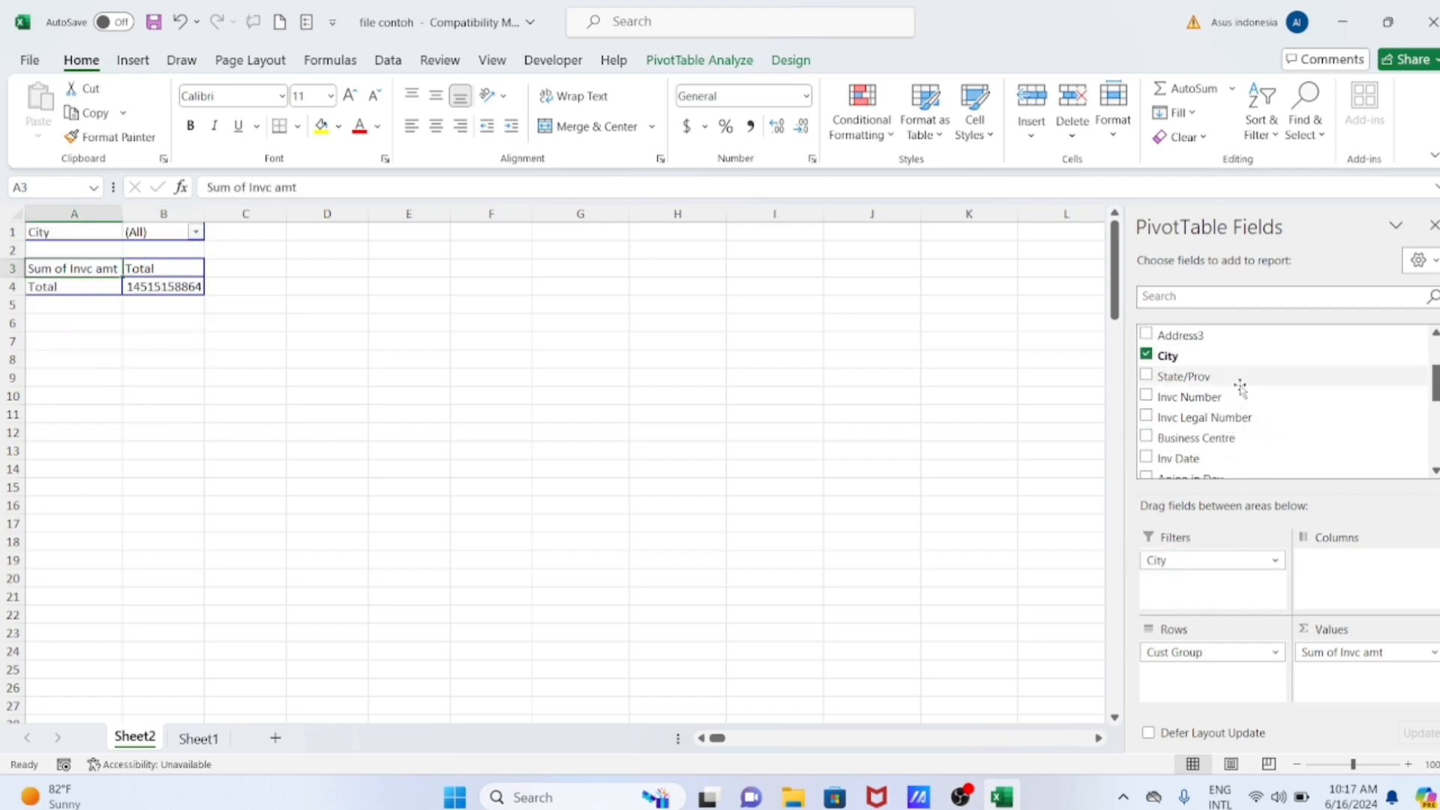
scroll(1267, 398, "up", 2)
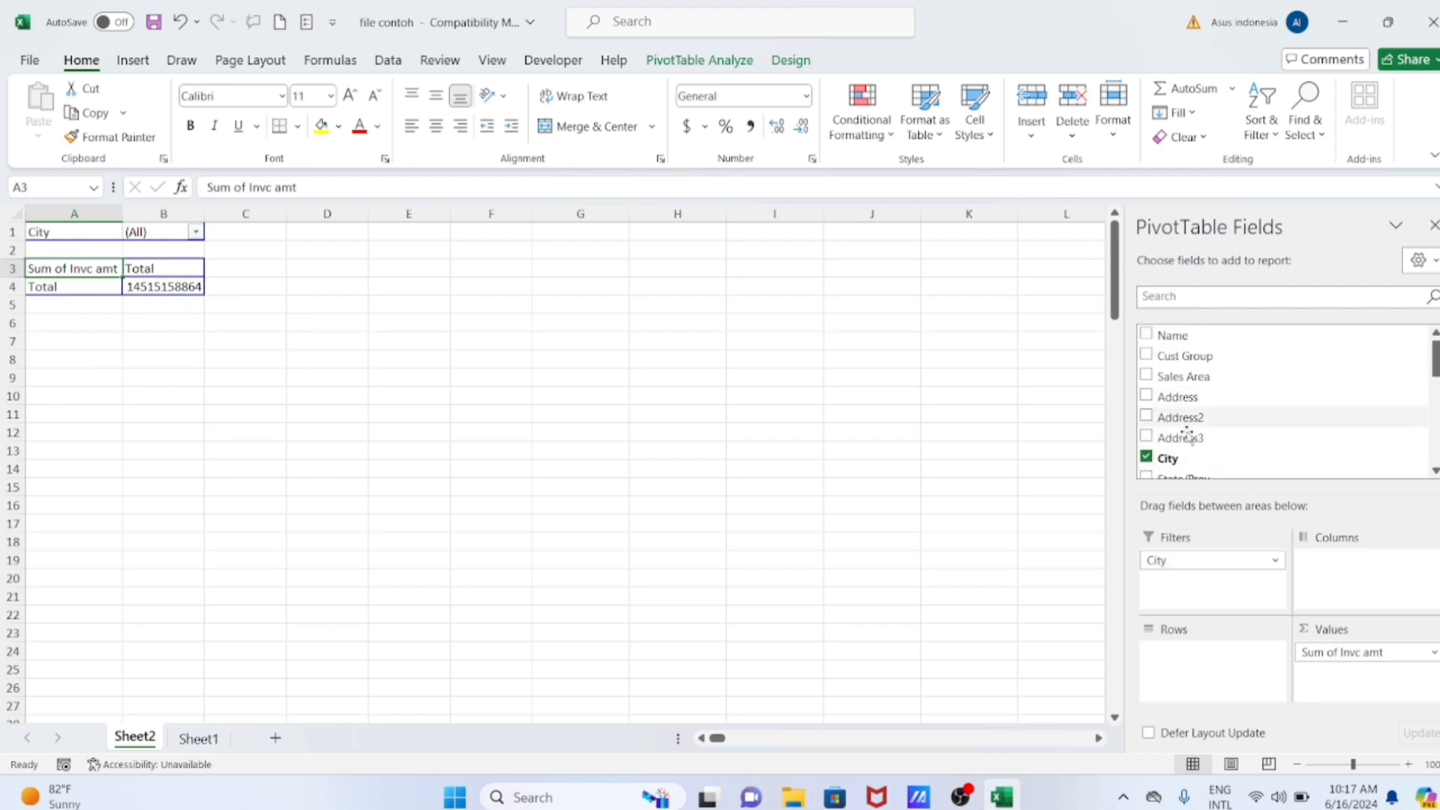
left_click_drag(1170, 562, 1182, 673)
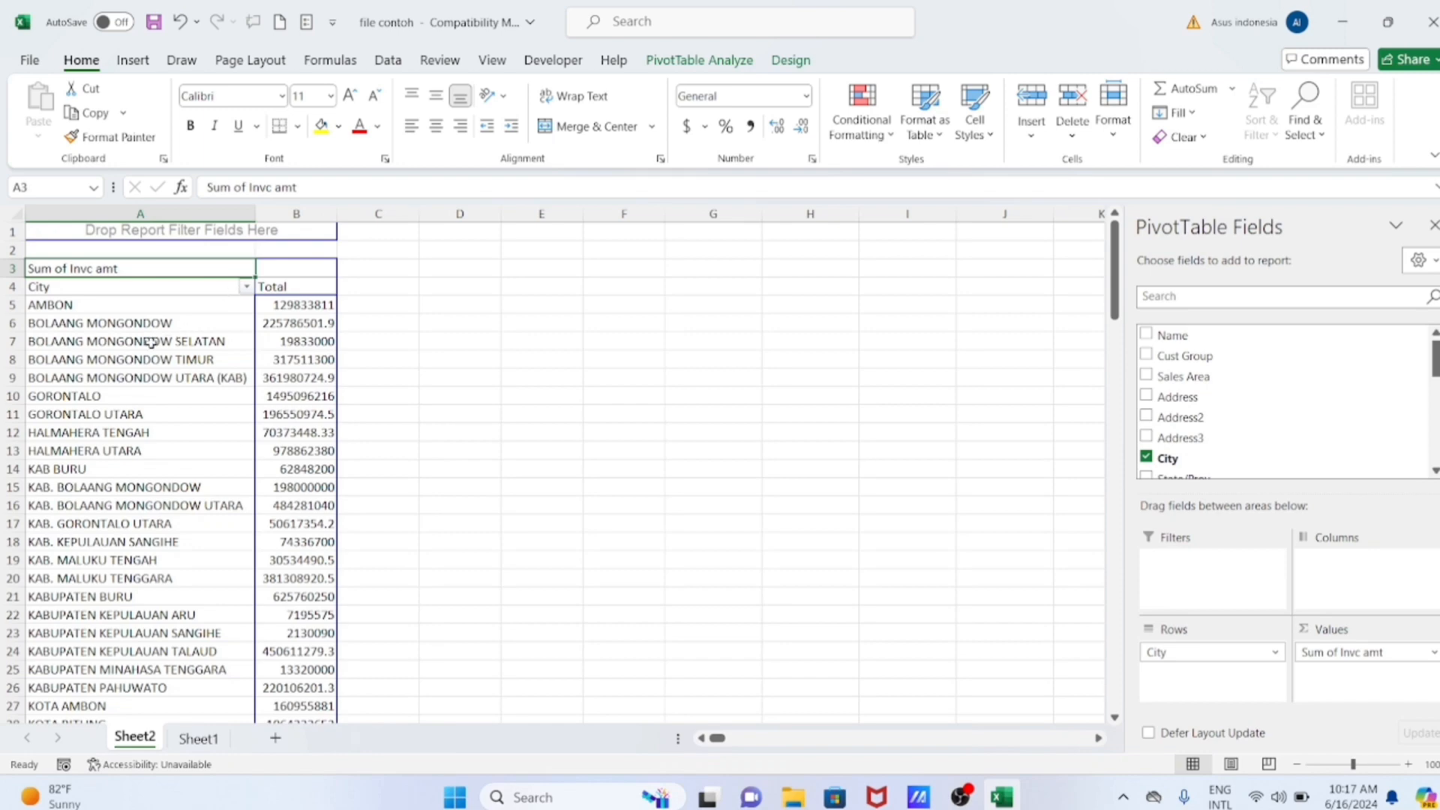
- Examine the summed invoice amounts per city down to the grand total in B40
scroll(140, 386, "down", 1)
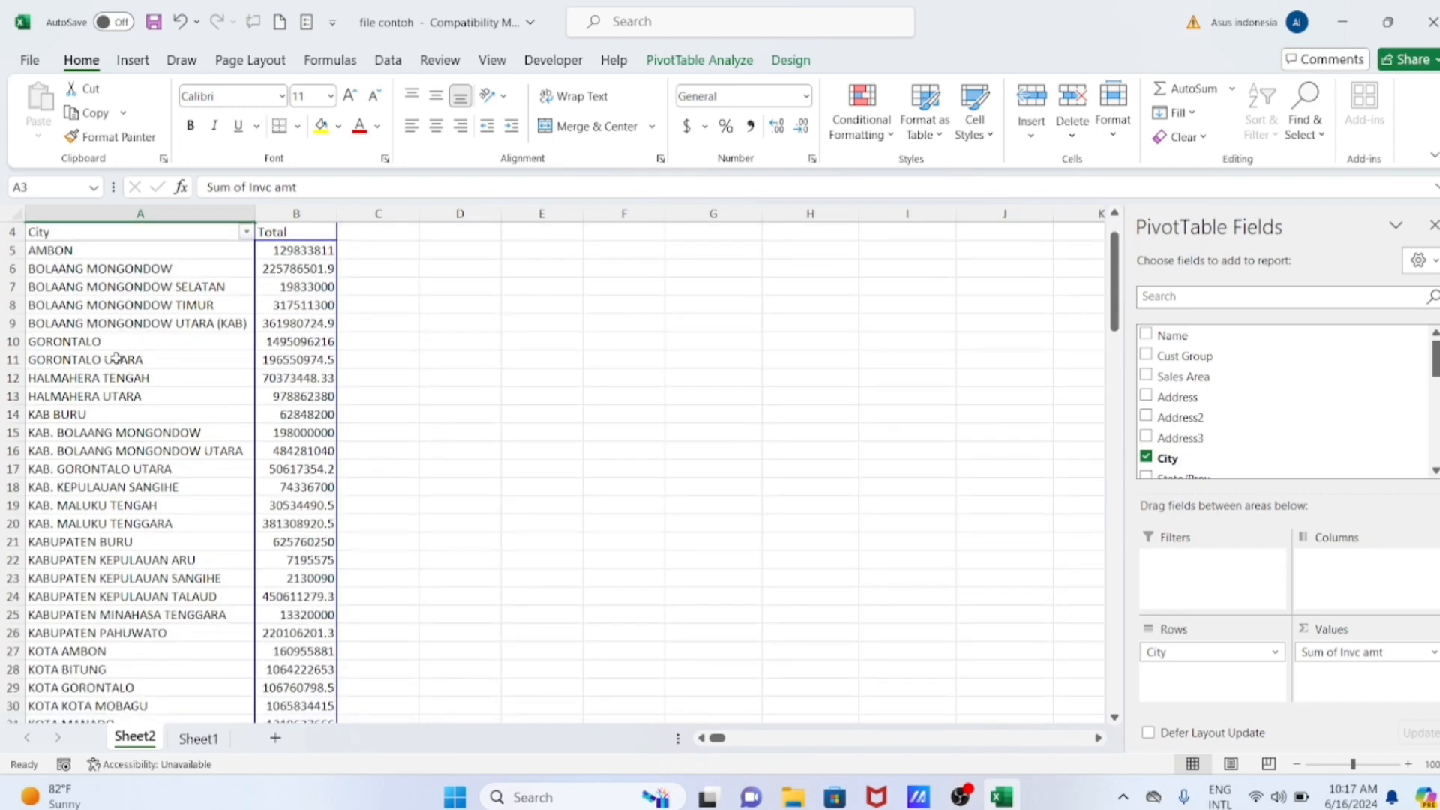
scroll(116, 357, "down", 5)
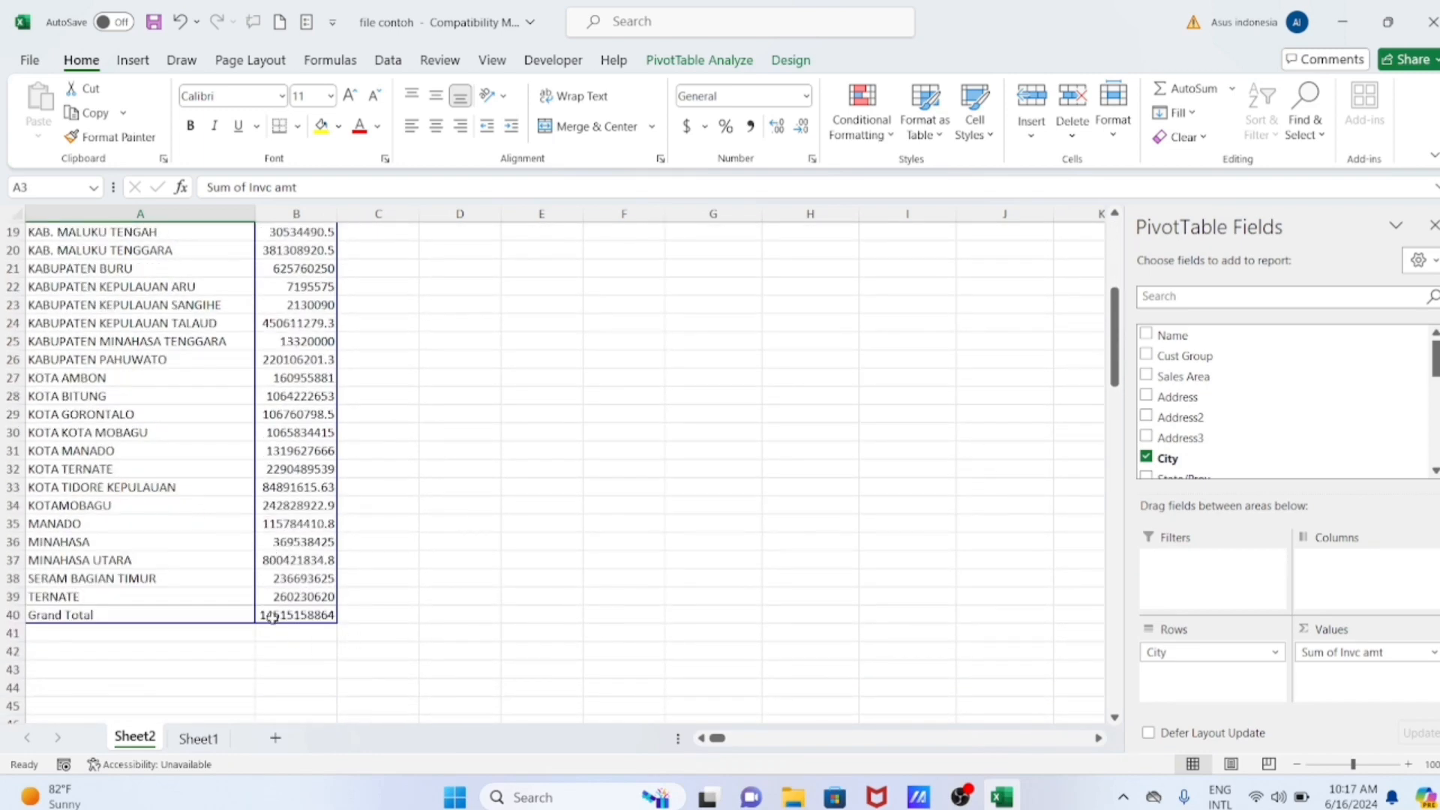
left_click(272, 616)
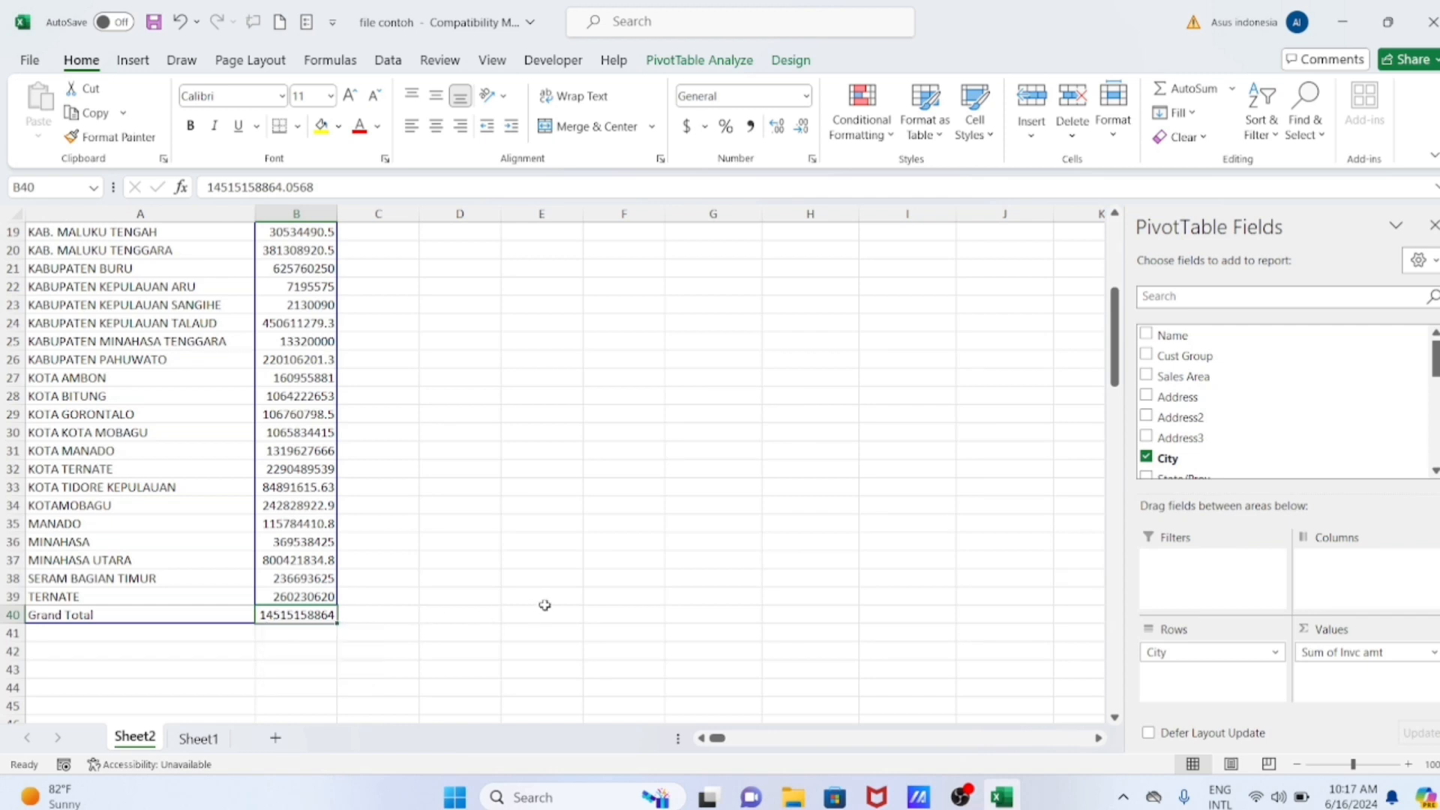
scroll(487, 559, "up", 2)
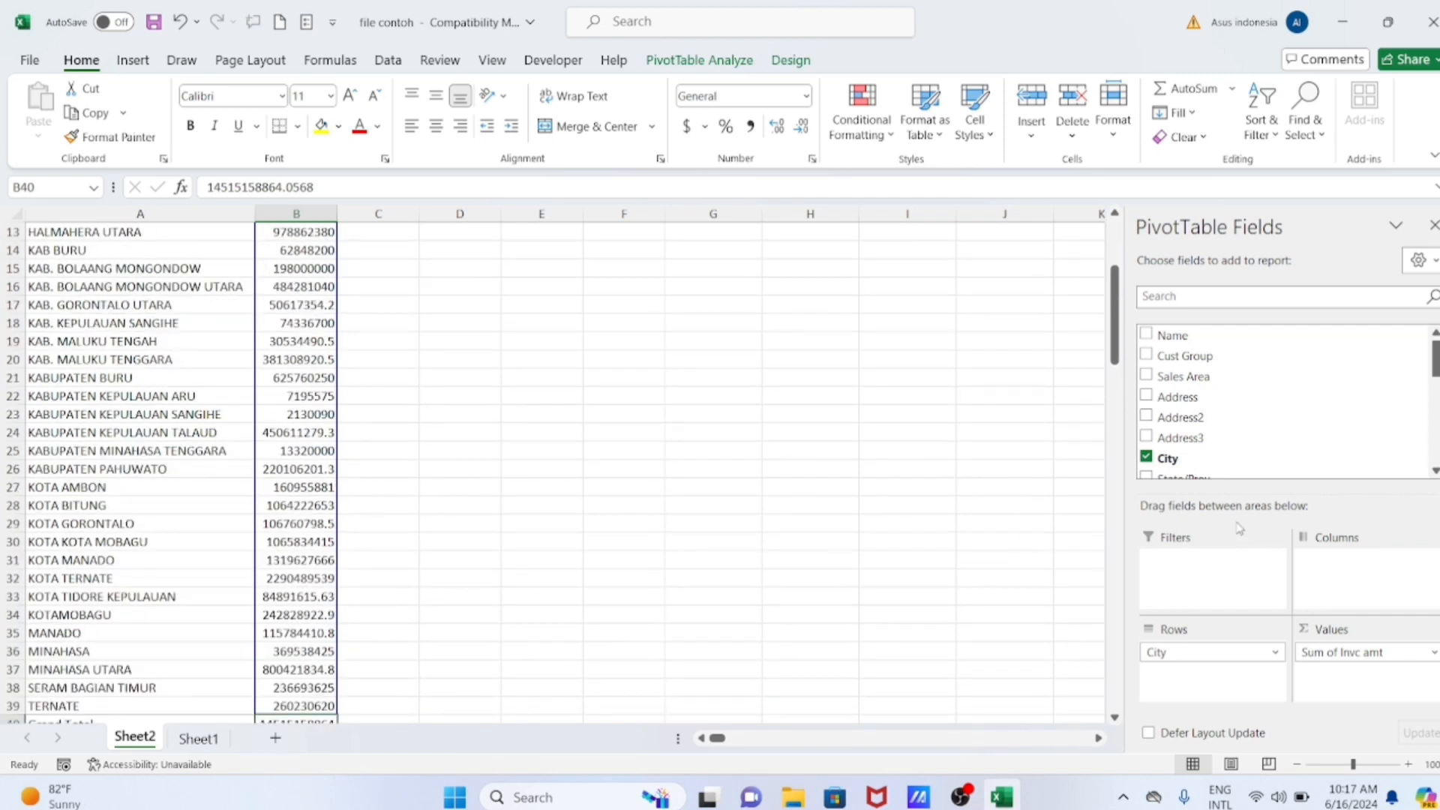
scroll(119, 278, "up", 4)
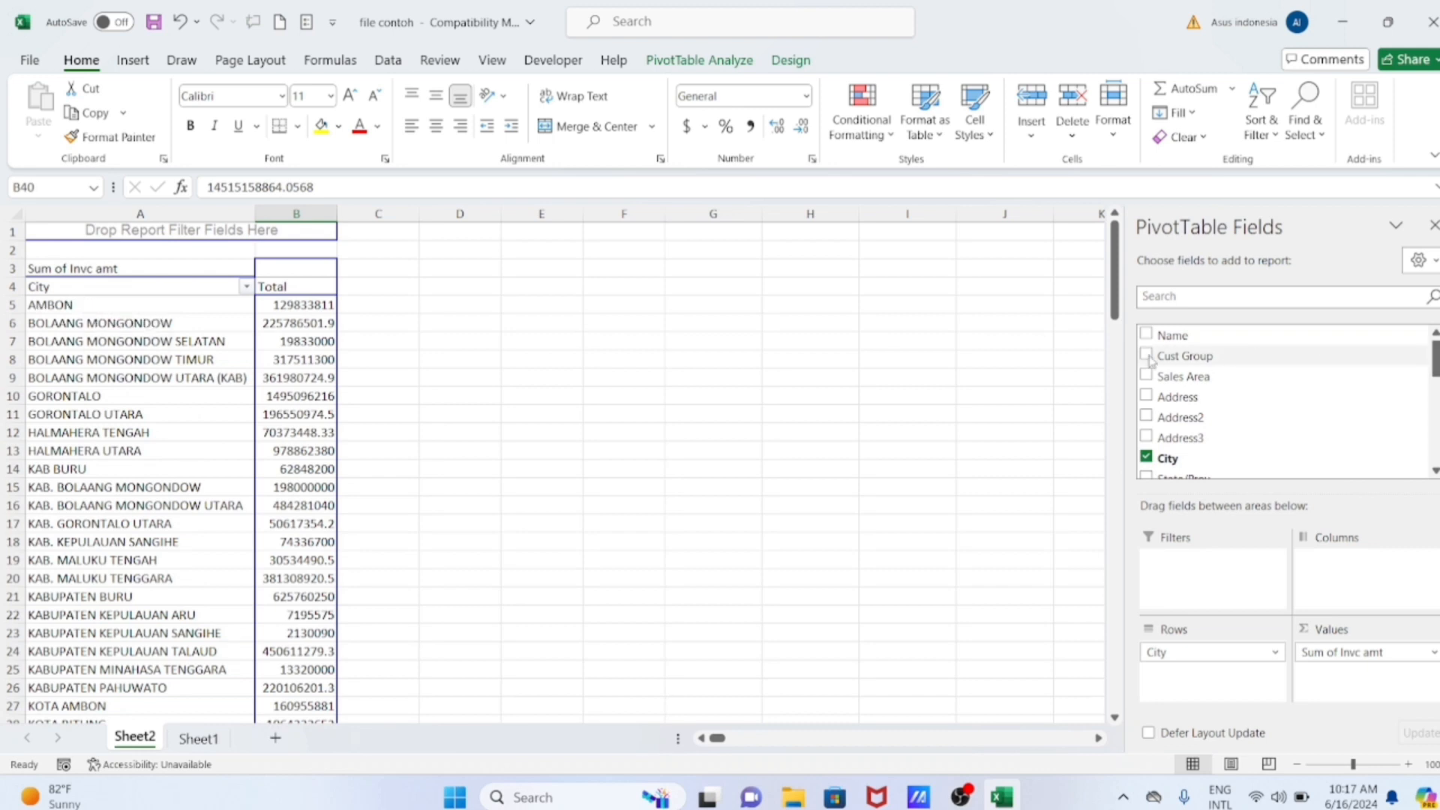
- Add Name beneath City in the PivotTable's rows and highlight the customers listed within each city
left_click_drag(1174, 338, 1204, 684)
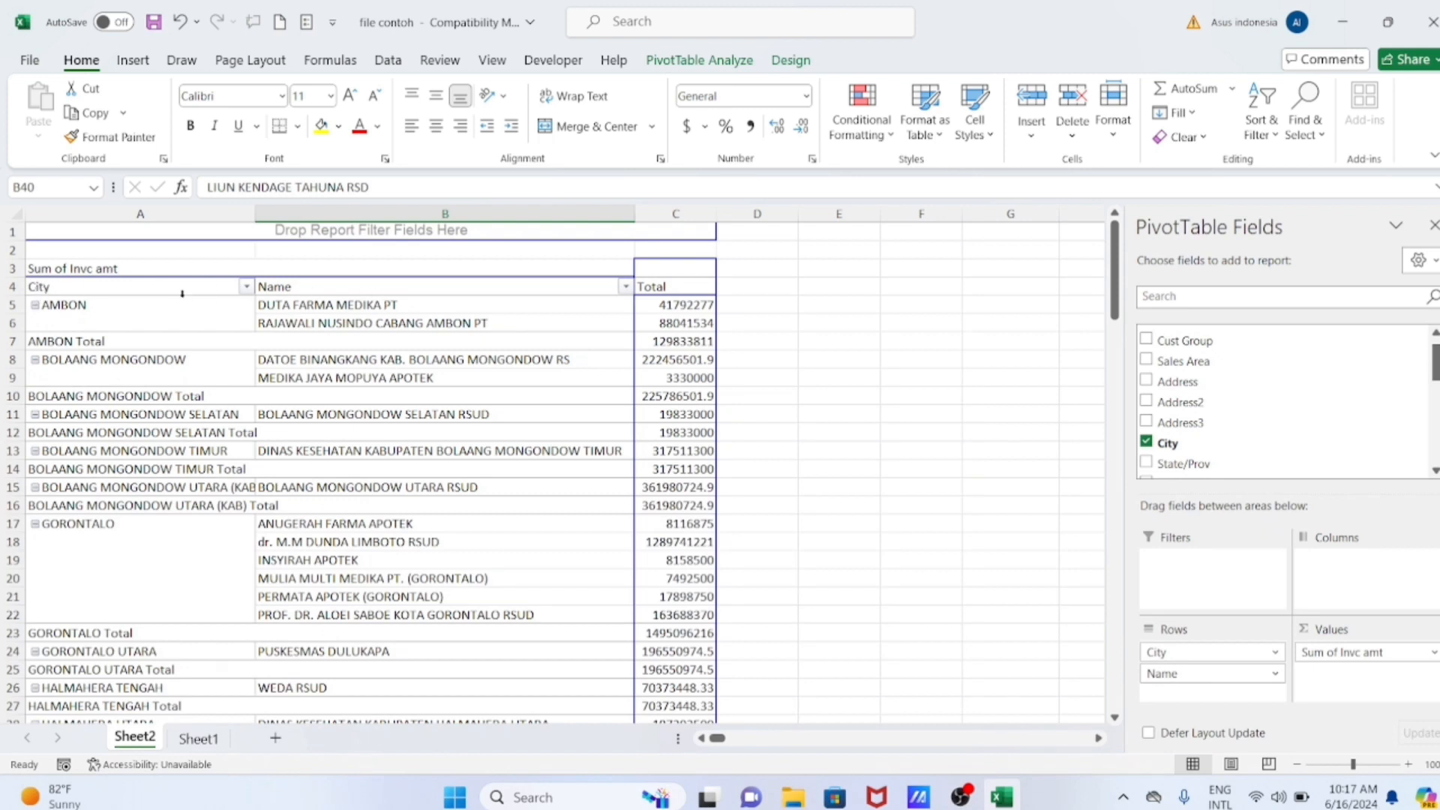
left_click(12, 305)
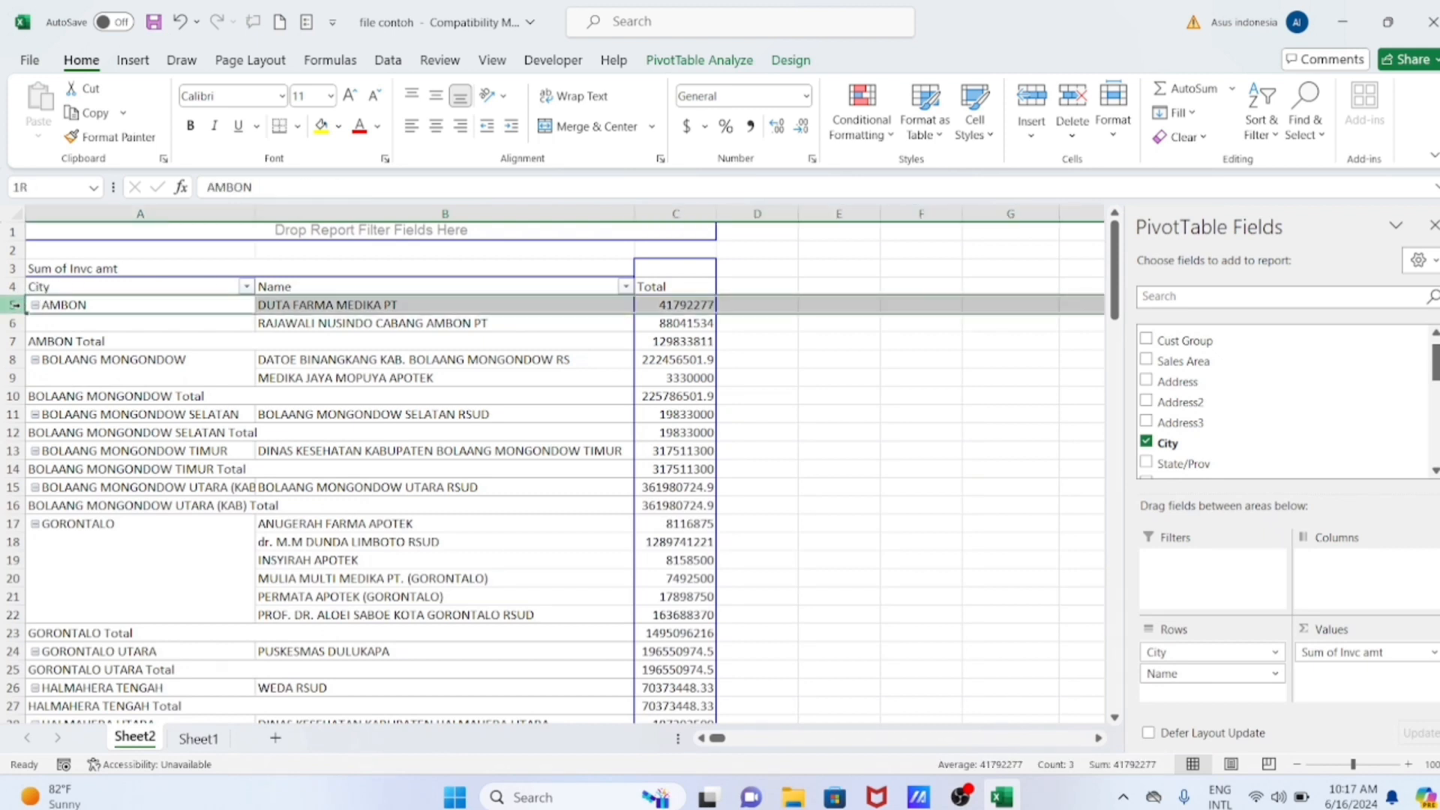
left_click(389, 305)
left_click(389, 324)
left_click(384, 353)
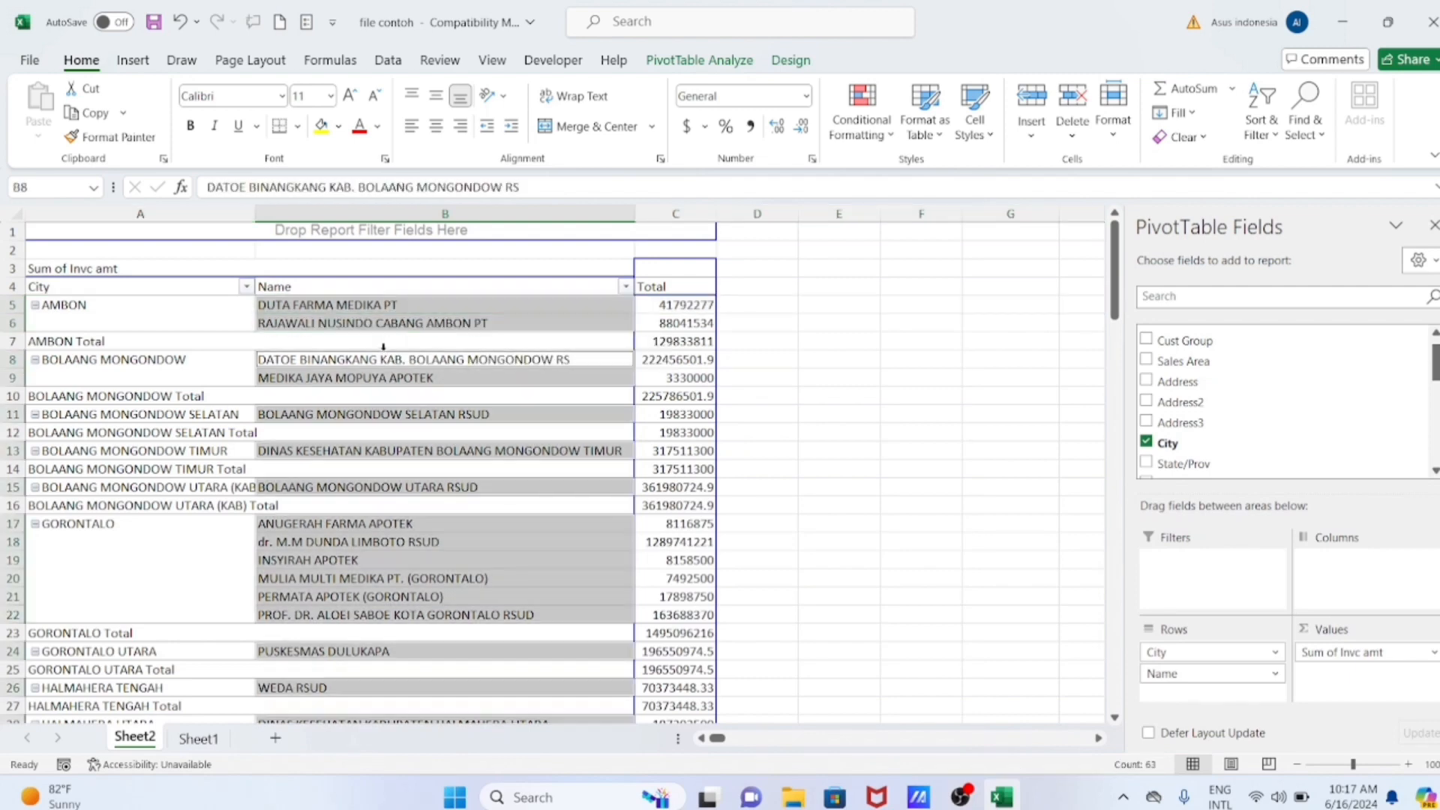
scroll(509, 416, "down", 3)
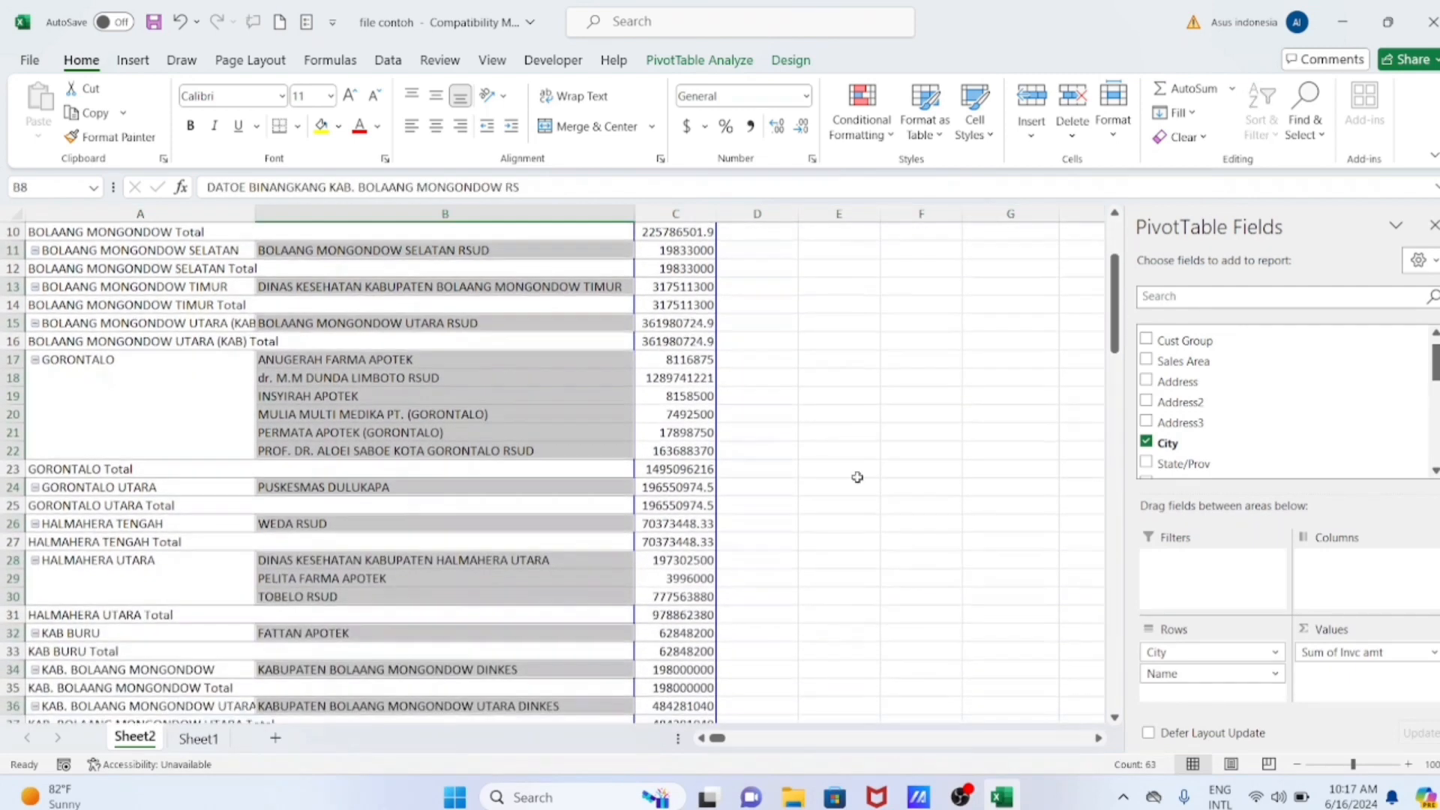
- Move Name from the PivotTable's rows to its filters and take it out of the layout
left_click_drag(1204, 675, 1240, 546)
left_click_drag(1209, 564, 1227, 474)
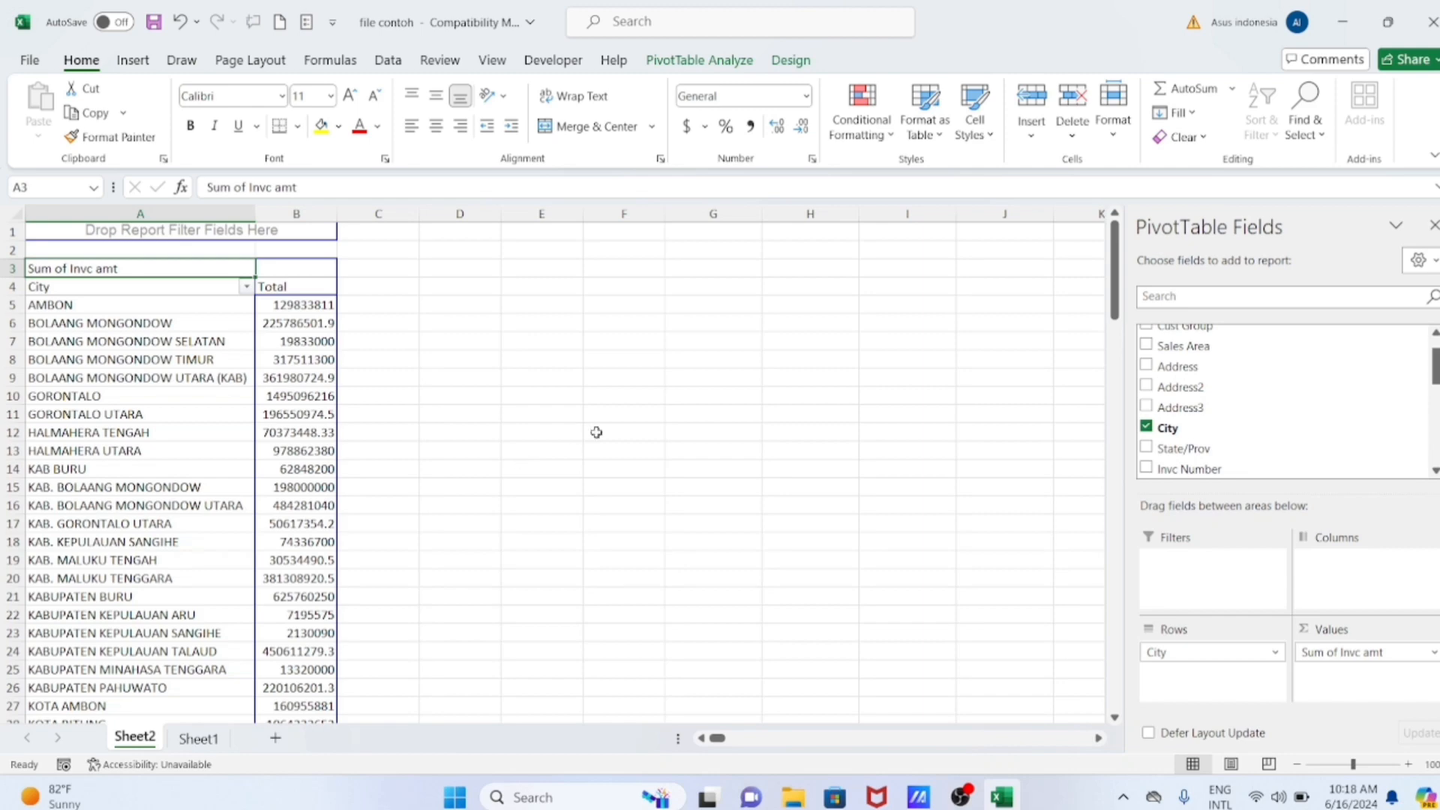
- Examine Sheet1's header row from Name to Invc suffix and narrow the Name column slightly
left_click(199, 738)
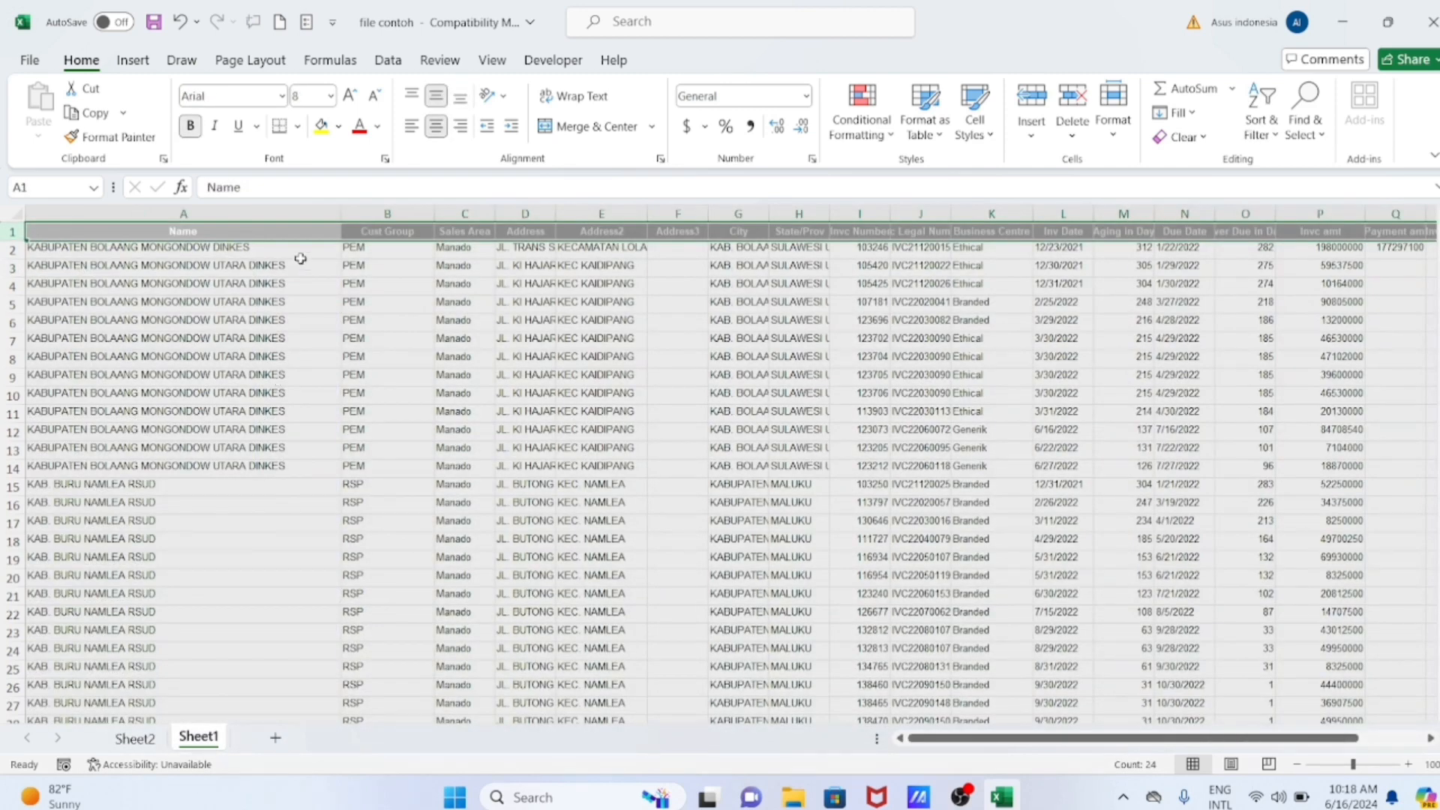
left_click(233, 231)
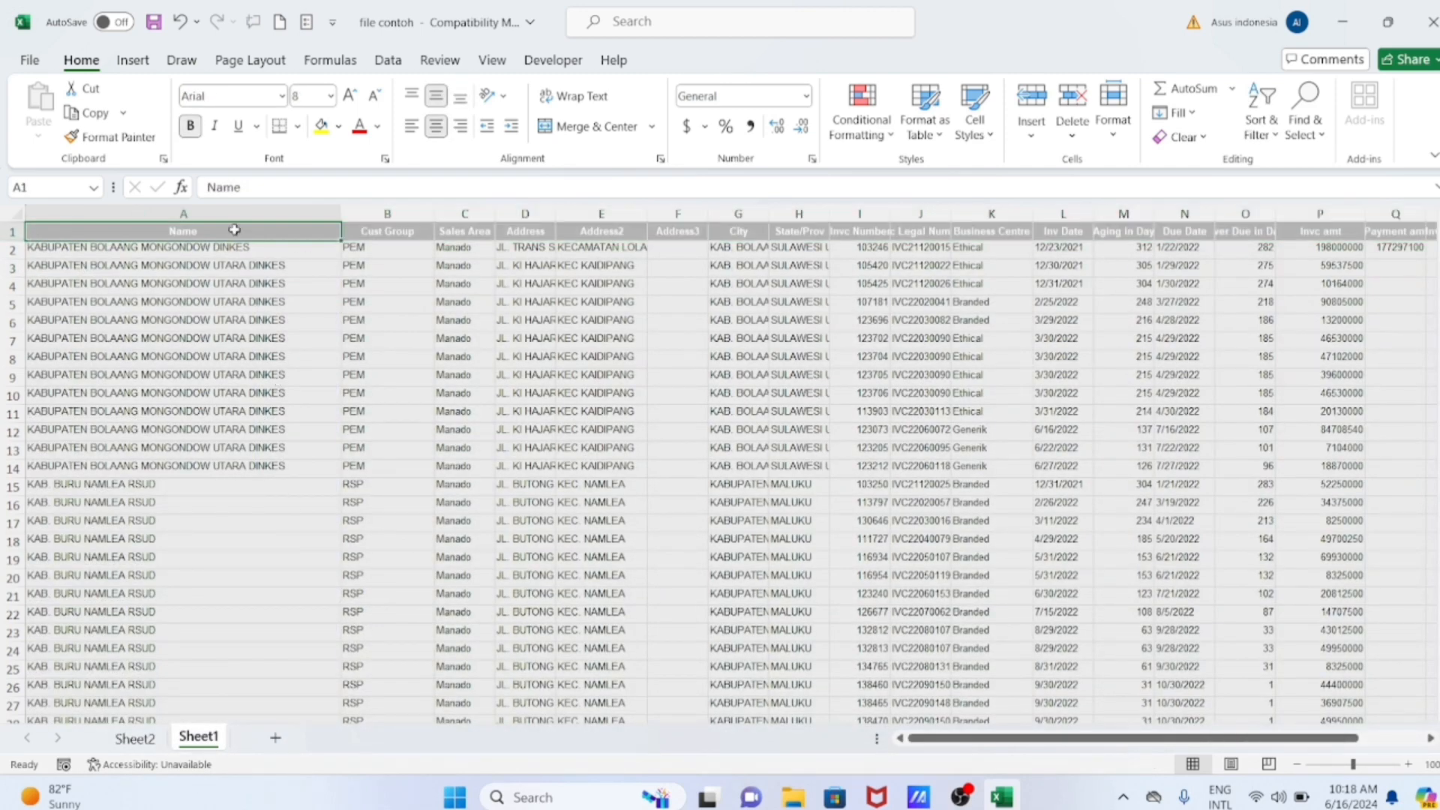
left_click(12, 232)
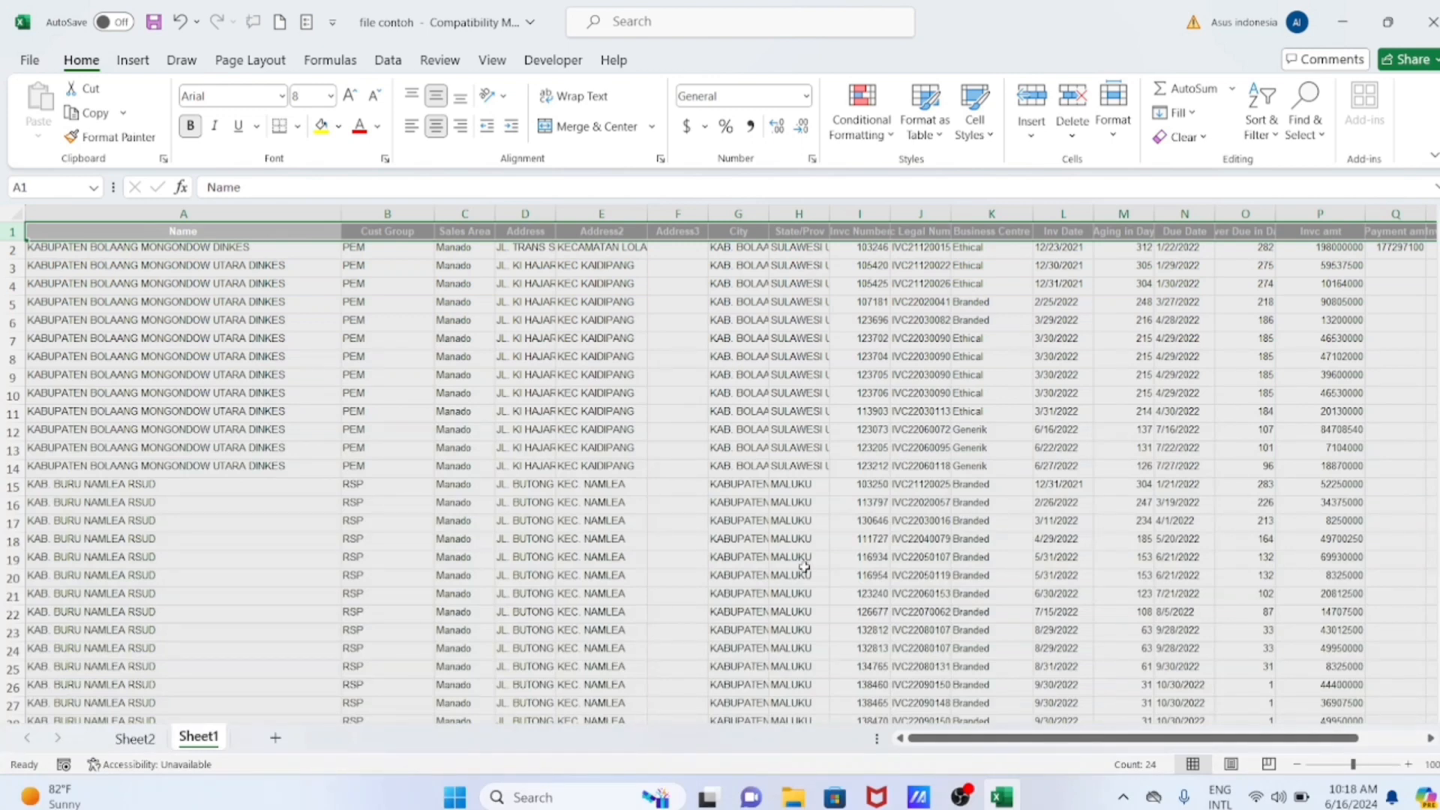
left_click_drag(1102, 739, 1167, 741)
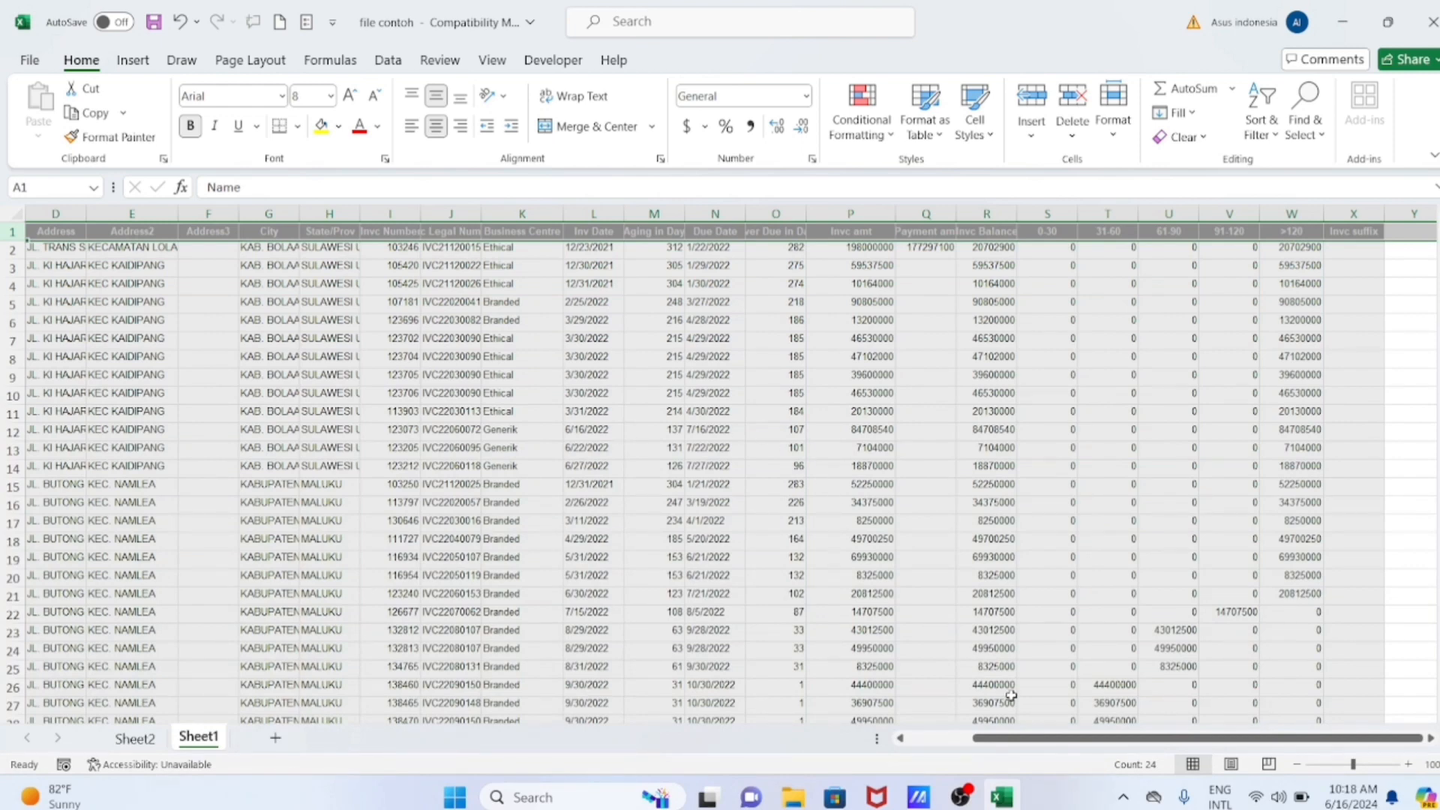
left_click_drag(1014, 747, 913, 747)
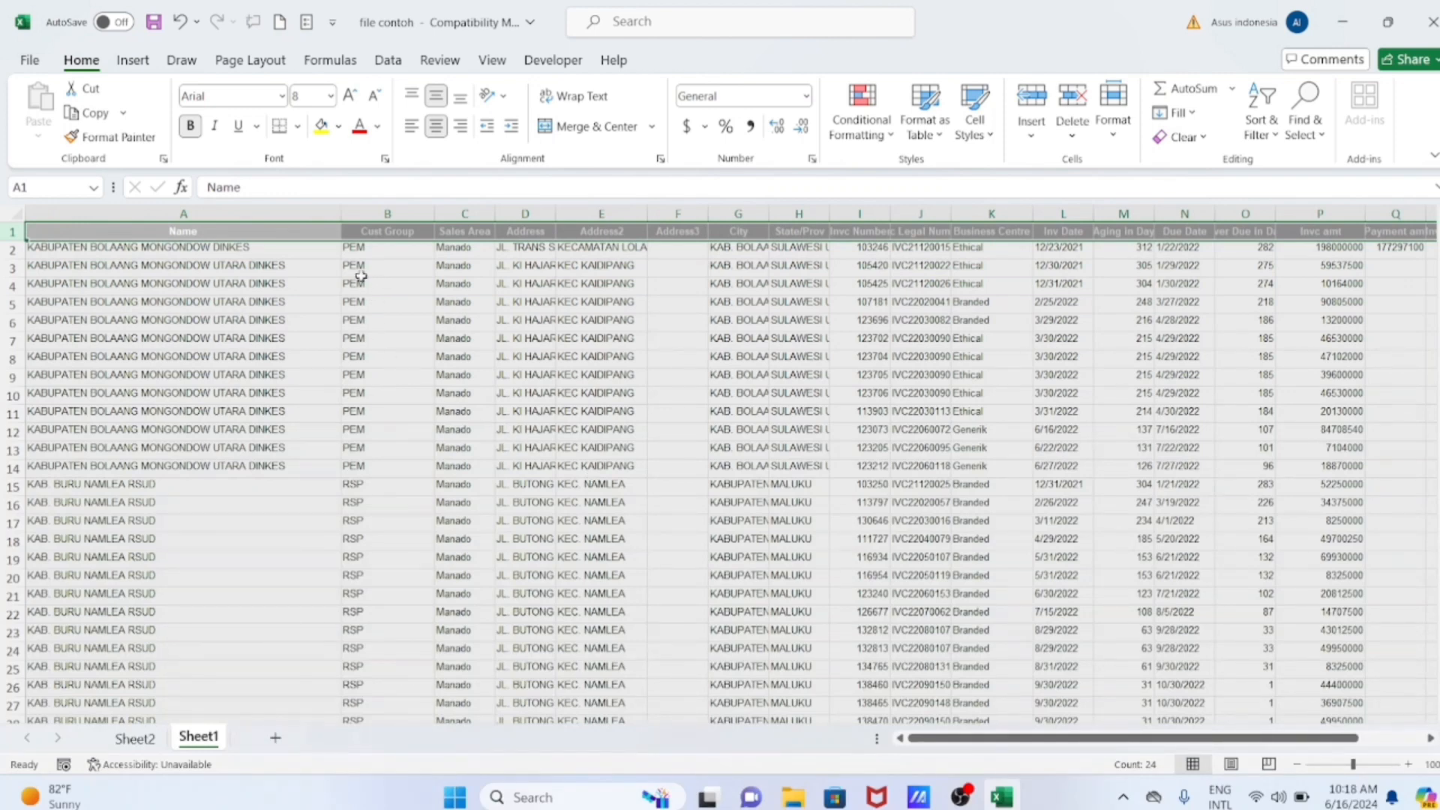
left_click_drag(342, 214, 301, 214)
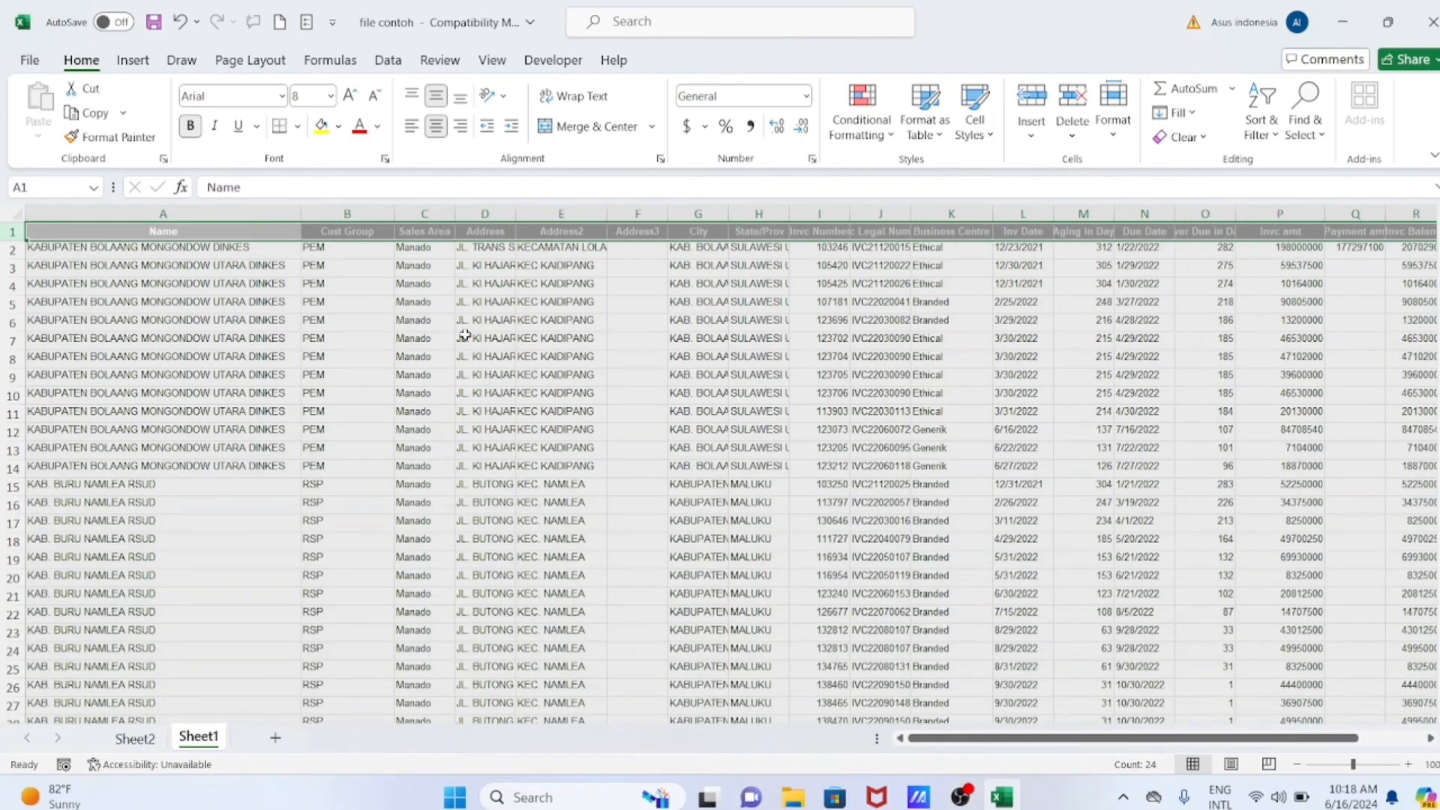